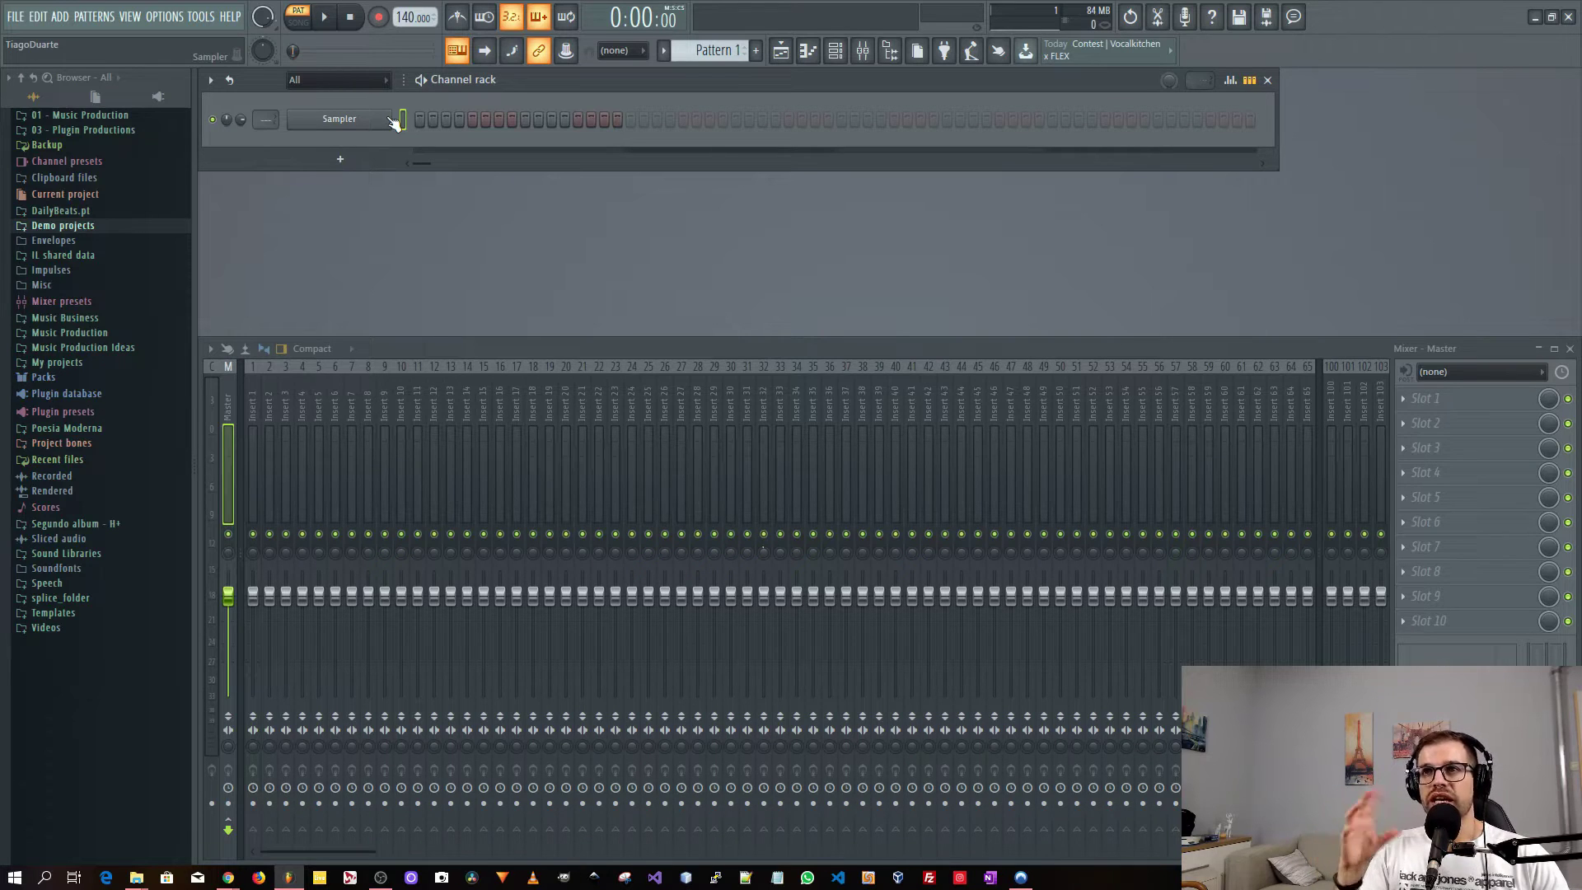
# Add a 3x Osc channel to the channel rack and close its plugin window.
pyautogui.click(337, 162)
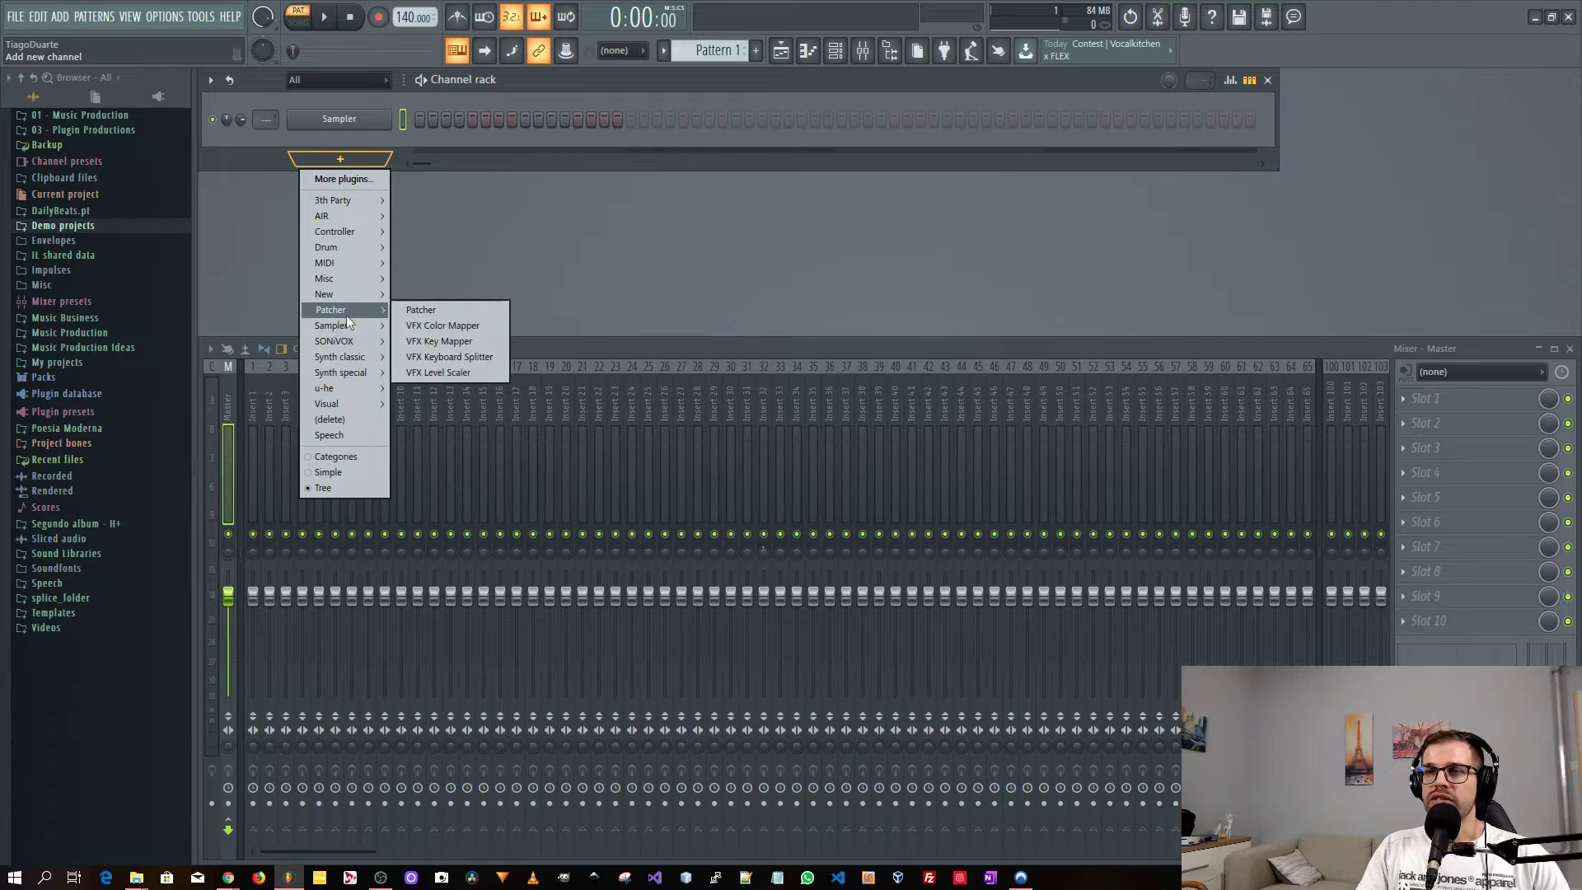
pyautogui.moveTo(348, 340)
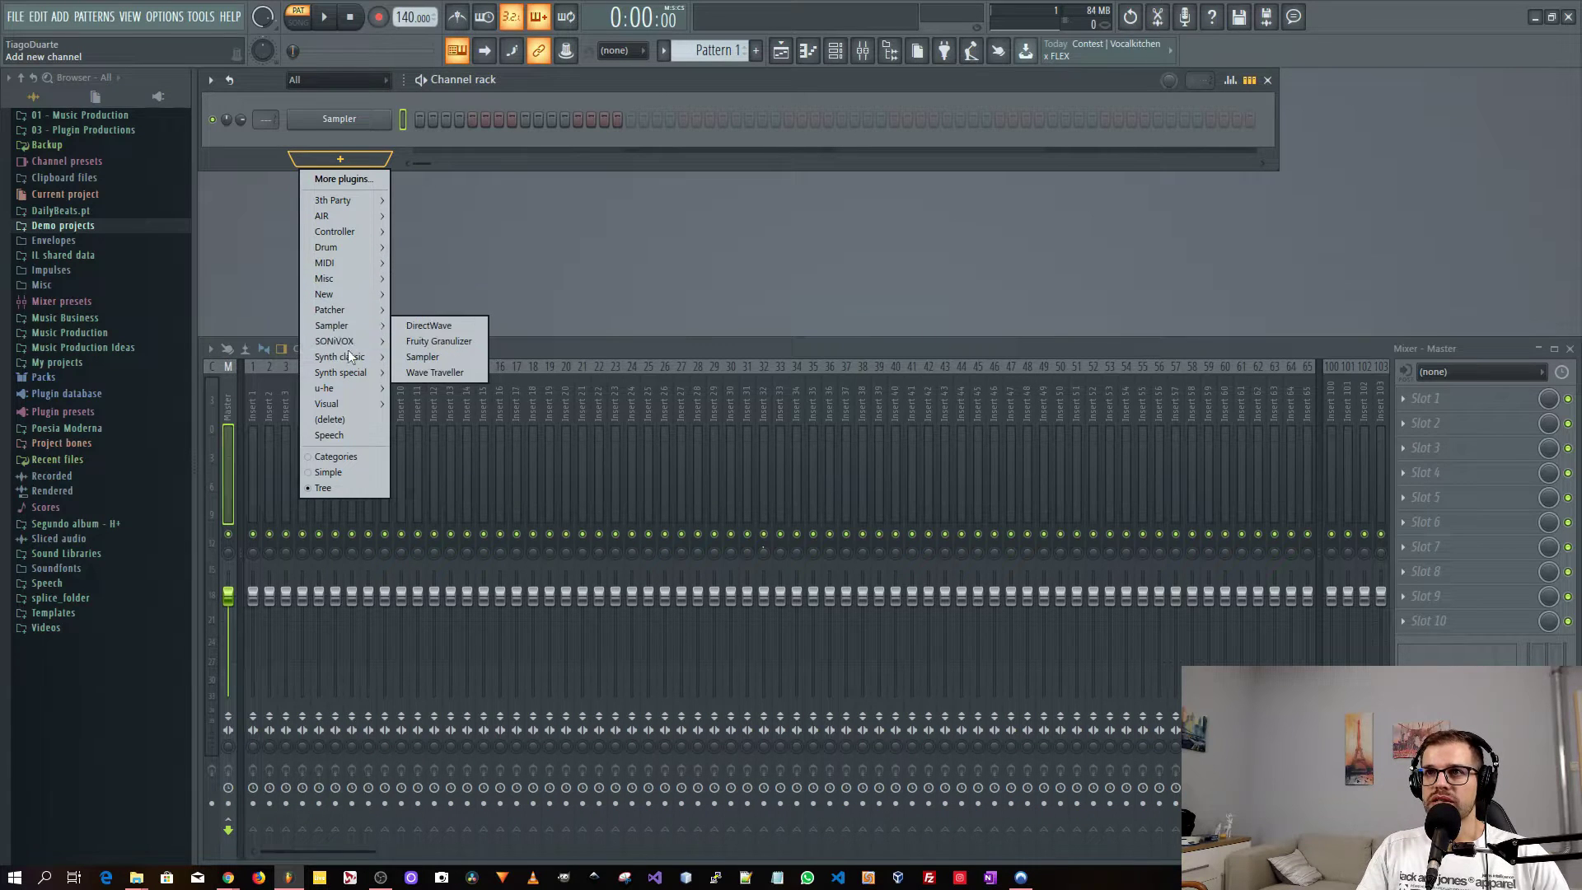
pyautogui.click(420, 357)
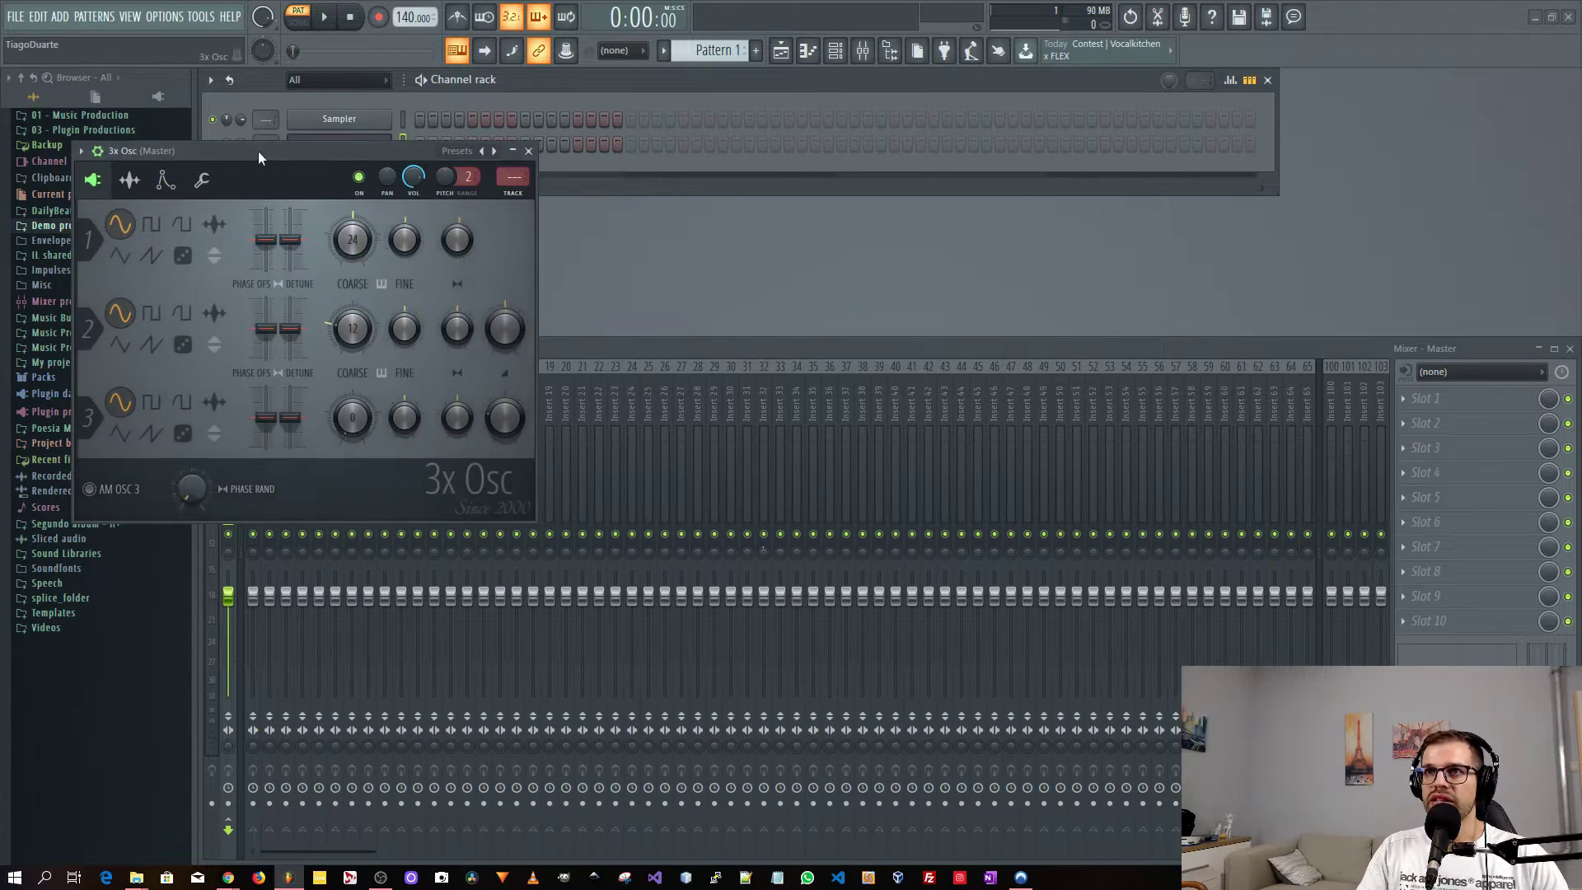
pyautogui.moveTo(258, 150); pyautogui.dragTo(582, 175)
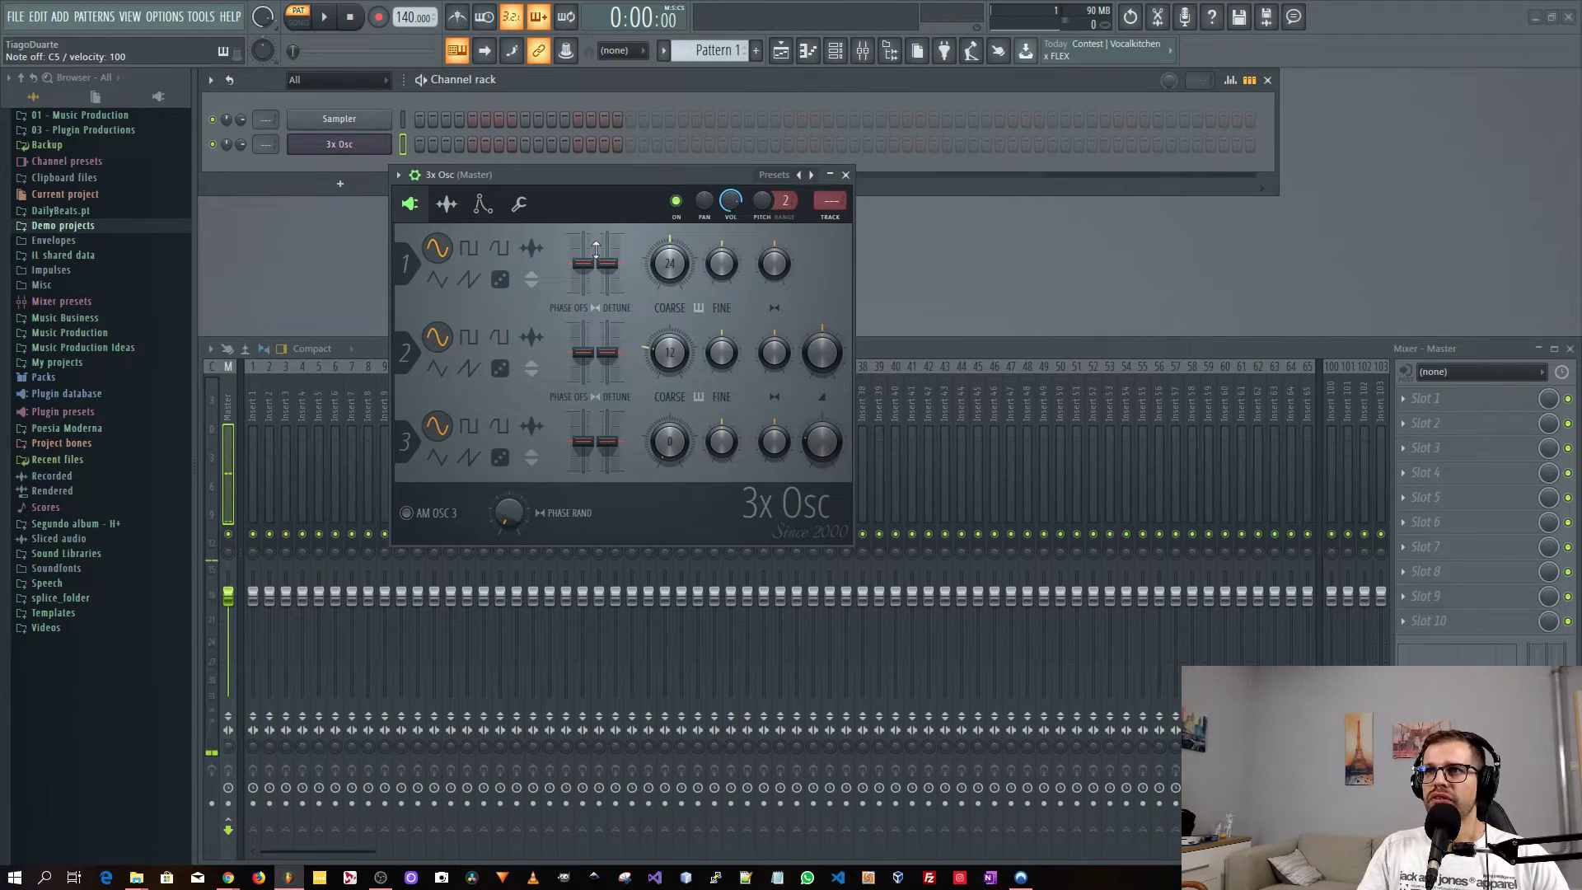
pyautogui.click(845, 175)
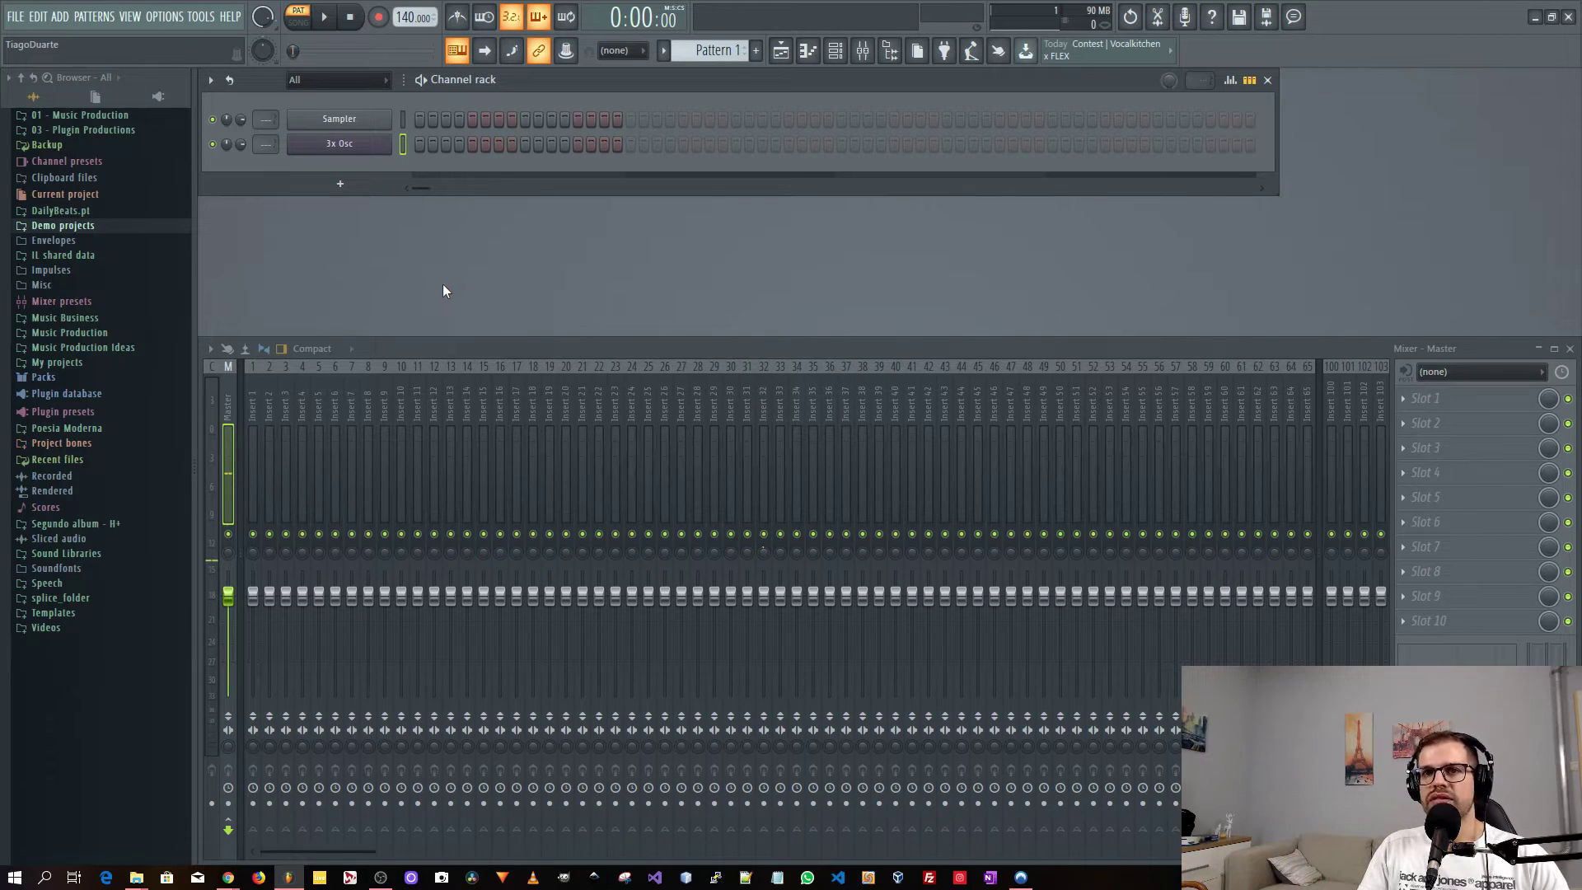
# Draw a C5 note about three beats long at the start of bar 1 in the 3x Osc piano roll and play it back.
pyautogui.rightClick(353, 142)
pyautogui.click(428, 142)
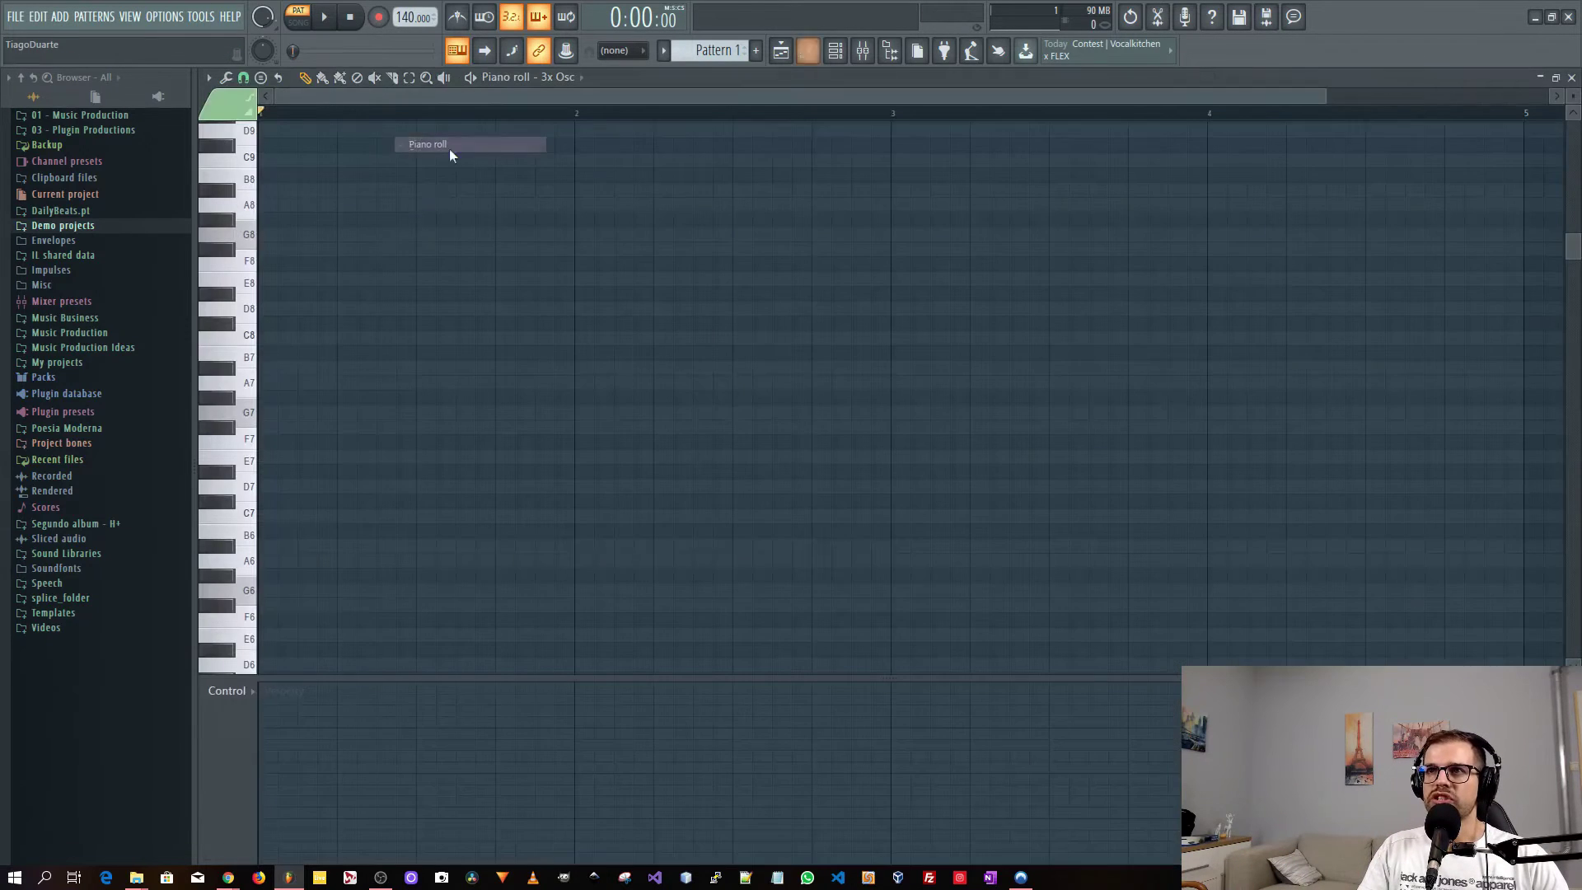
pyautogui.click(290, 412)
pyautogui.moveTo(272, 415); pyautogui.dragTo(497, 478)
pyautogui.scroll(-3, 285, 555)
pyautogui.rightClick(294, 323)
pyautogui.scroll(-3, 289, 472)
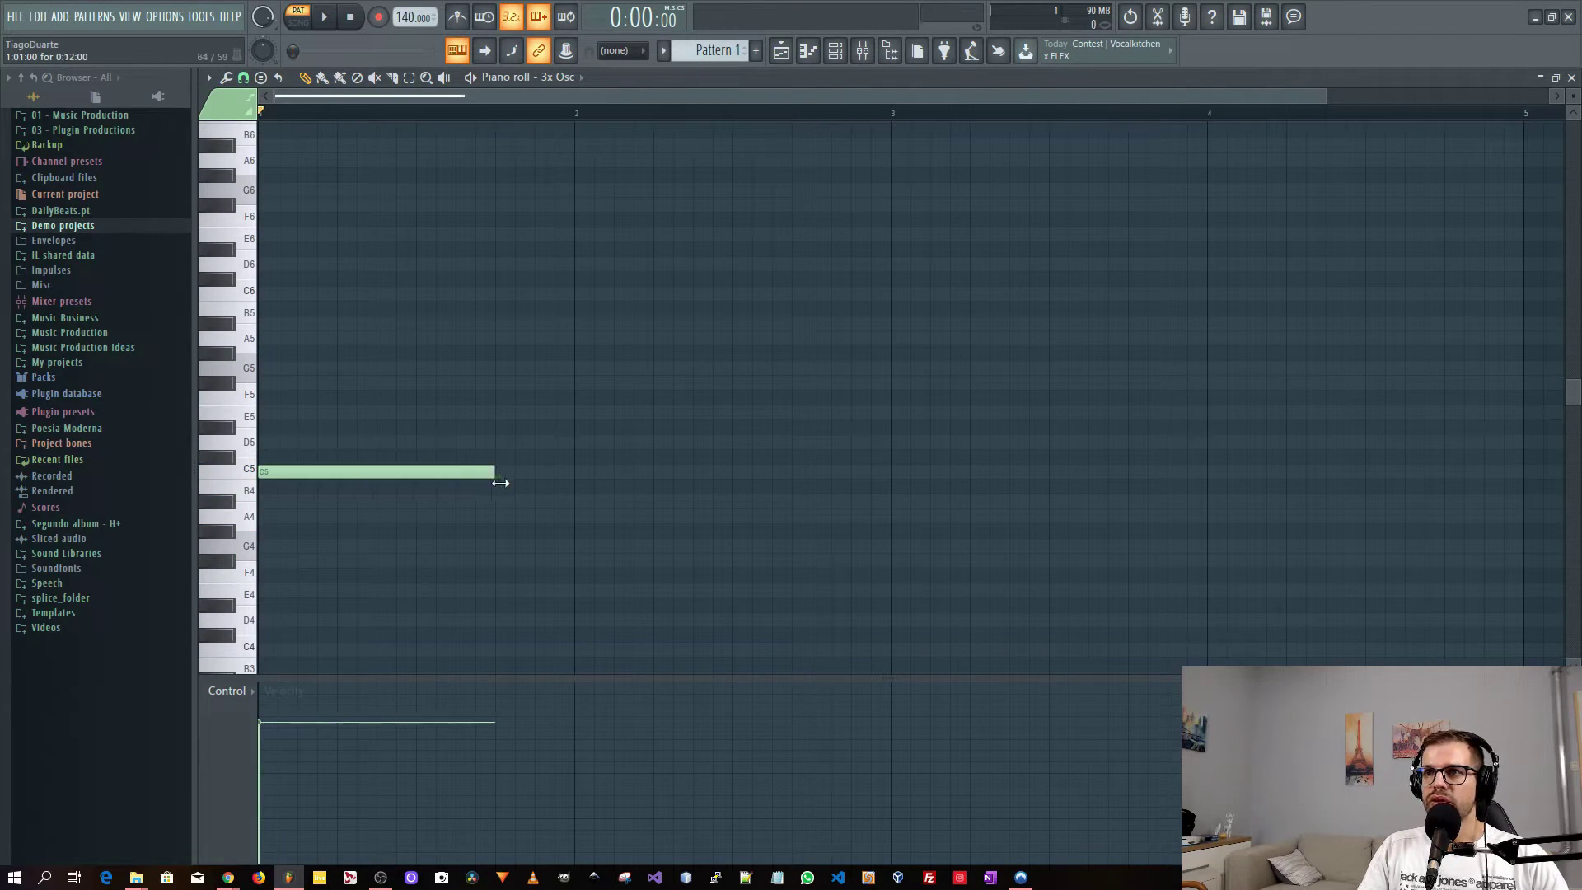
pyautogui.press('space')
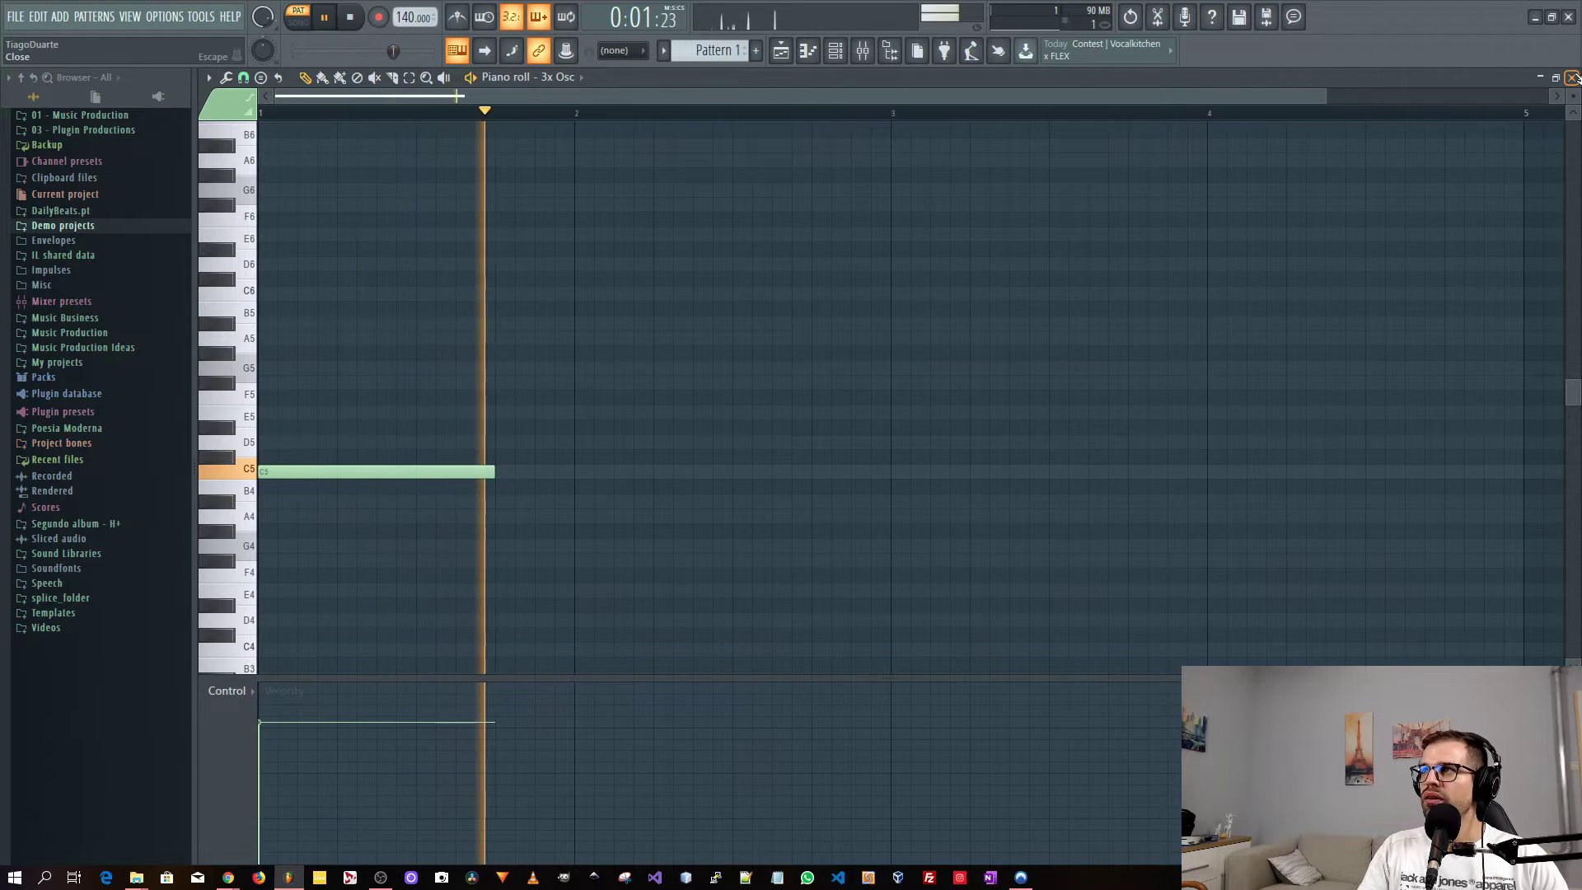
pyautogui.press('space')
# Quick render Pattern 1 as an audio clip and place it at bar 1 on Track 1 of the playlist.
pyautogui.click(1540, 77)
pyautogui.click(663, 51)
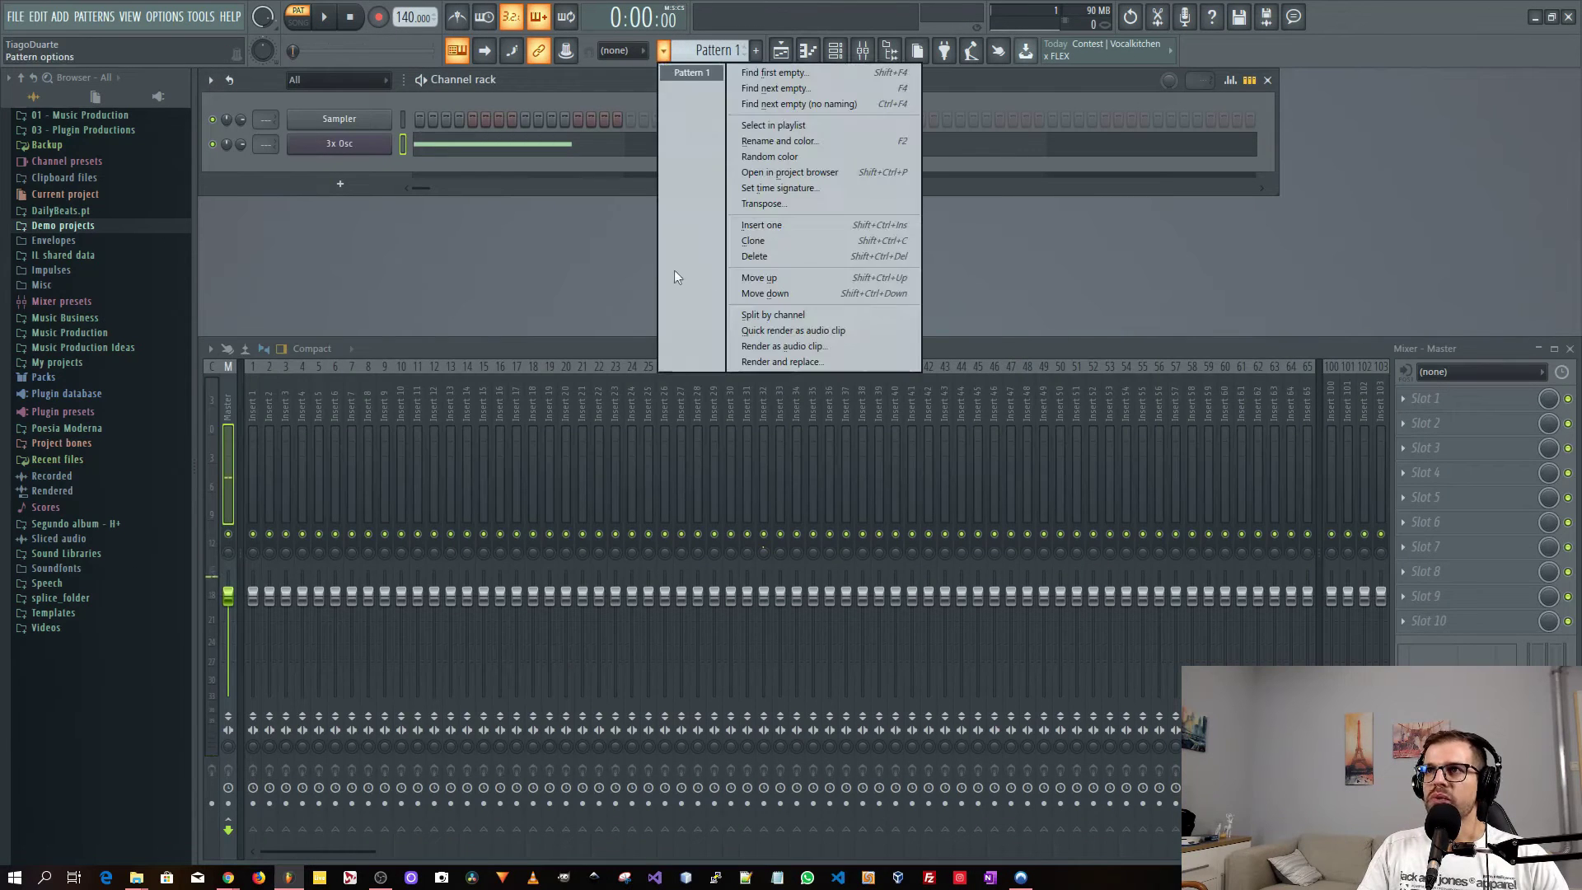
pyautogui.click(804, 331)
pyautogui.click(781, 50)
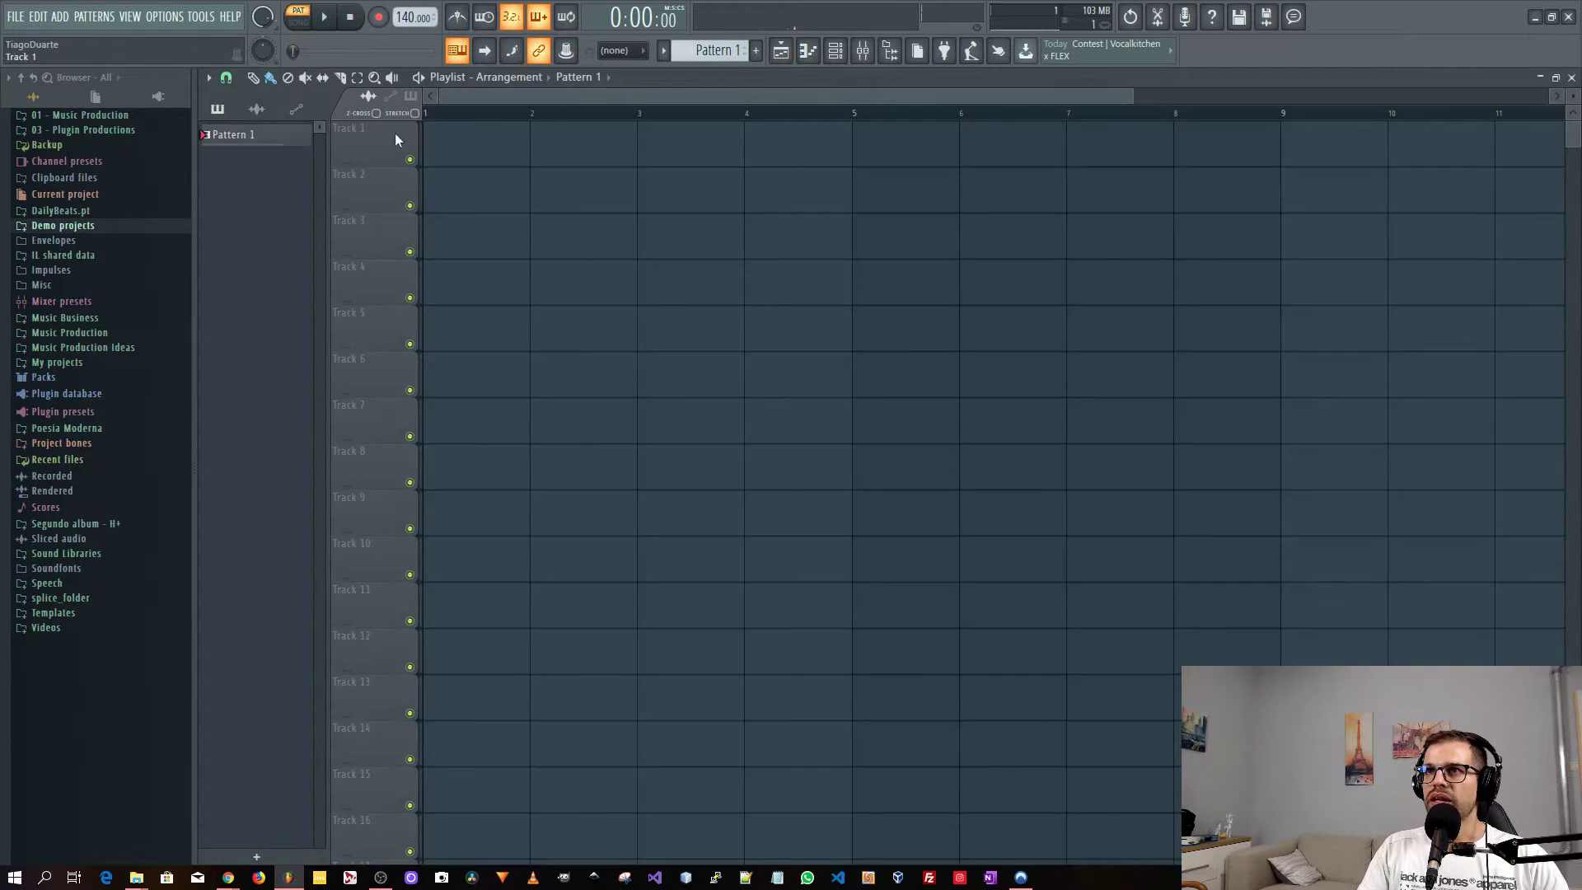
pyautogui.moveTo(260, 137); pyautogui.dragTo(451, 158)
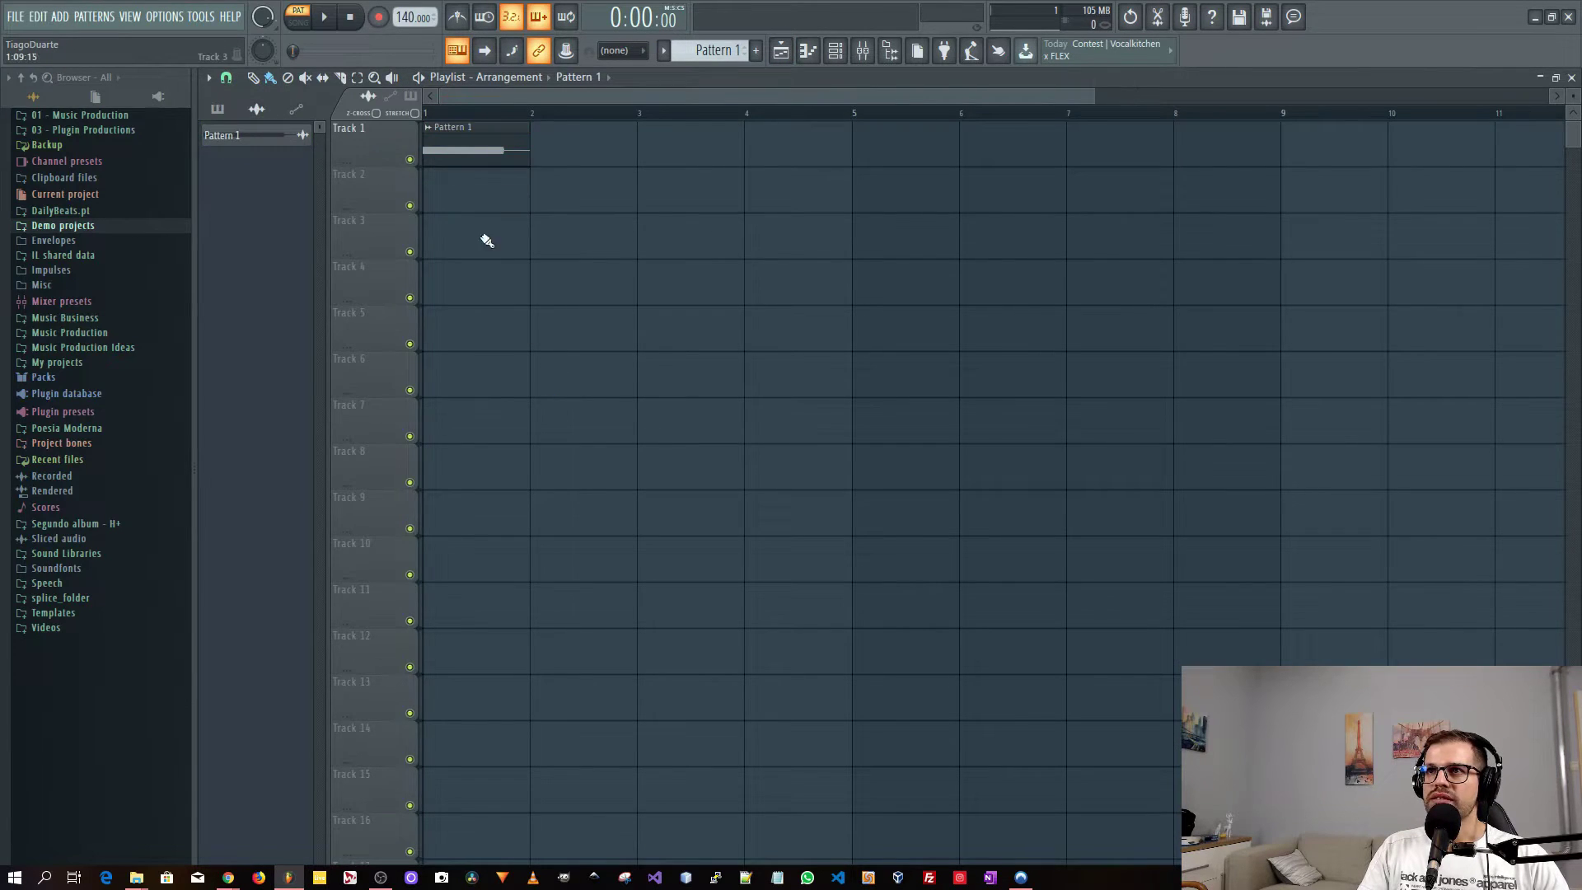
# Open the Pattern 1 audio clip's sample in the Edison audio editor and examine its waveform up close.
pyautogui.scroll(4, 481, 236)
pyautogui.scroll(3, 482, 236)
pyautogui.scroll(4, 627, 304)
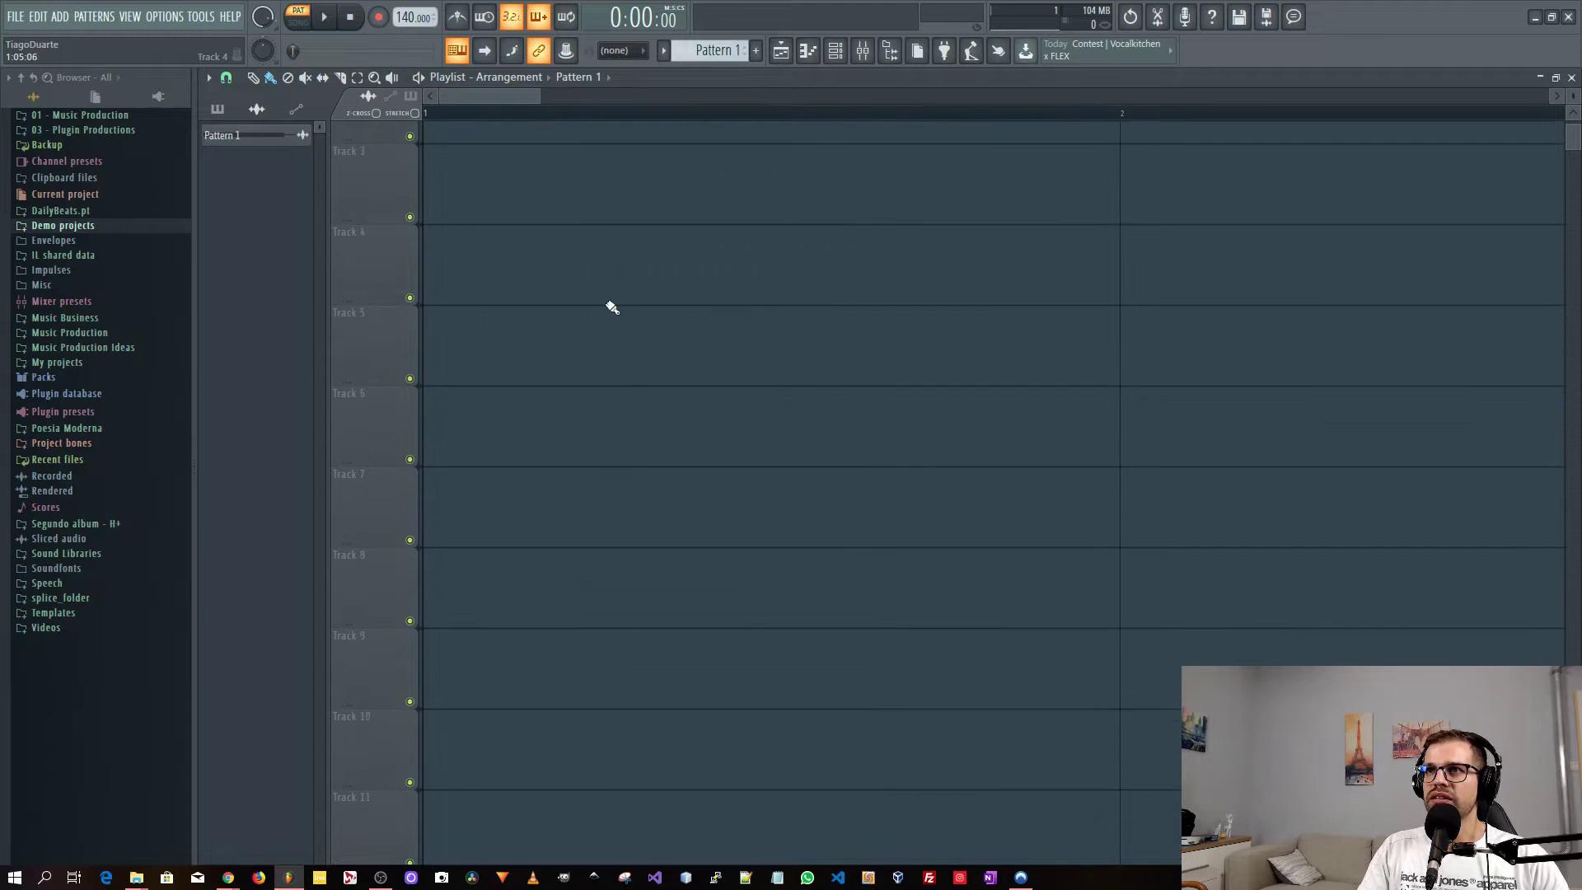
pyautogui.scroll(1, 417, 182)
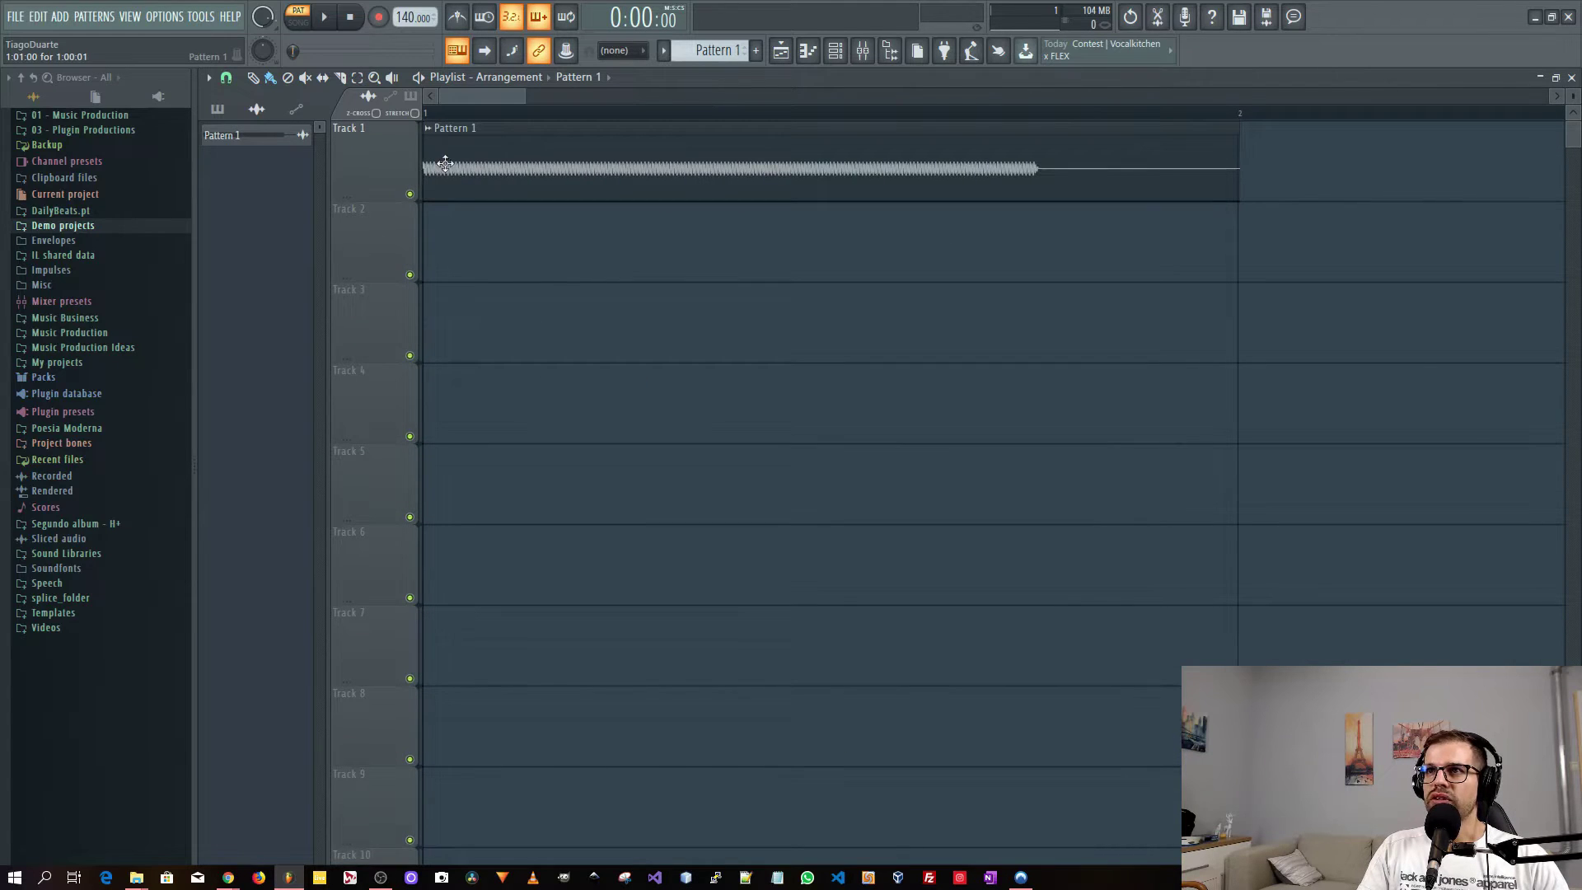
pyautogui.doubleClick(530, 170)
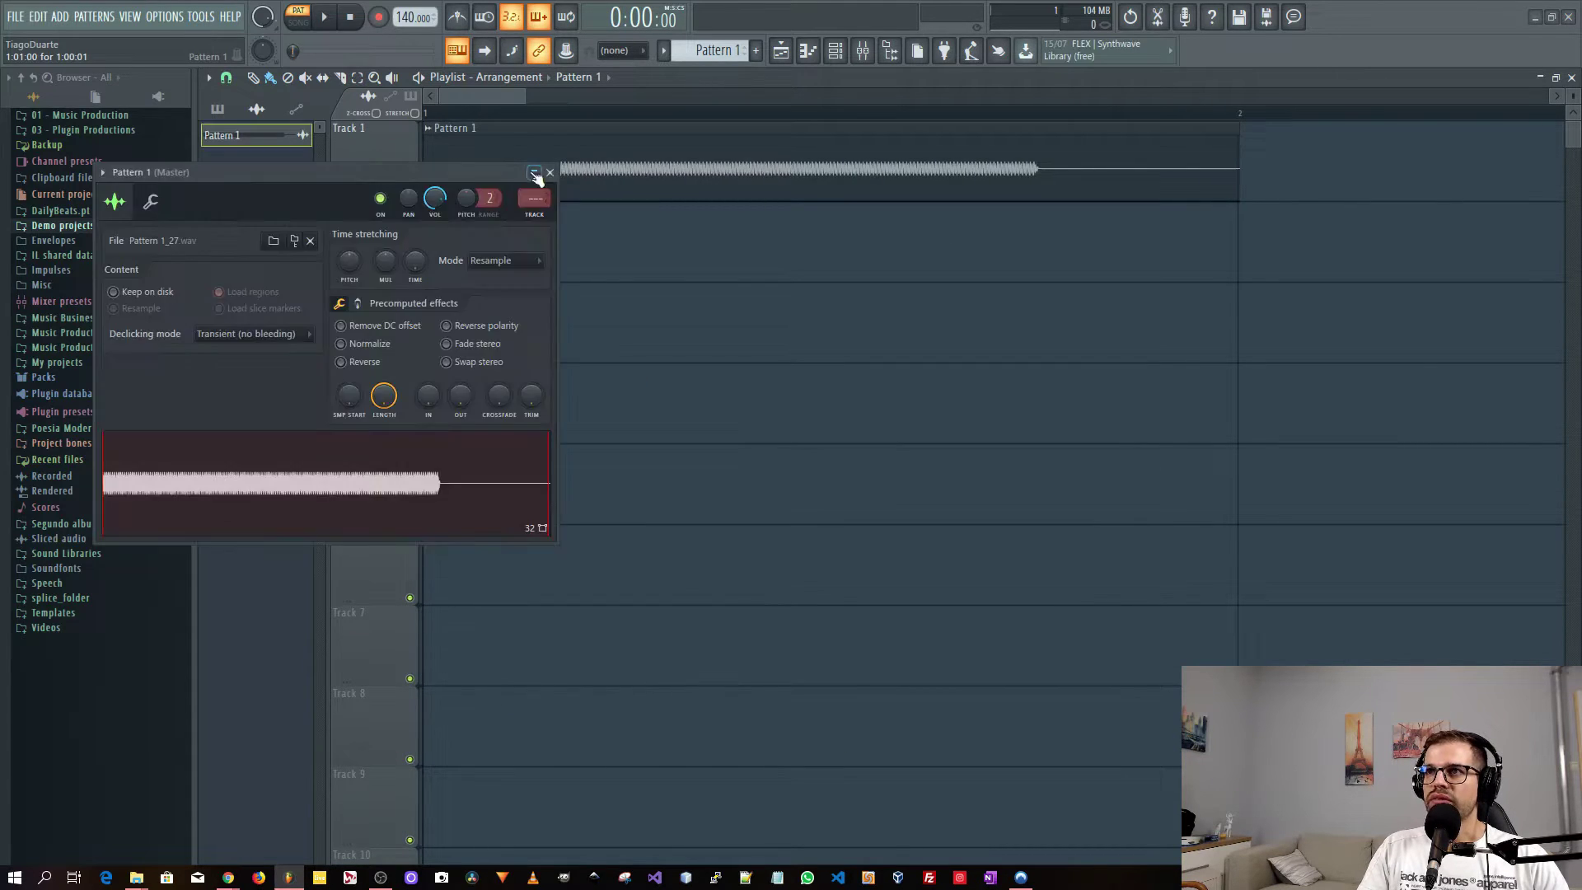
pyautogui.rightClick(263, 482)
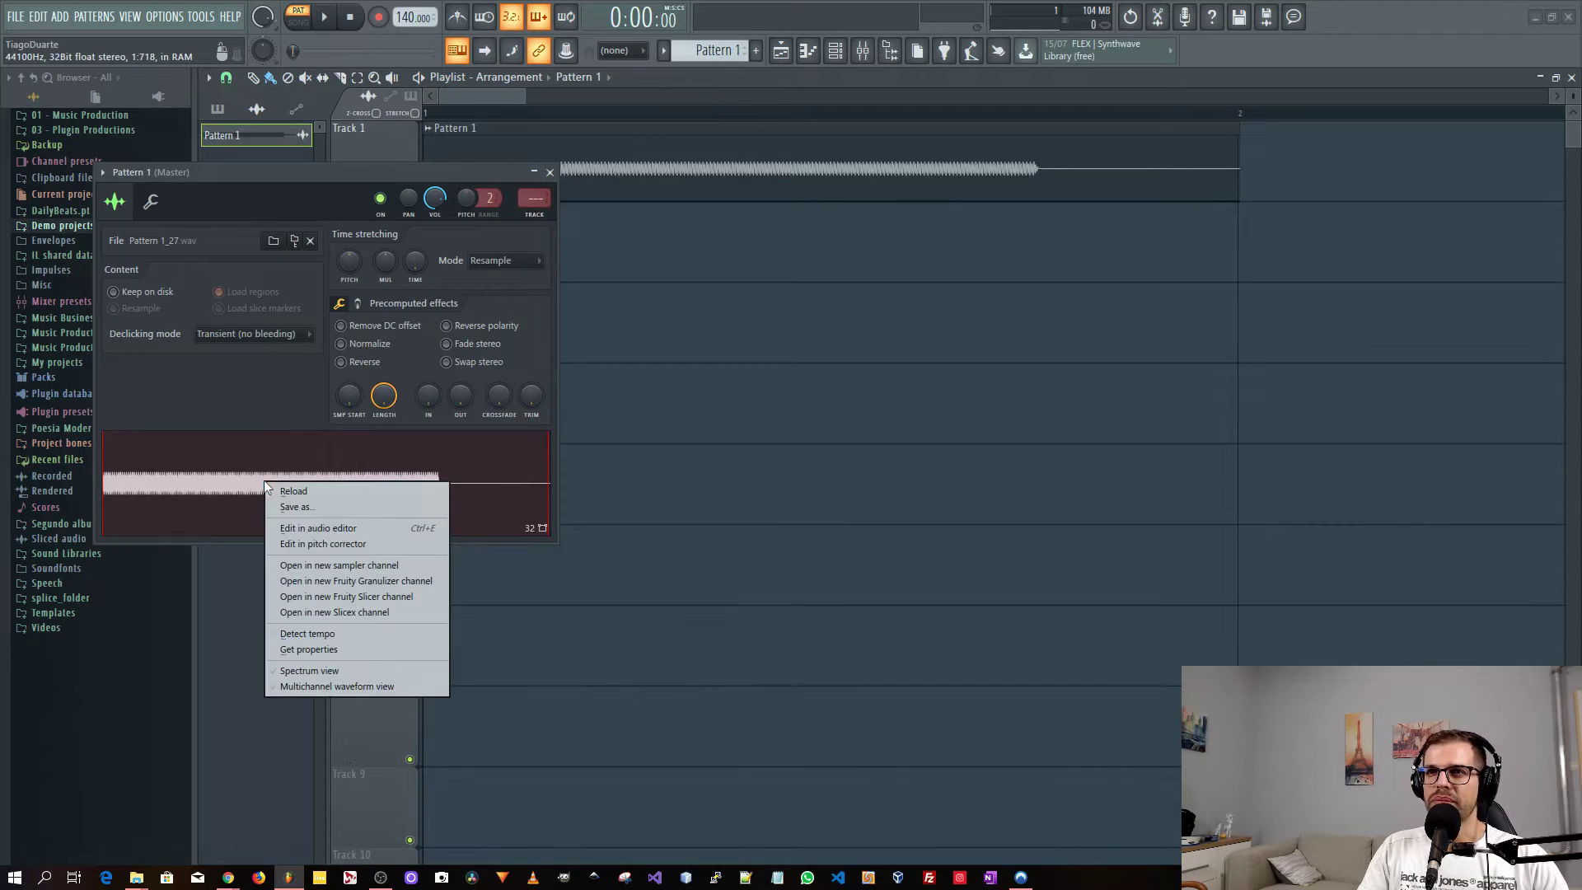
pyautogui.click(327, 532)
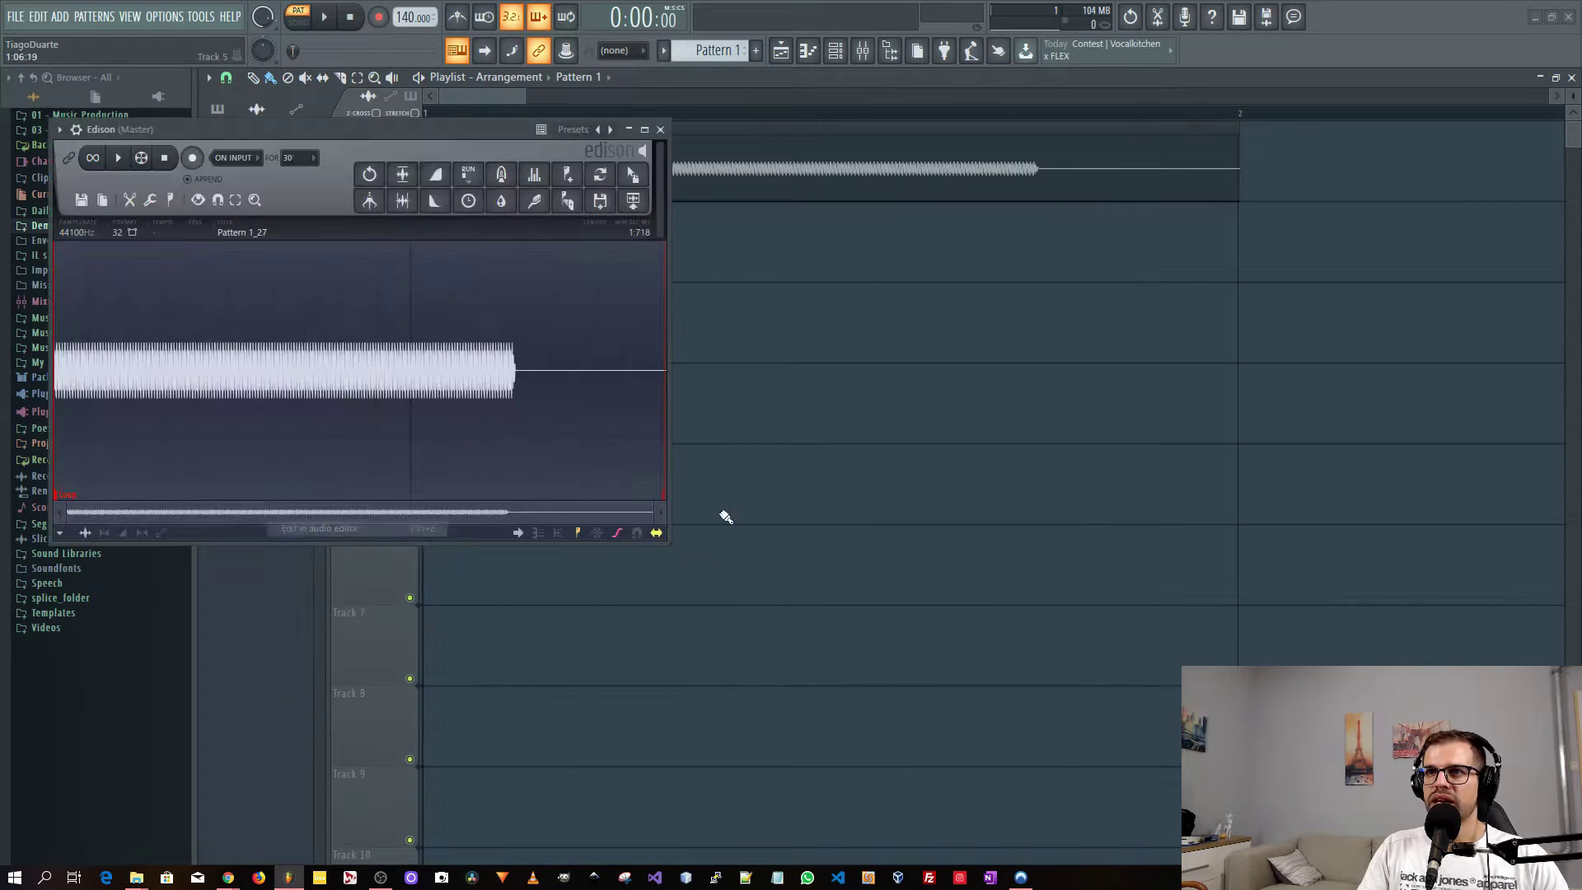
pyautogui.scroll(6, 299, 396)
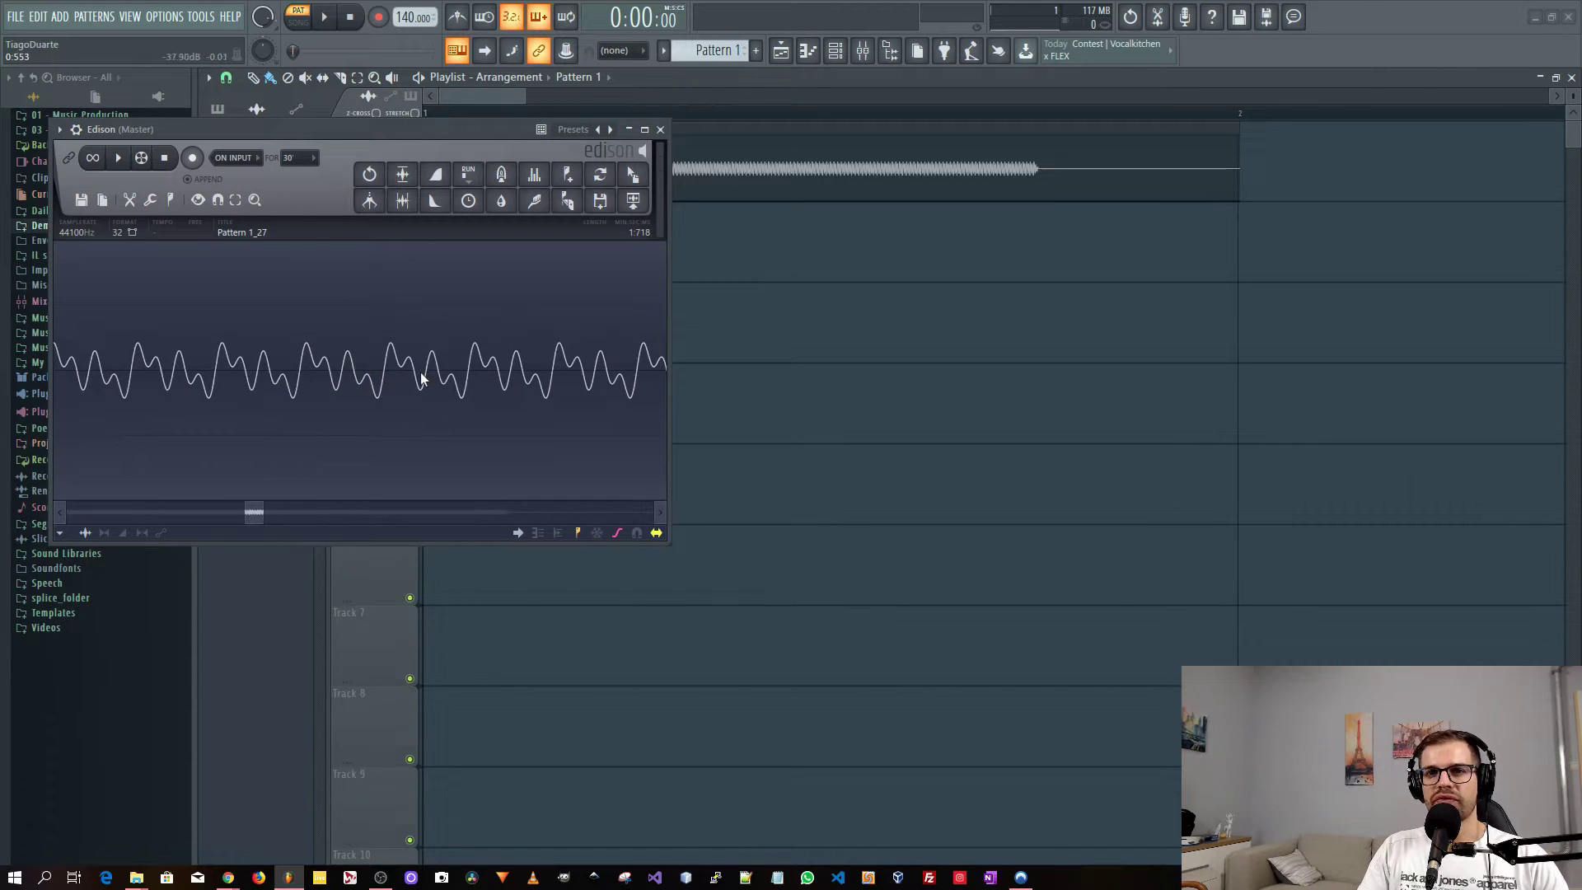
pyautogui.scroll(-2, 344, 376)
pyautogui.scroll(-5, 343, 372)
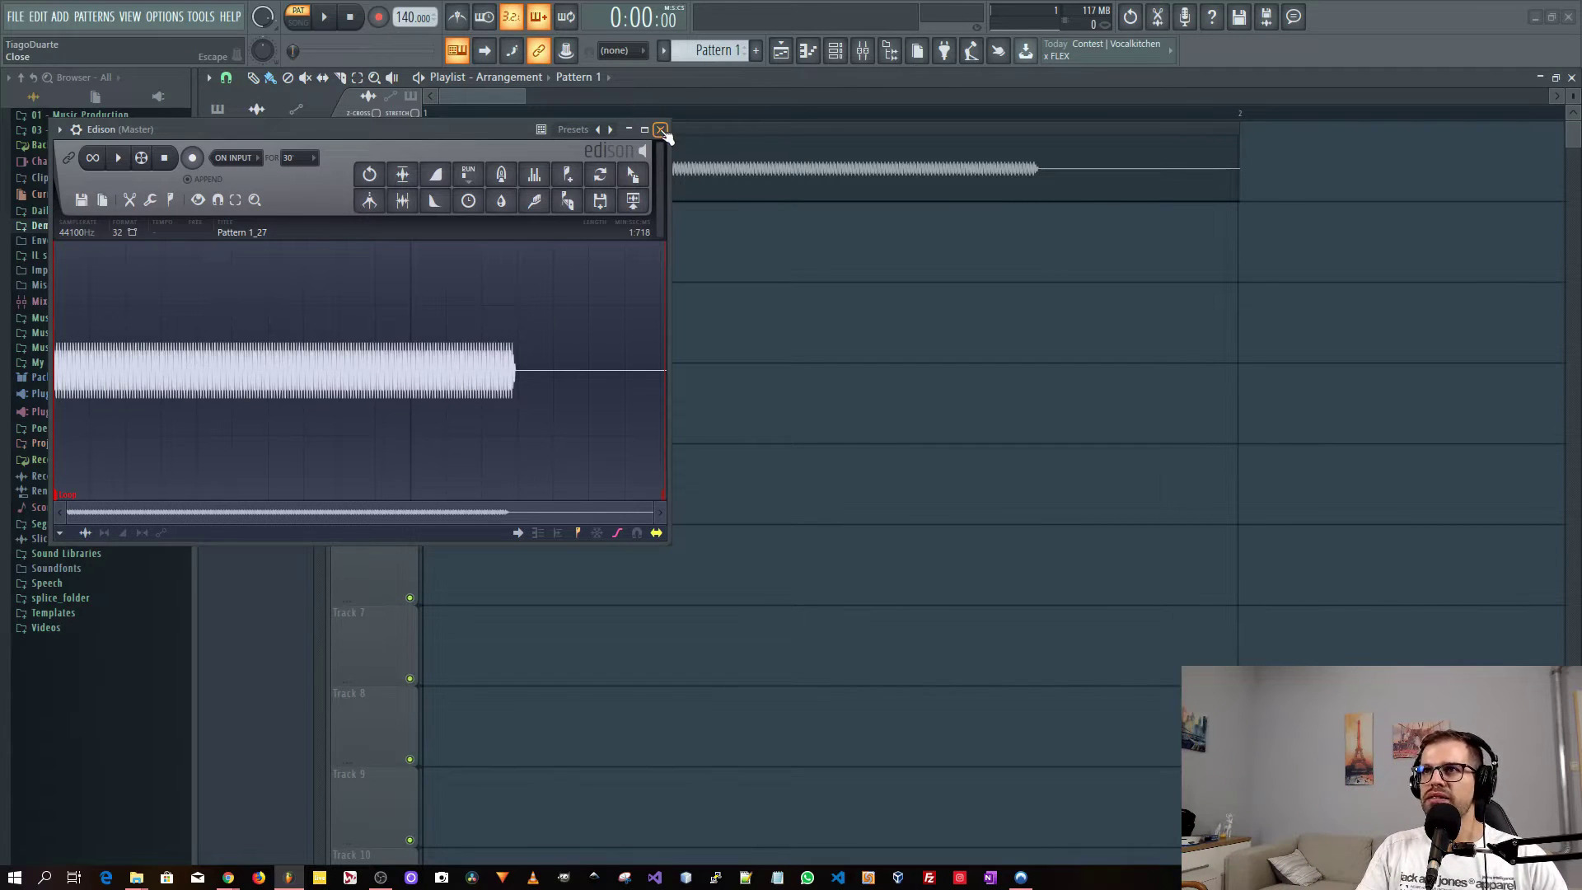
# Route the Pattern 1 audio clip to mixer track 1 and switch playback to song mode, leaving the playlist closed.
pyautogui.rightClick(667, 458)
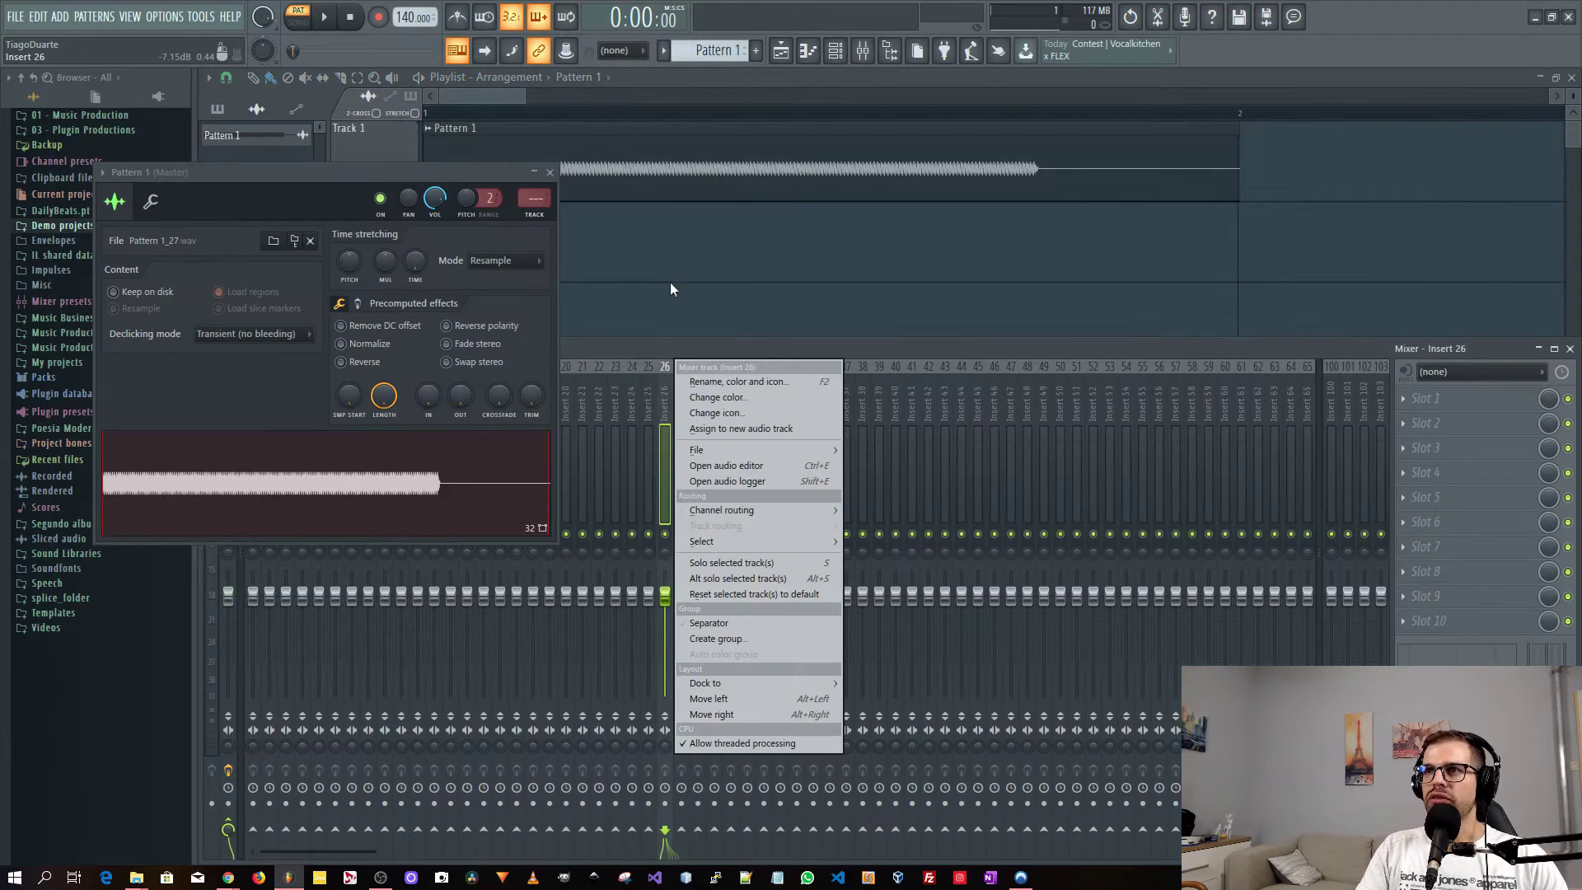
pyautogui.click(669, 288)
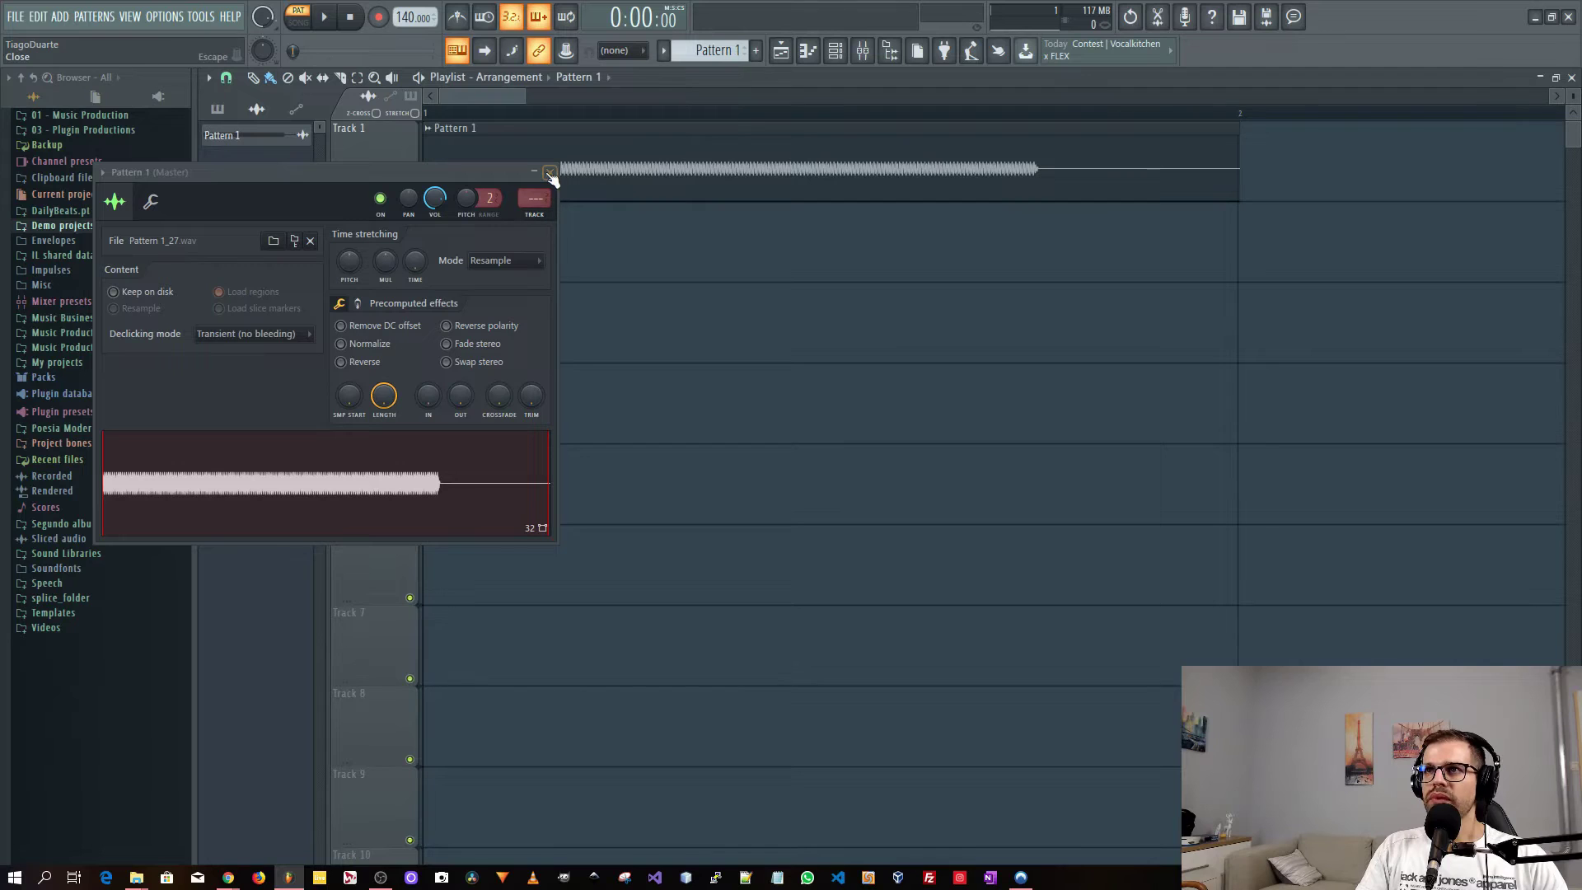
pyautogui.scroll(1, 525, 200)
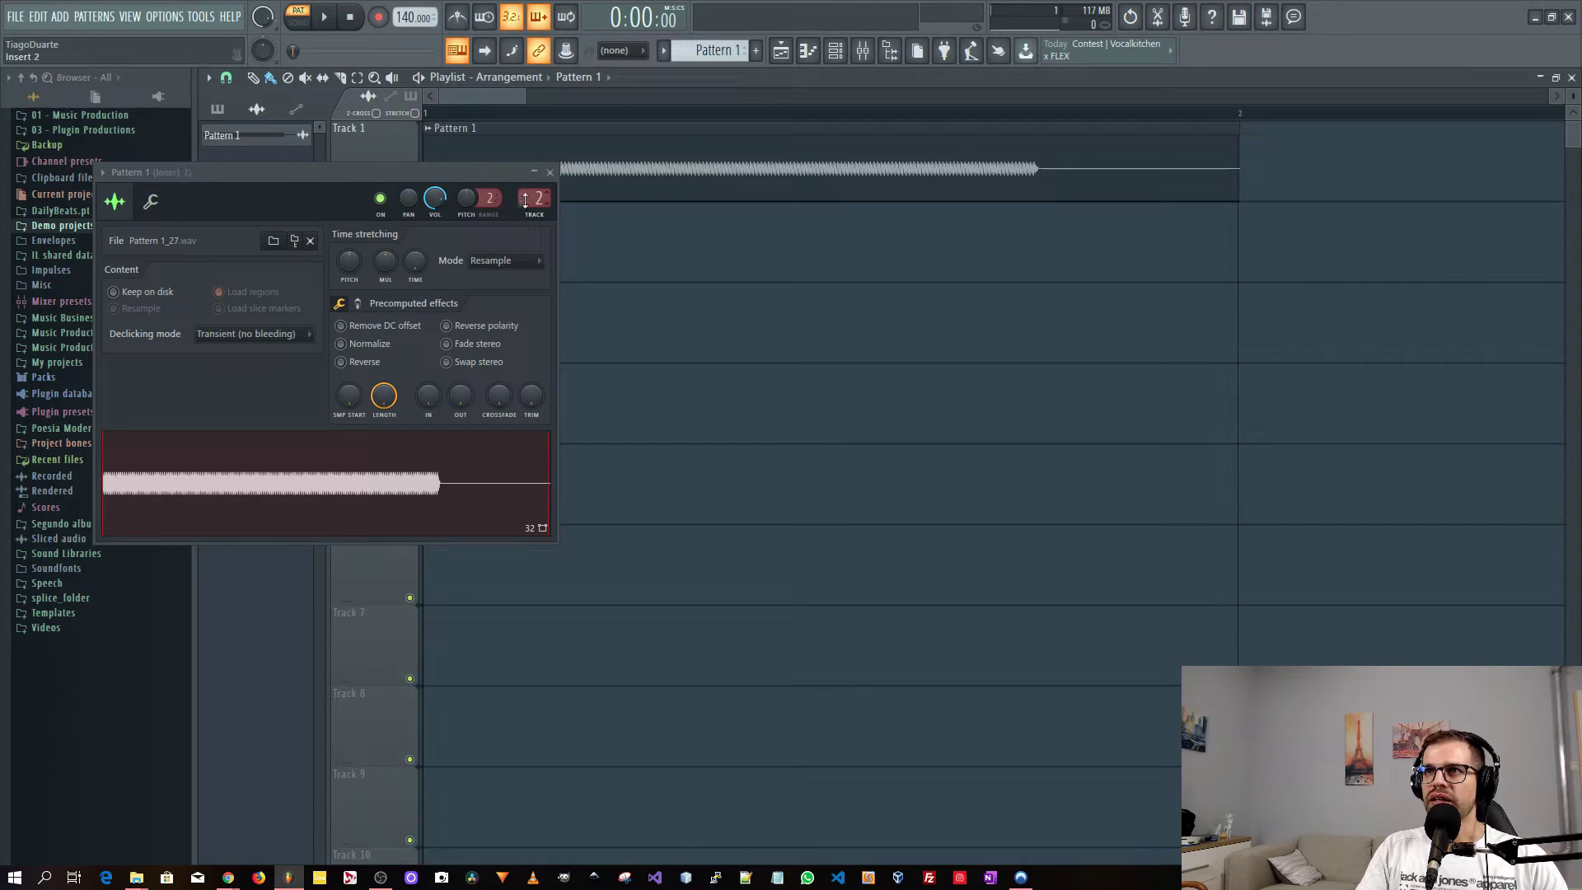
pyautogui.scroll(-1, 525, 200)
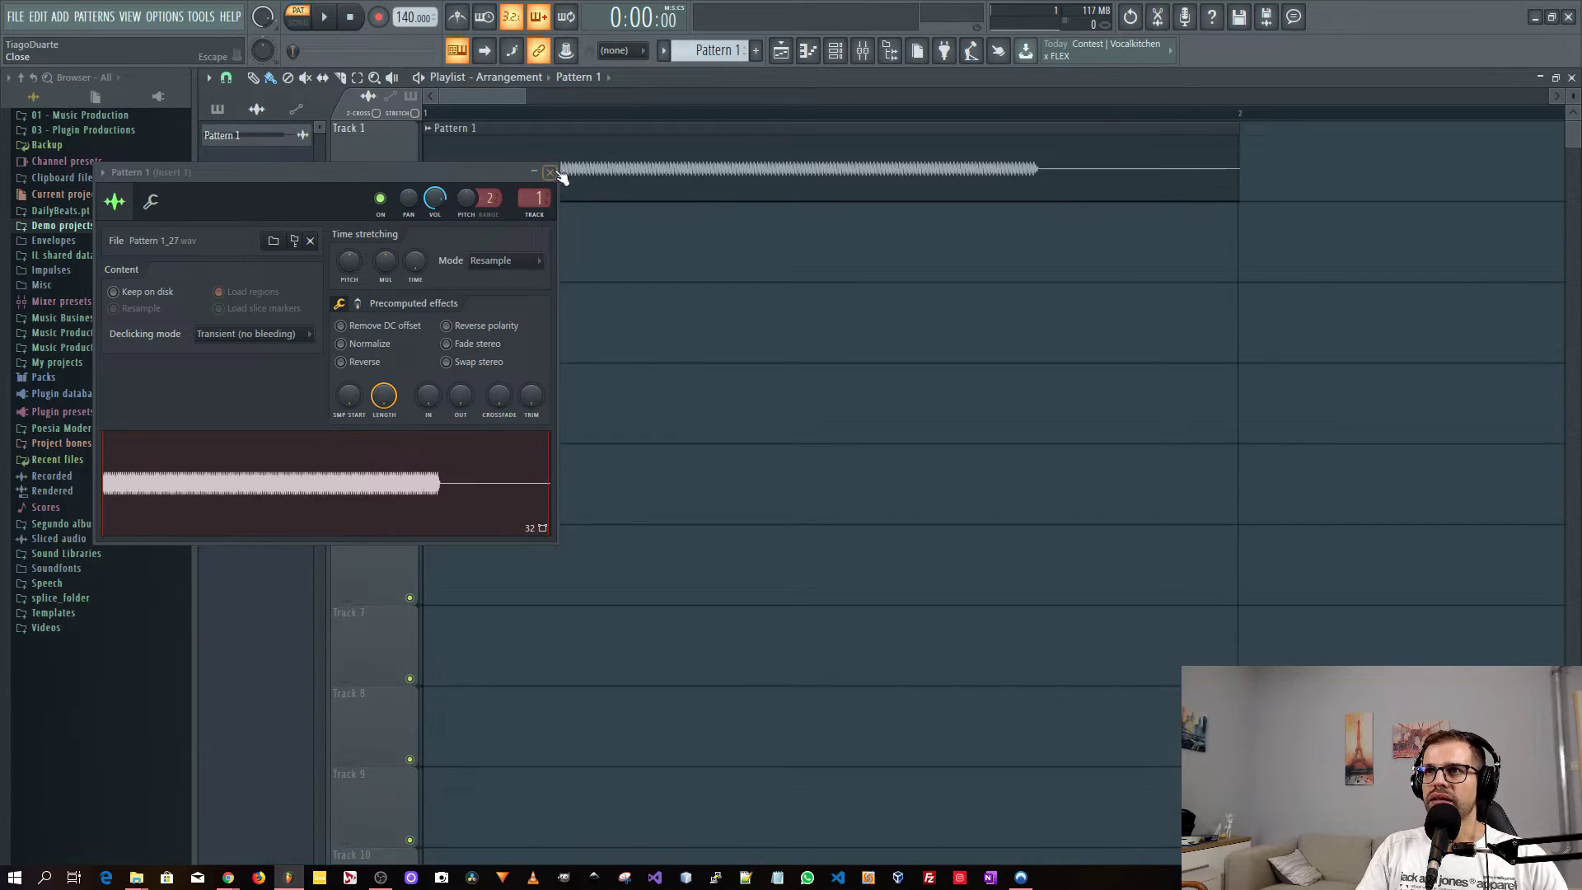
pyautogui.click(550, 173)
pyautogui.click(298, 18)
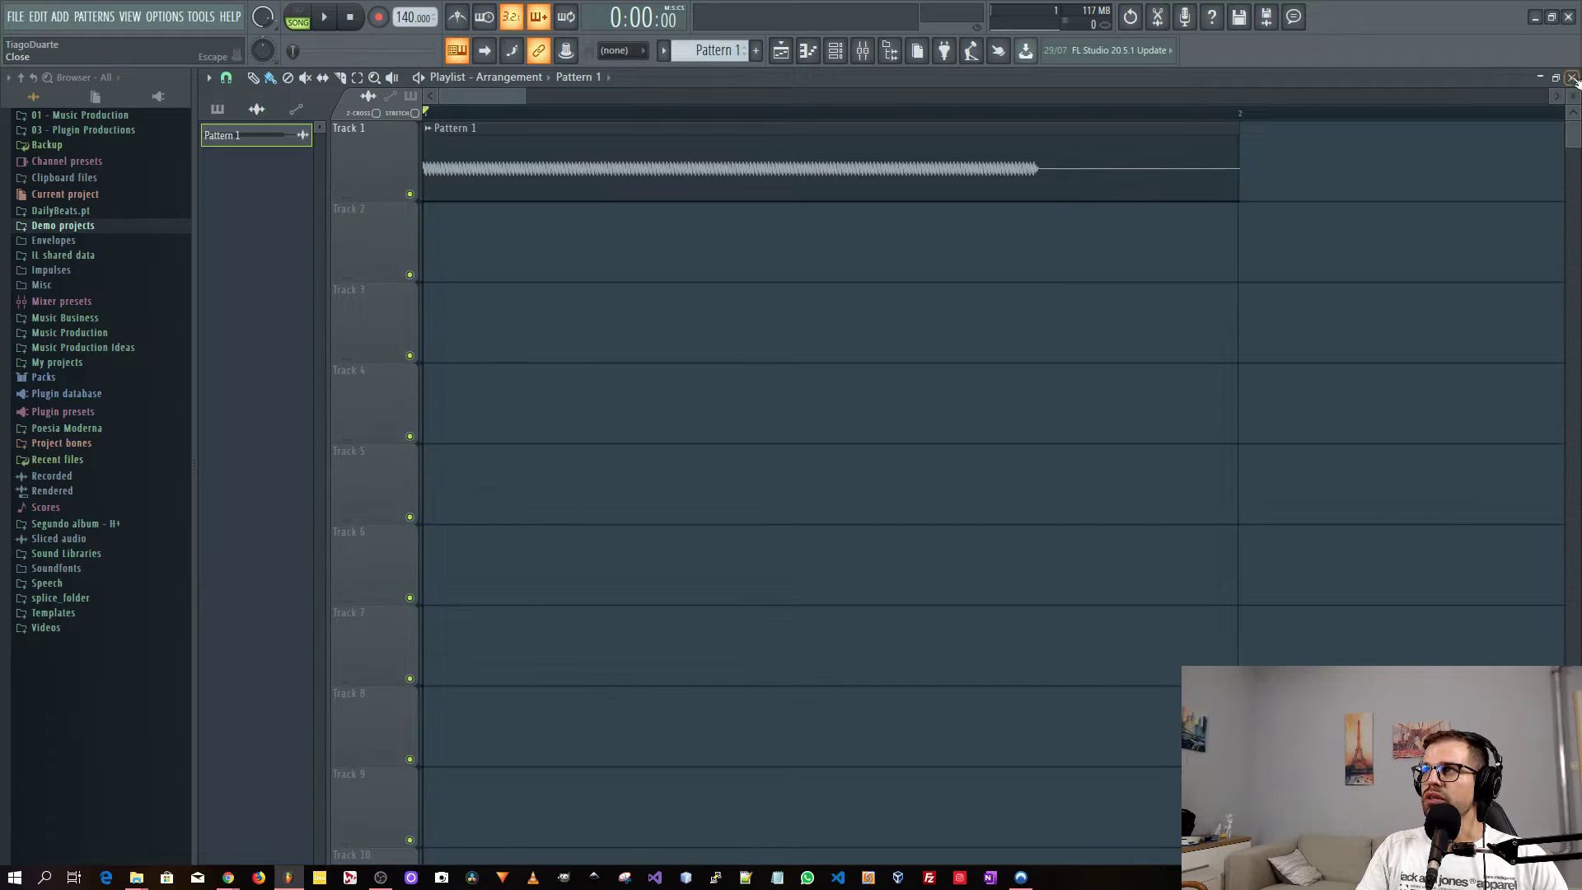
pyautogui.click(1573, 78)
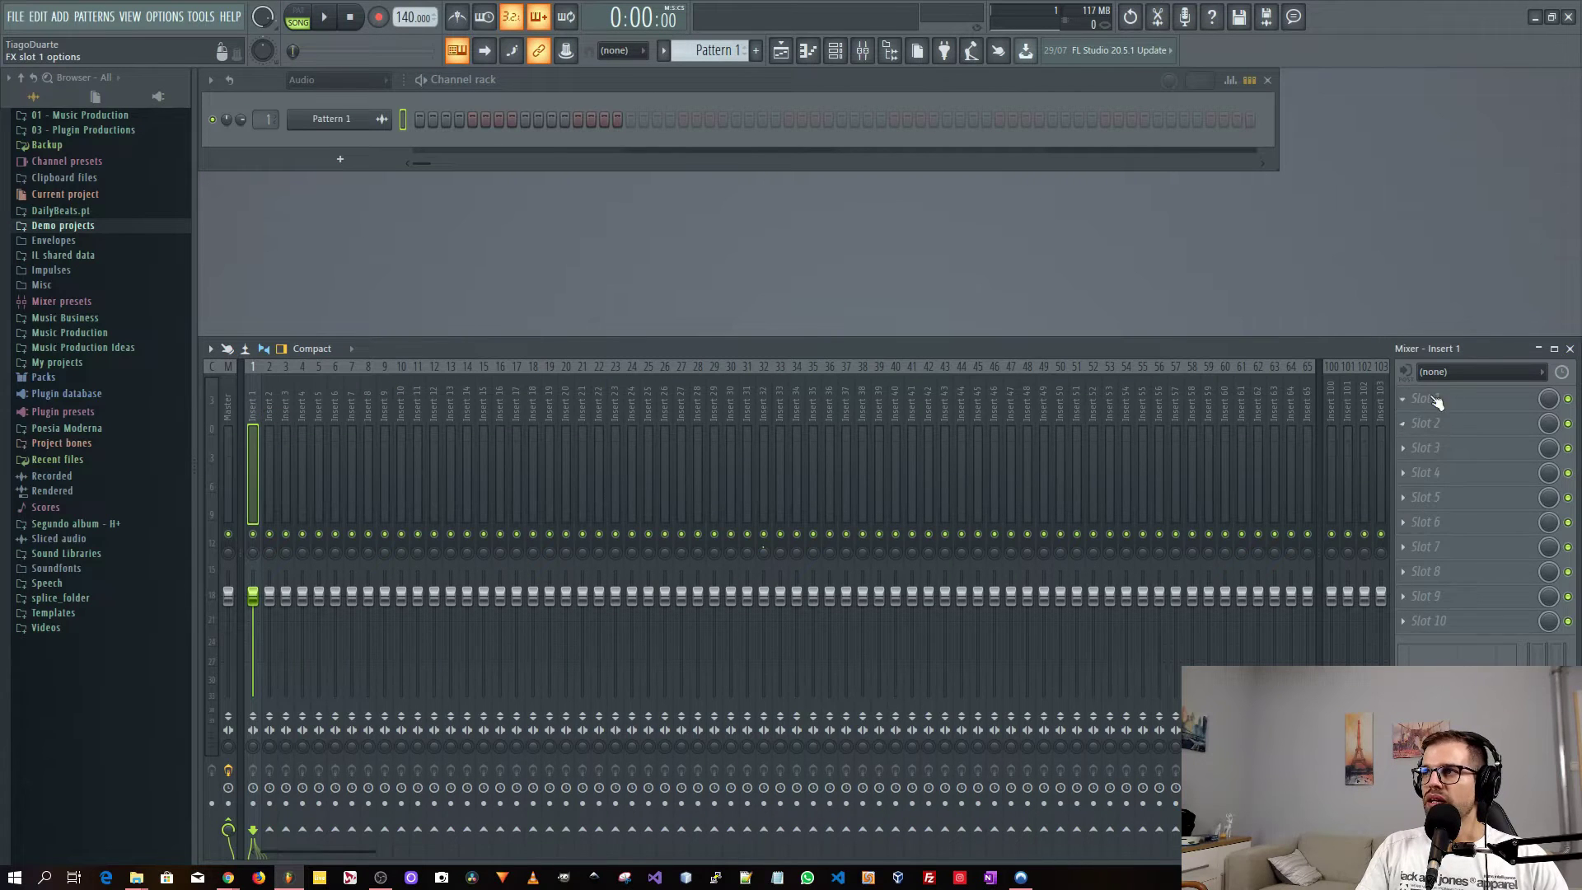
# Load Fruity Limiter into slot 1 of mixer Insert 1 and switch it to compressor mode.
pyautogui.click(1436, 401)
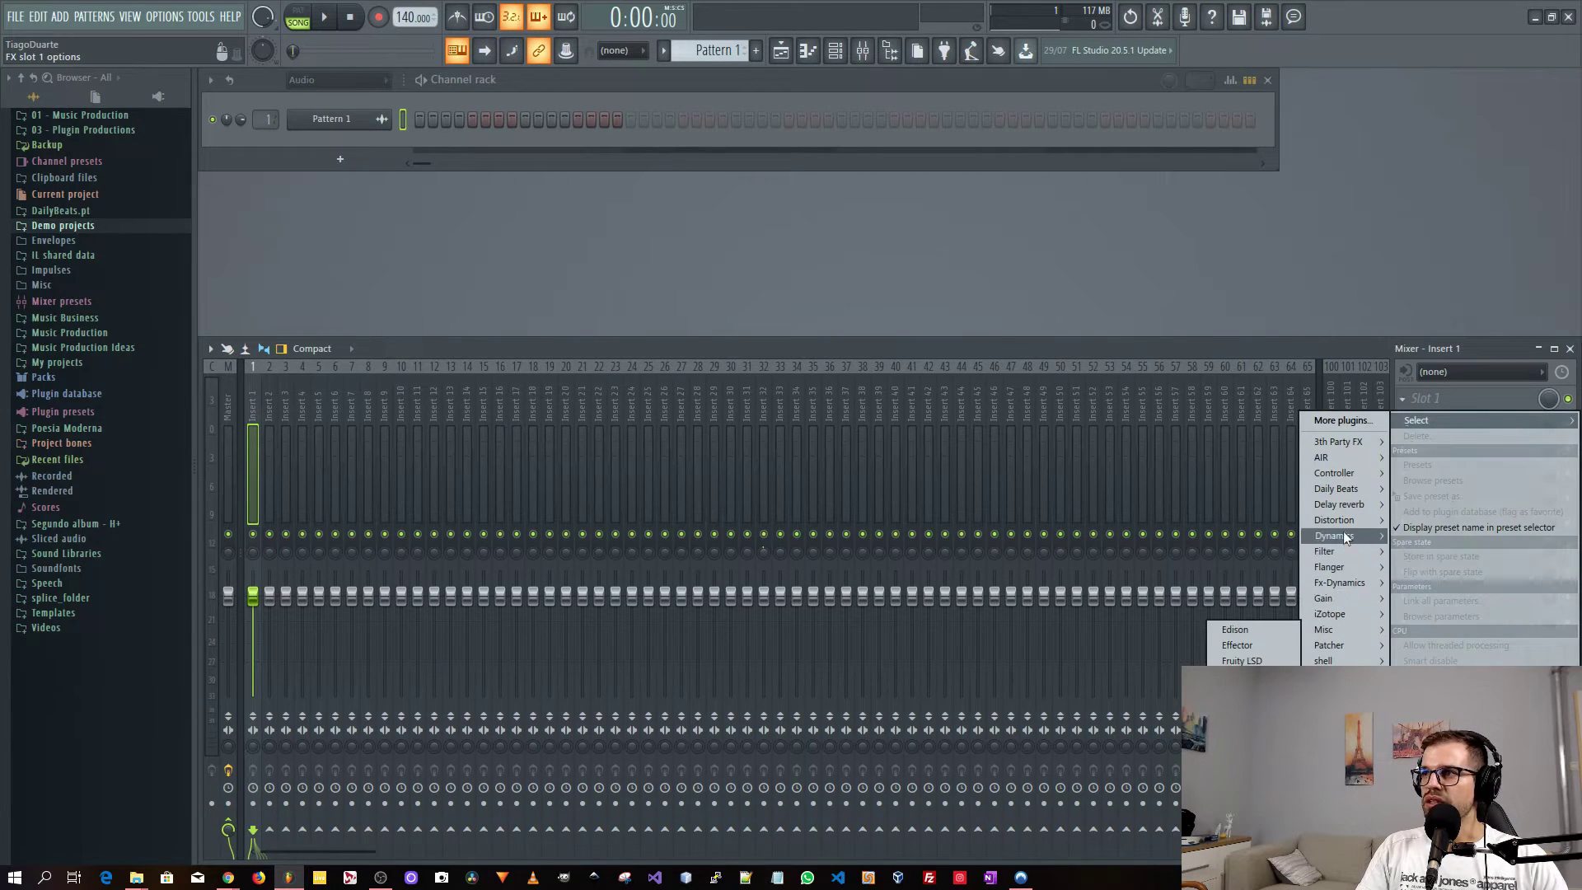
pyautogui.moveTo(1344, 535)
pyautogui.click(1210, 556)
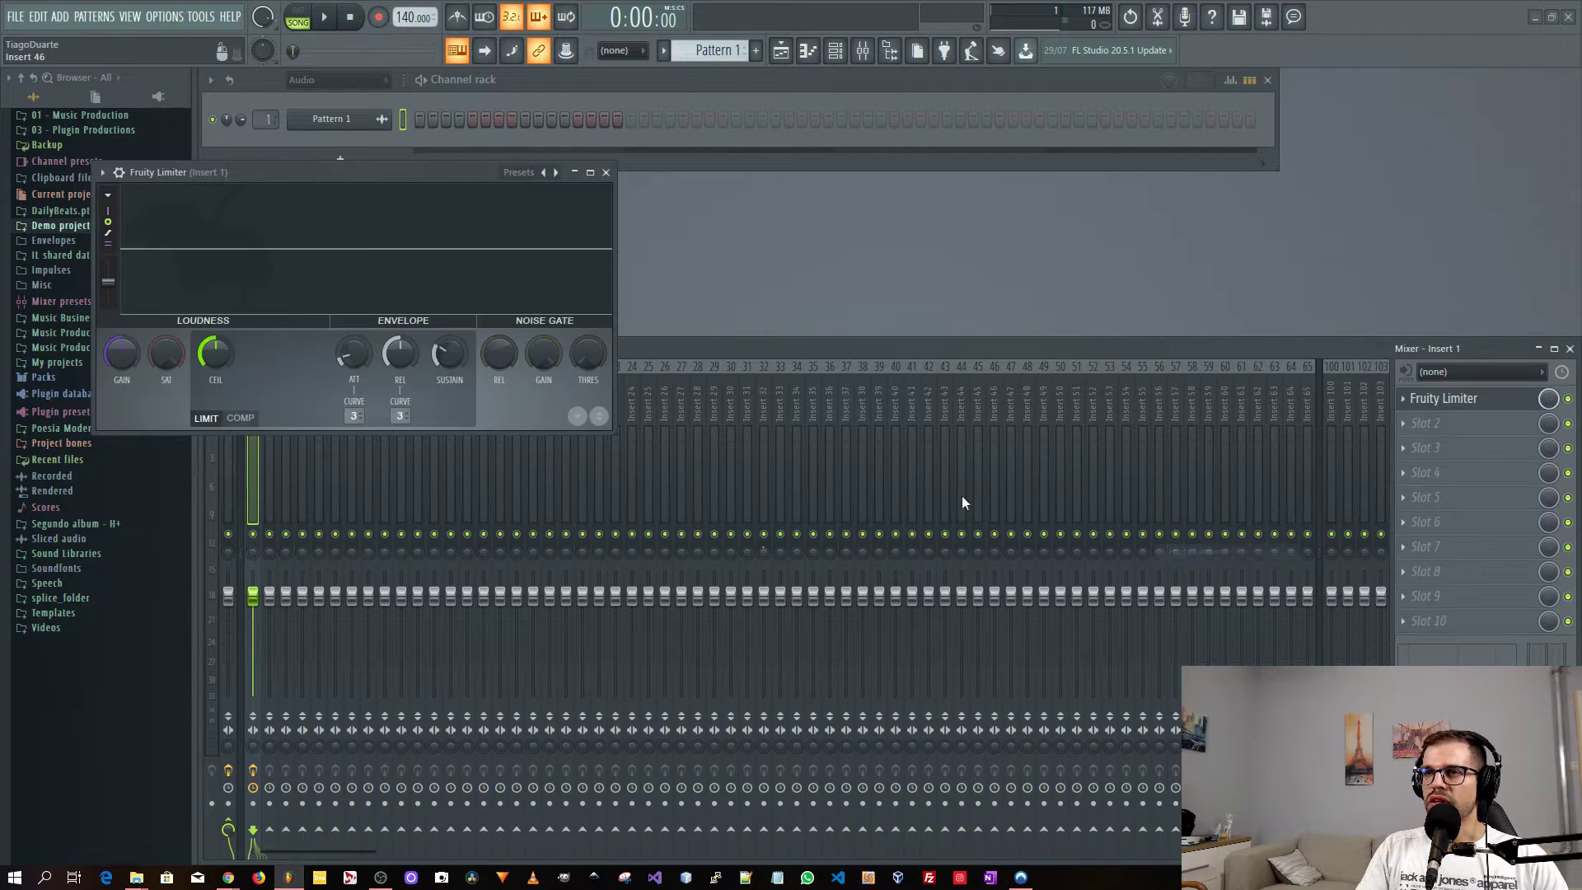
pyautogui.click(241, 417)
pyautogui.moveTo(257, 175); pyautogui.dragTo(457, 221)
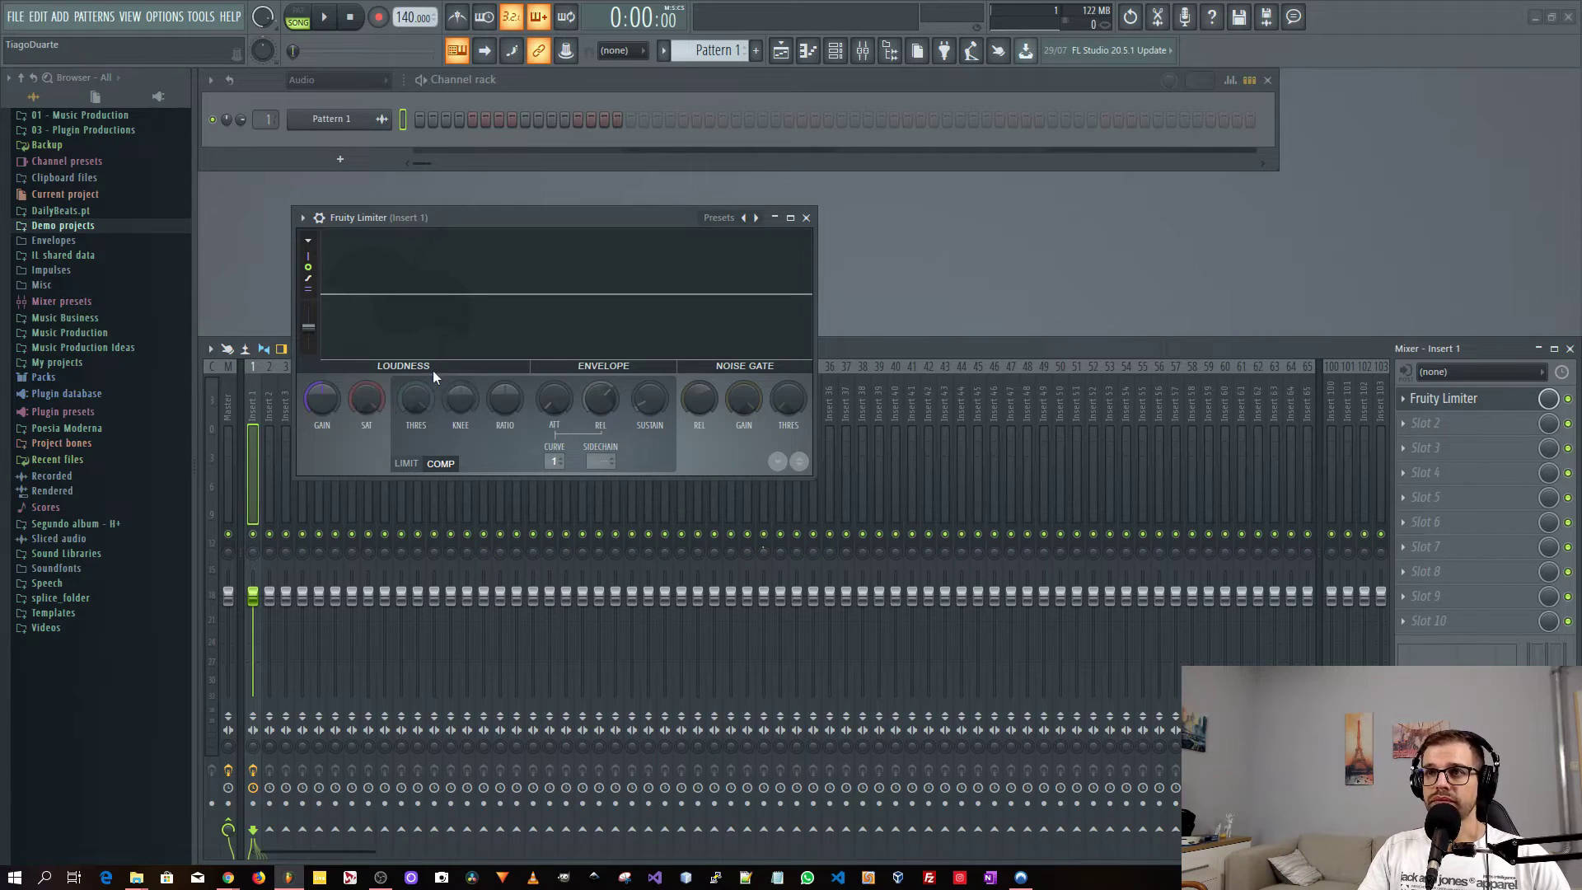
# Lower the Fruity Limiter's compressor threshold while the song plays, and stop playback.
pyautogui.press('space')
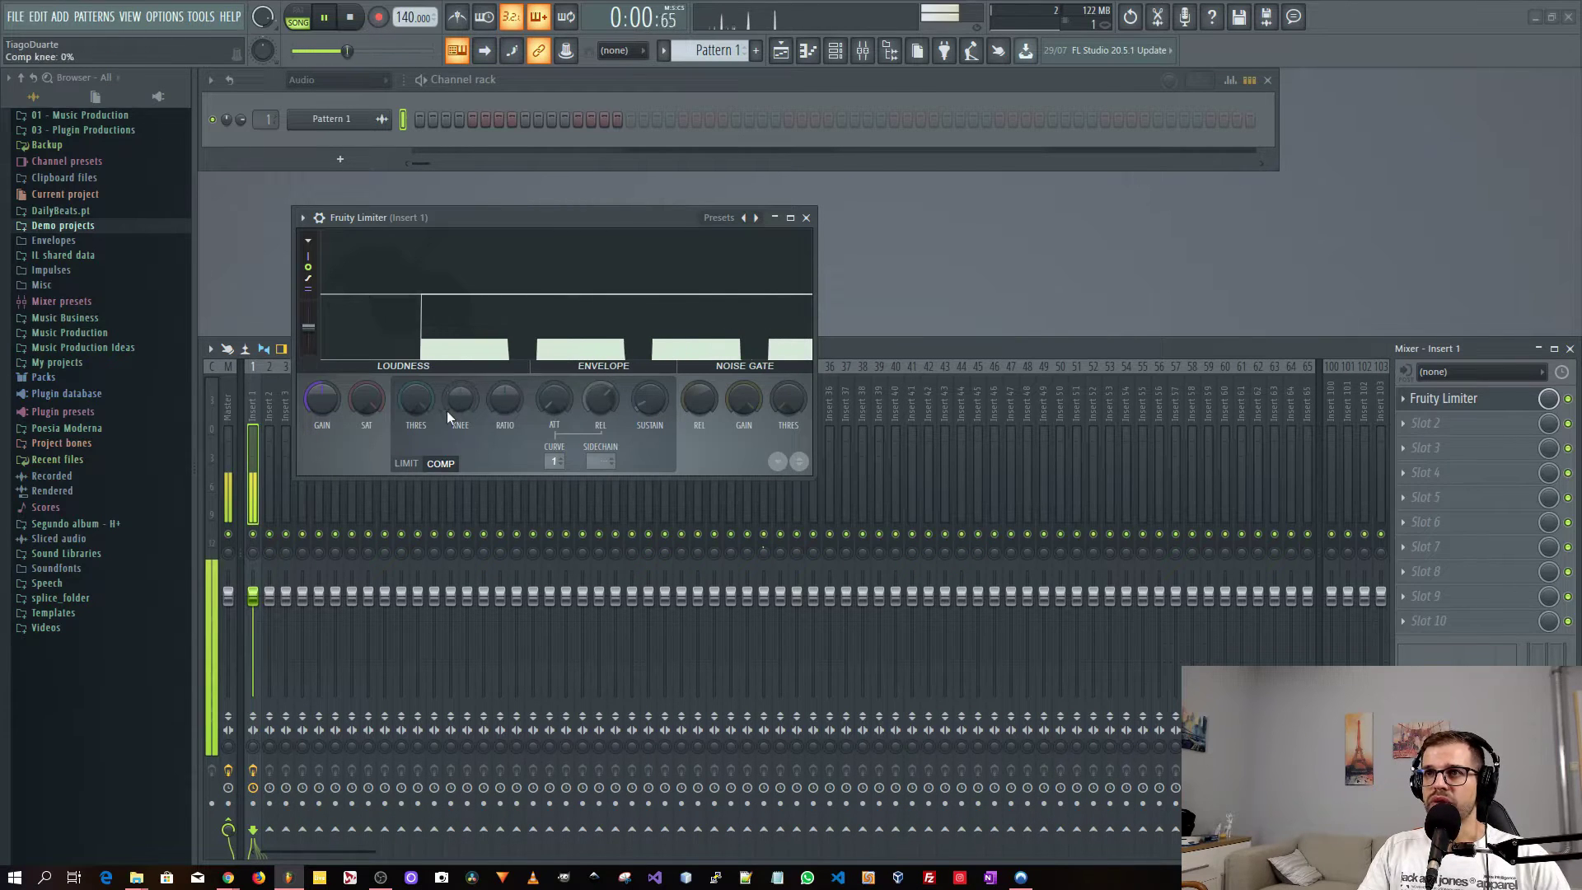
pyautogui.moveTo(417, 390); pyautogui.dragTo(418, 413)
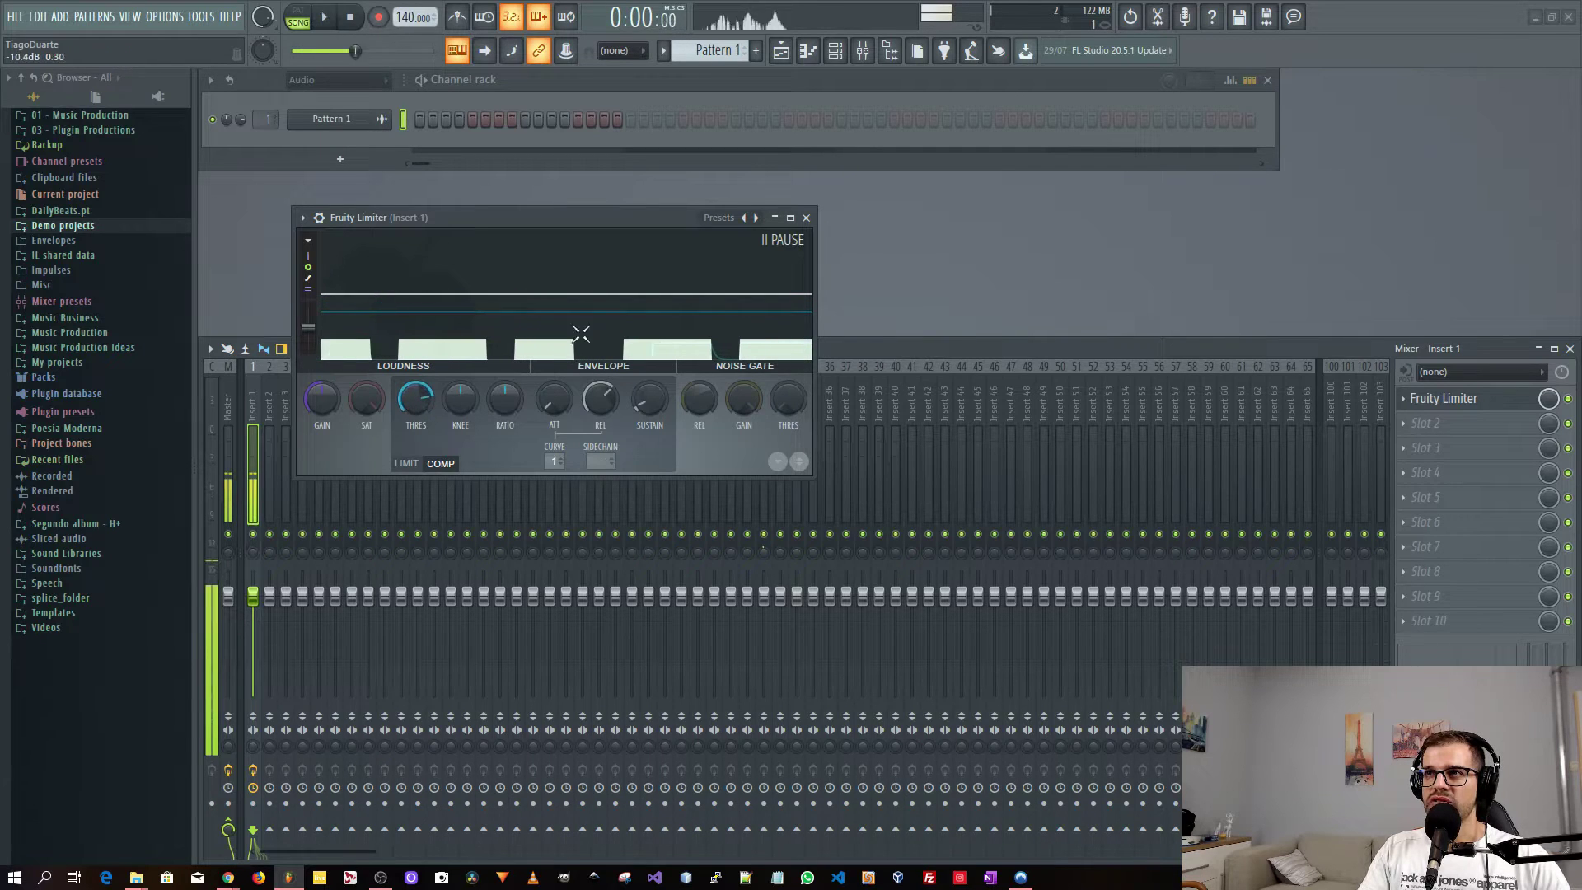
pyautogui.press('space')
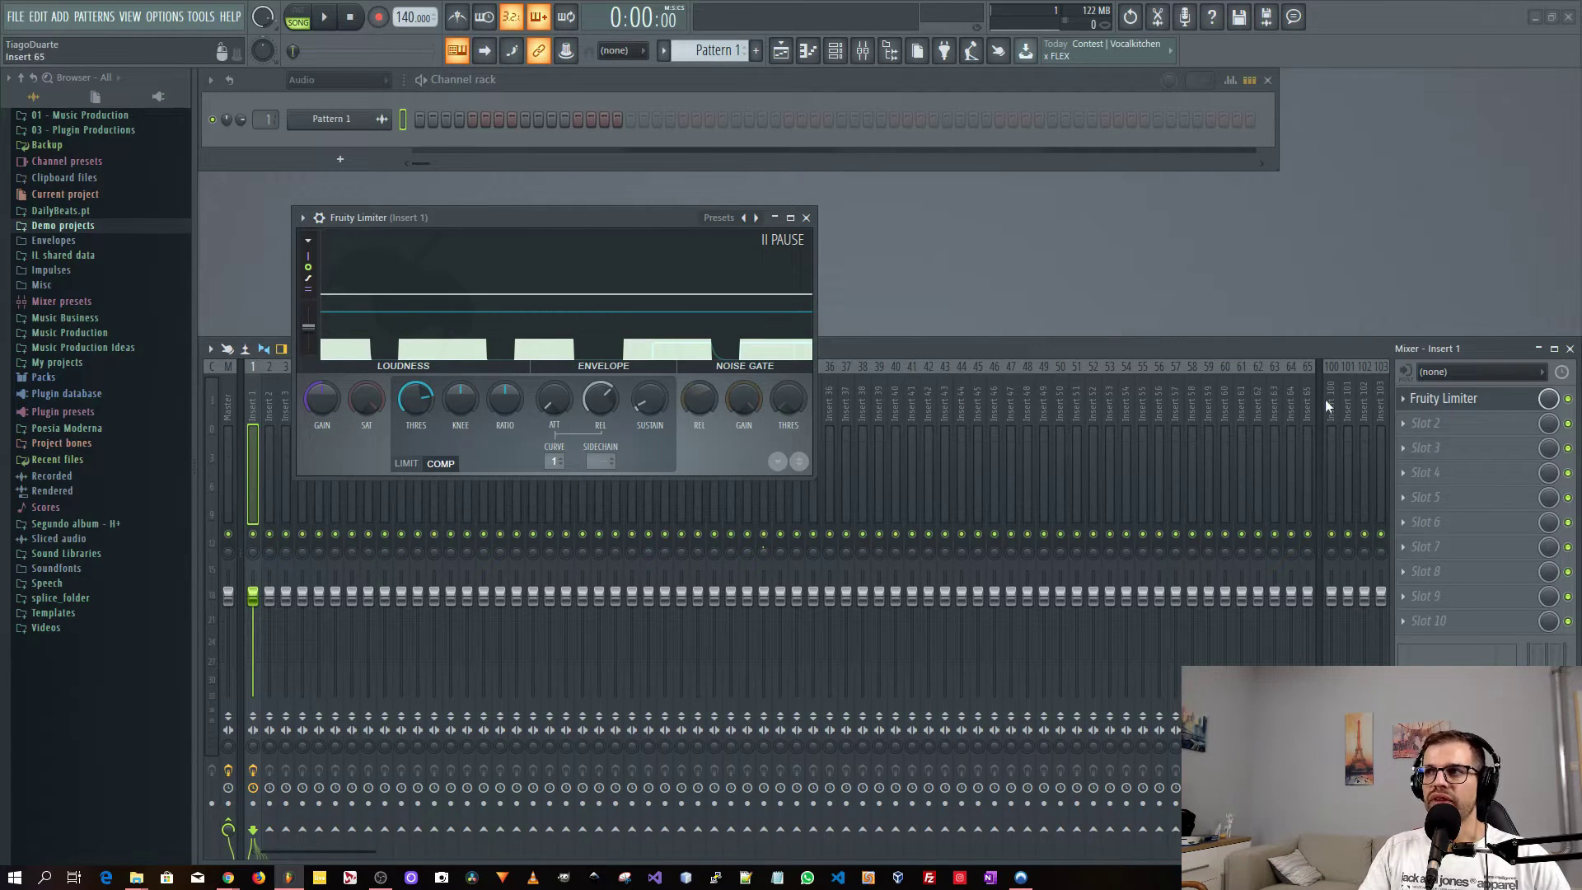
# Load Fruity Multiband Compressor into slot 2 of Insert 1 and place its window below the Fruity Limiter.
pyautogui.click(1470, 424)
pyautogui.moveTo(1361, 537)
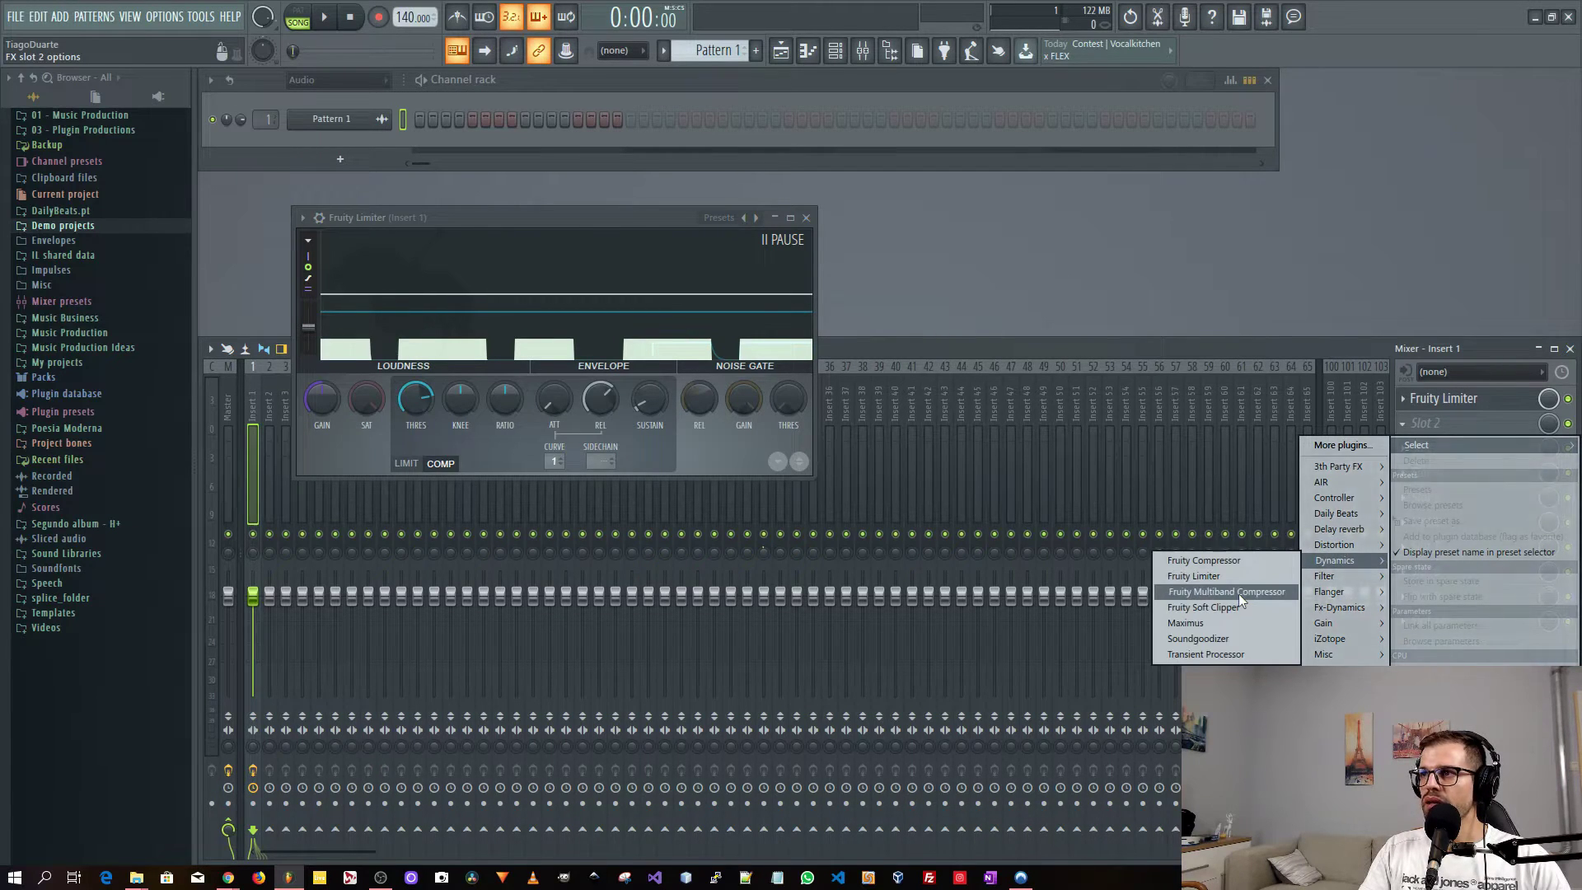
pyautogui.click(1239, 594)
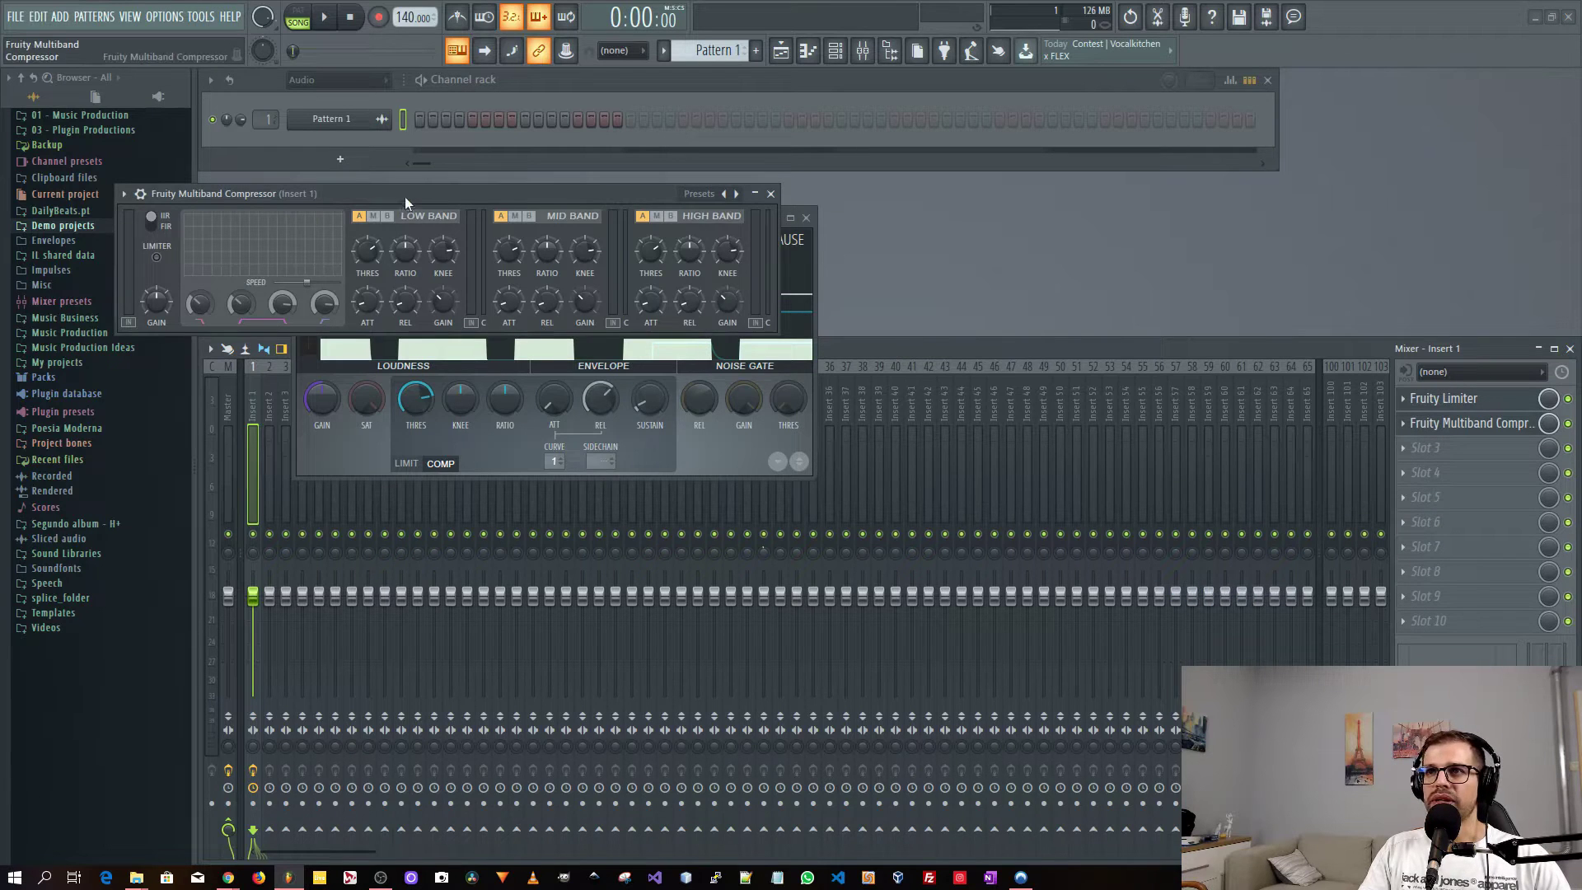
pyautogui.moveTo(562, 241); pyautogui.dragTo(546, 492)
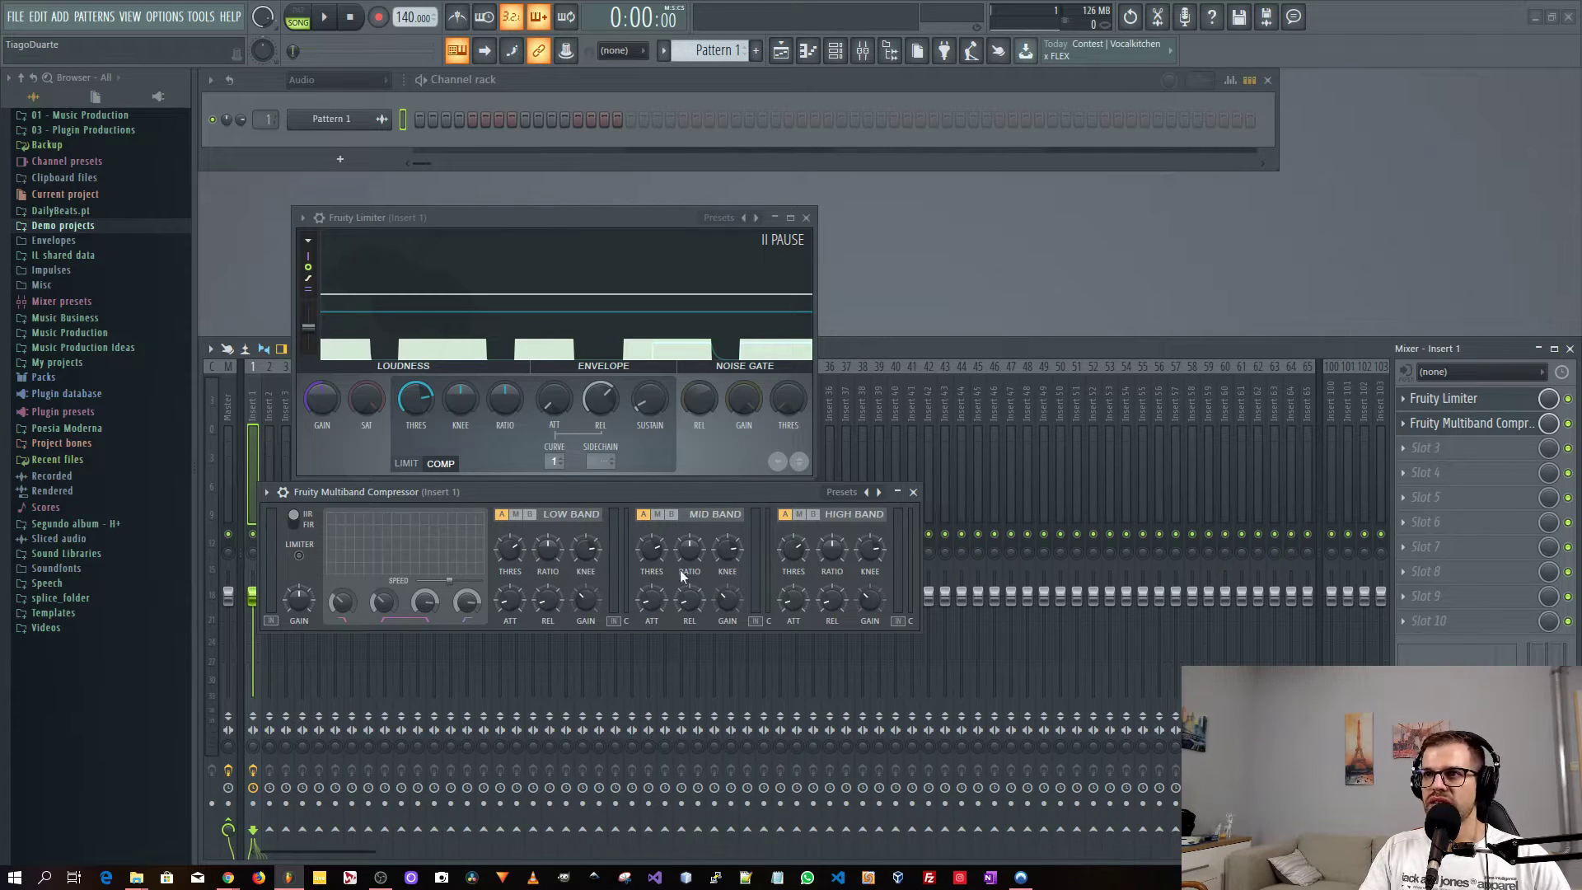
# Load Maximus into slot 3 of mixer Insert 1 and place its window beside the Fruity Limiter.
pyautogui.click(1446, 446)
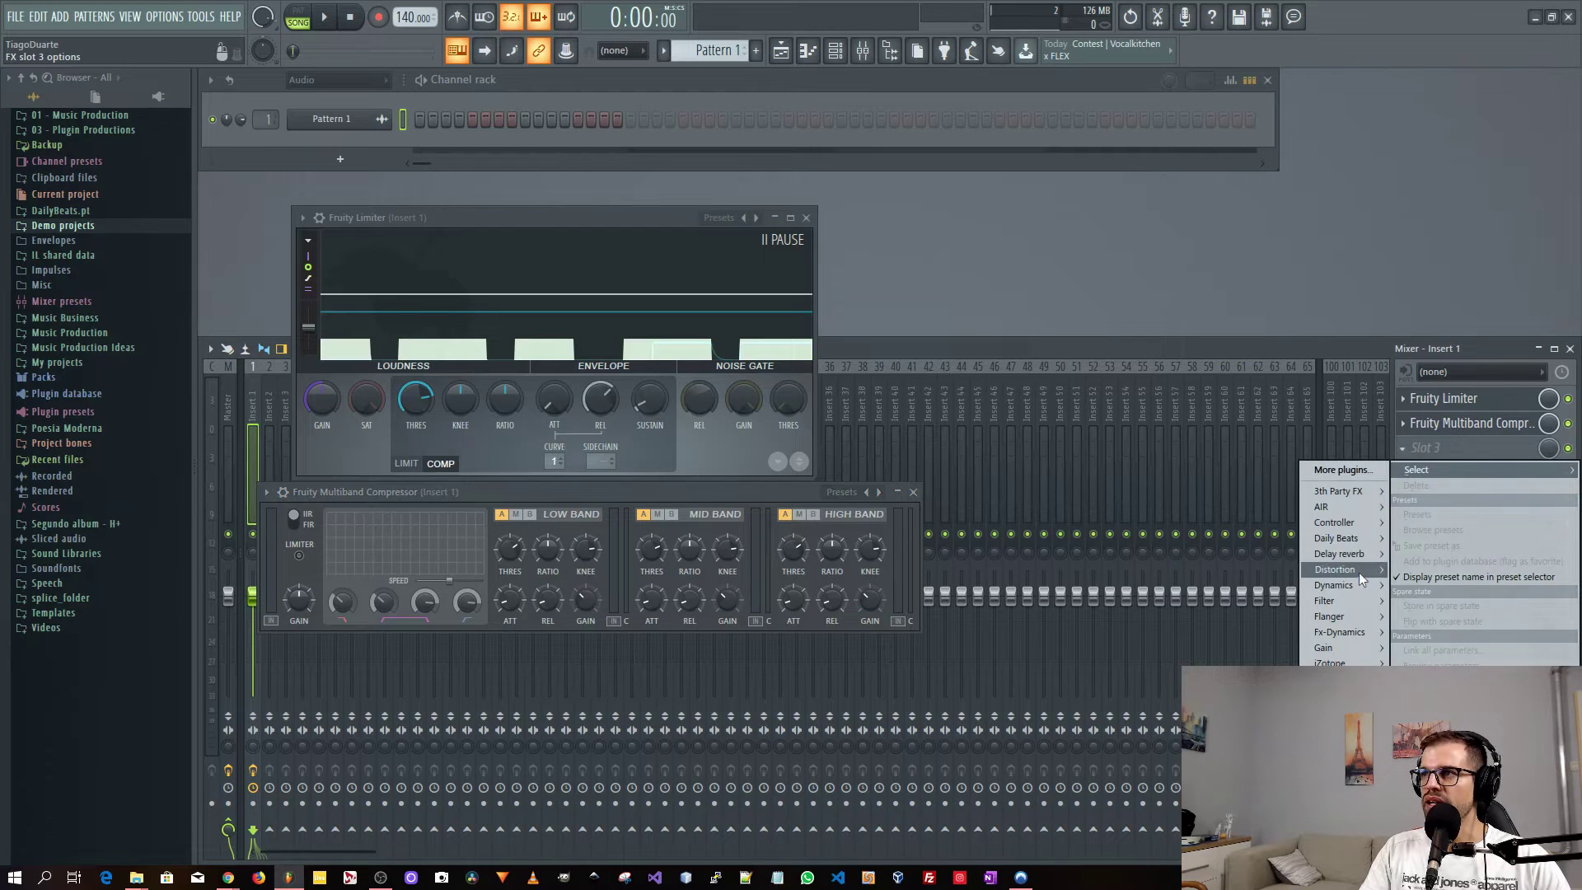
pyautogui.moveTo(1351, 586)
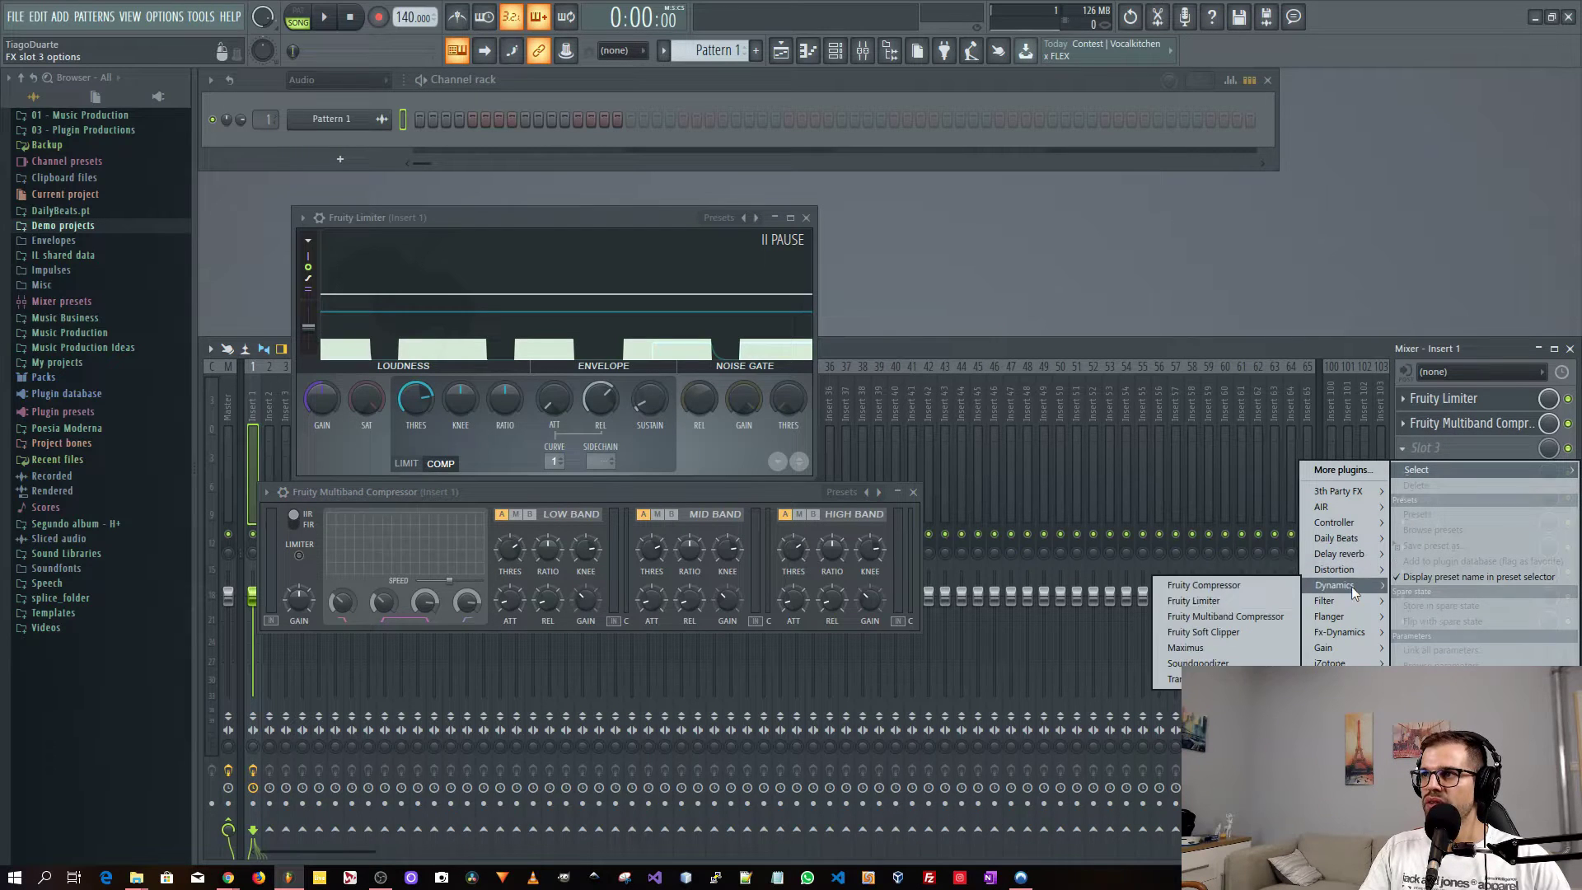
pyautogui.click(1212, 651)
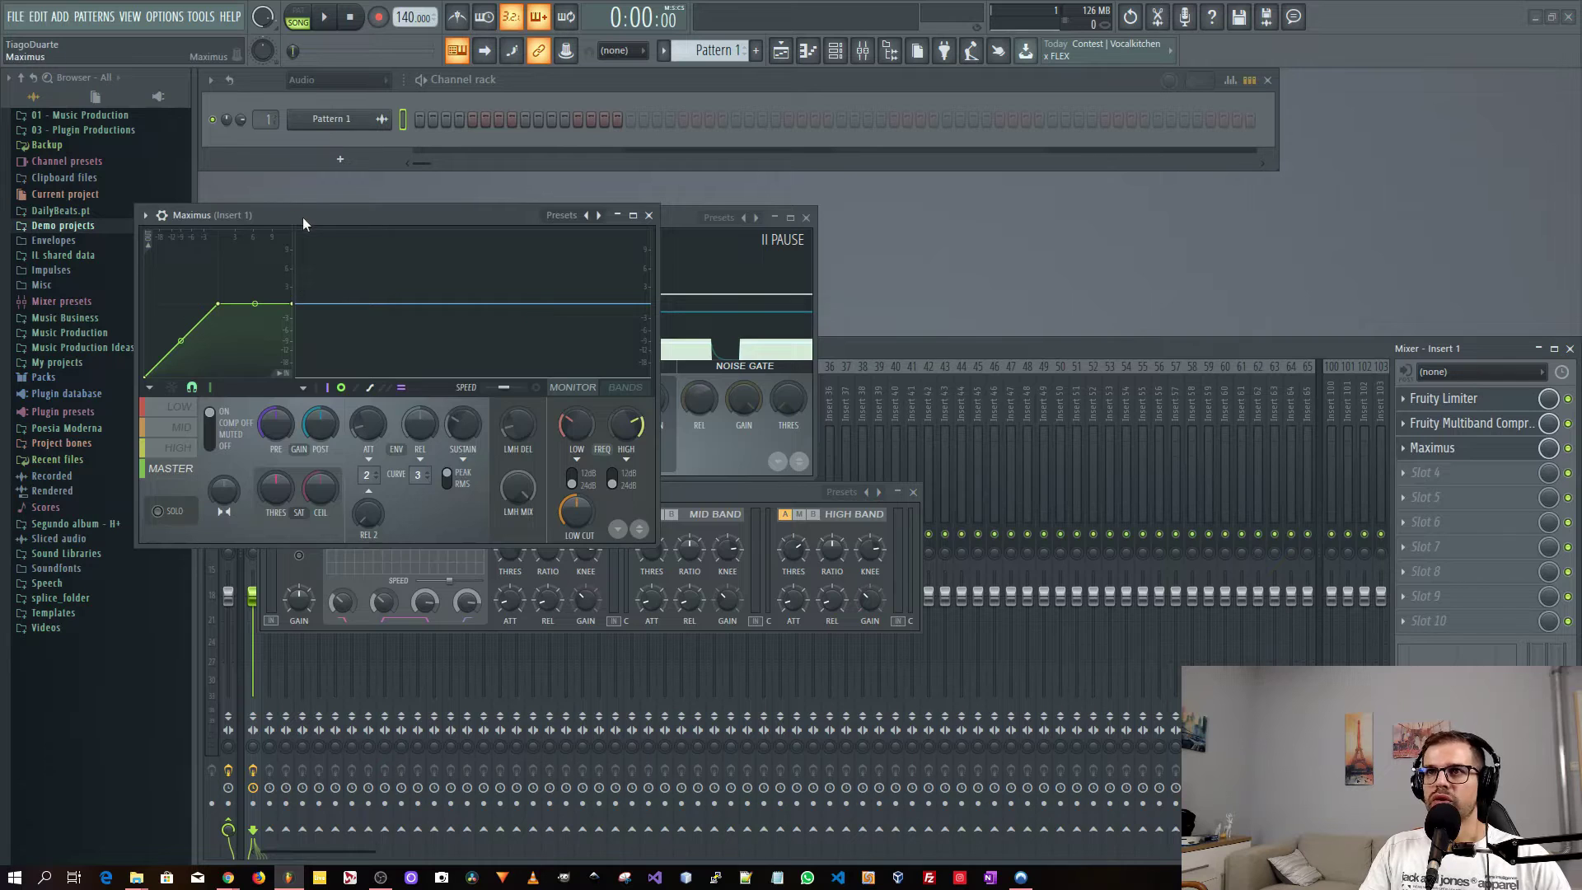
pyautogui.moveTo(304, 222); pyautogui.dragTo(1000, 220)
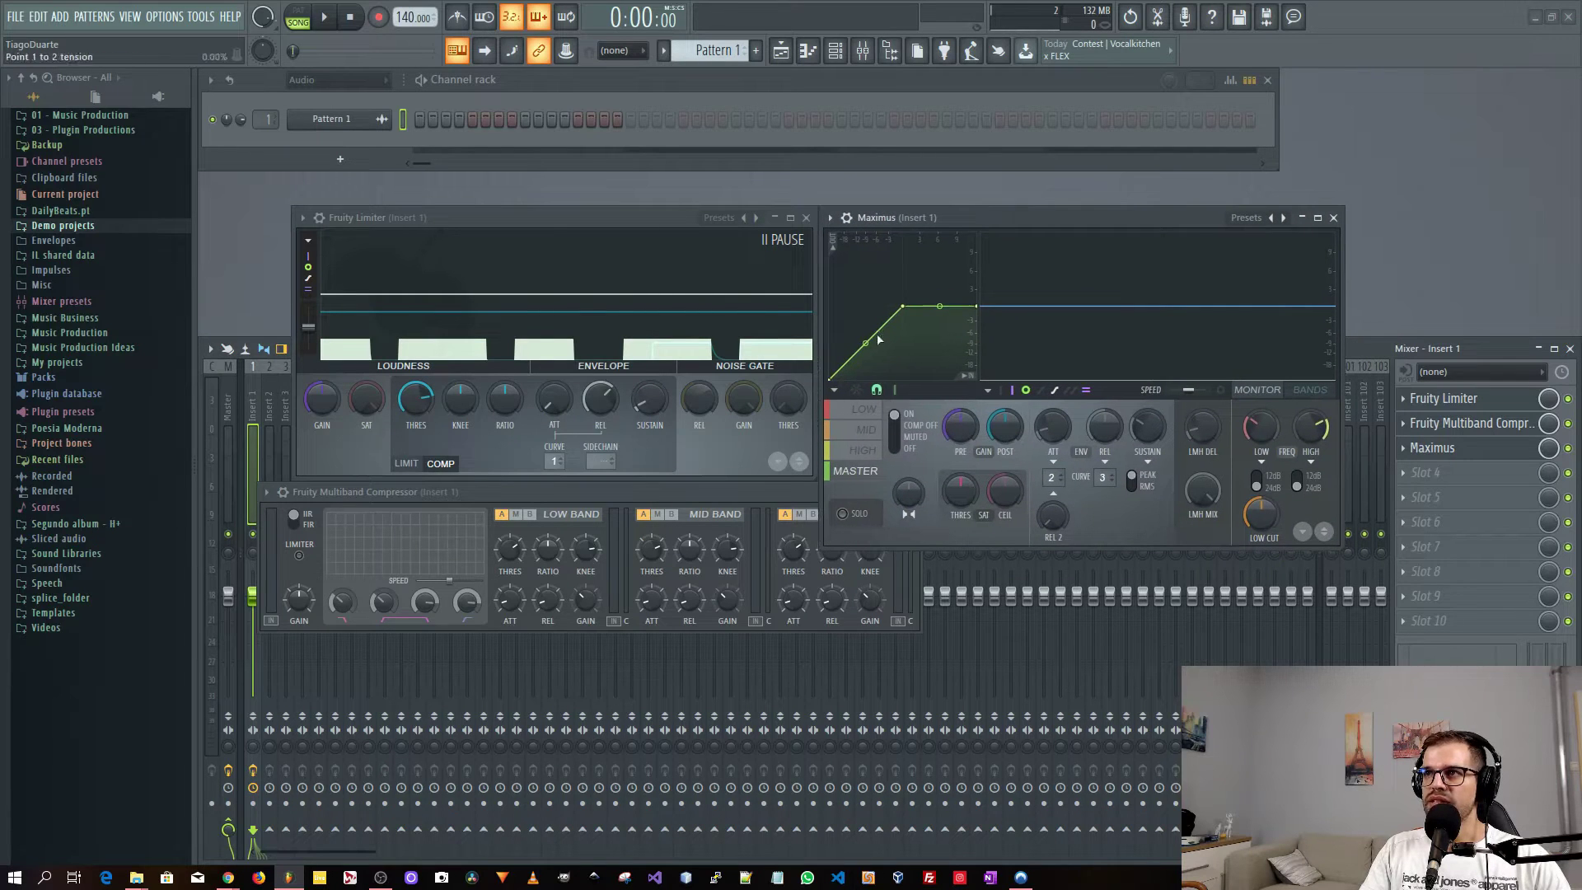
# Look through the low, mid and high bands in Maximus, trying and resetting a point on the high band's curve.
pyautogui.click(864, 409)
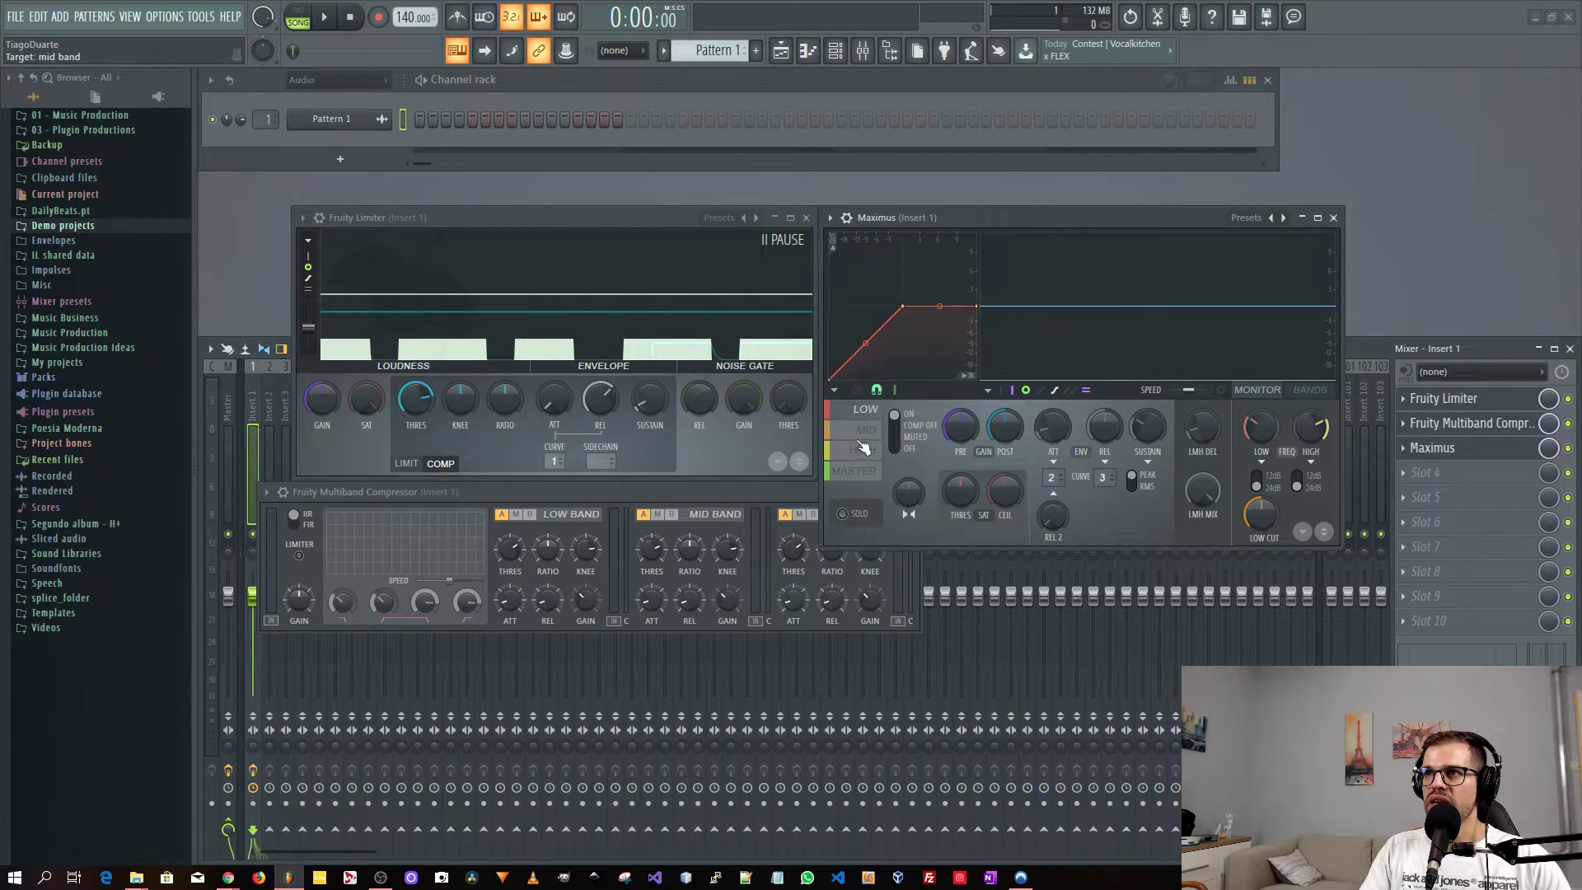
pyautogui.click(864, 429)
pyautogui.click(863, 450)
pyautogui.moveTo(865, 343); pyautogui.dragTo(865, 336)
pyautogui.rightClick(865, 336)
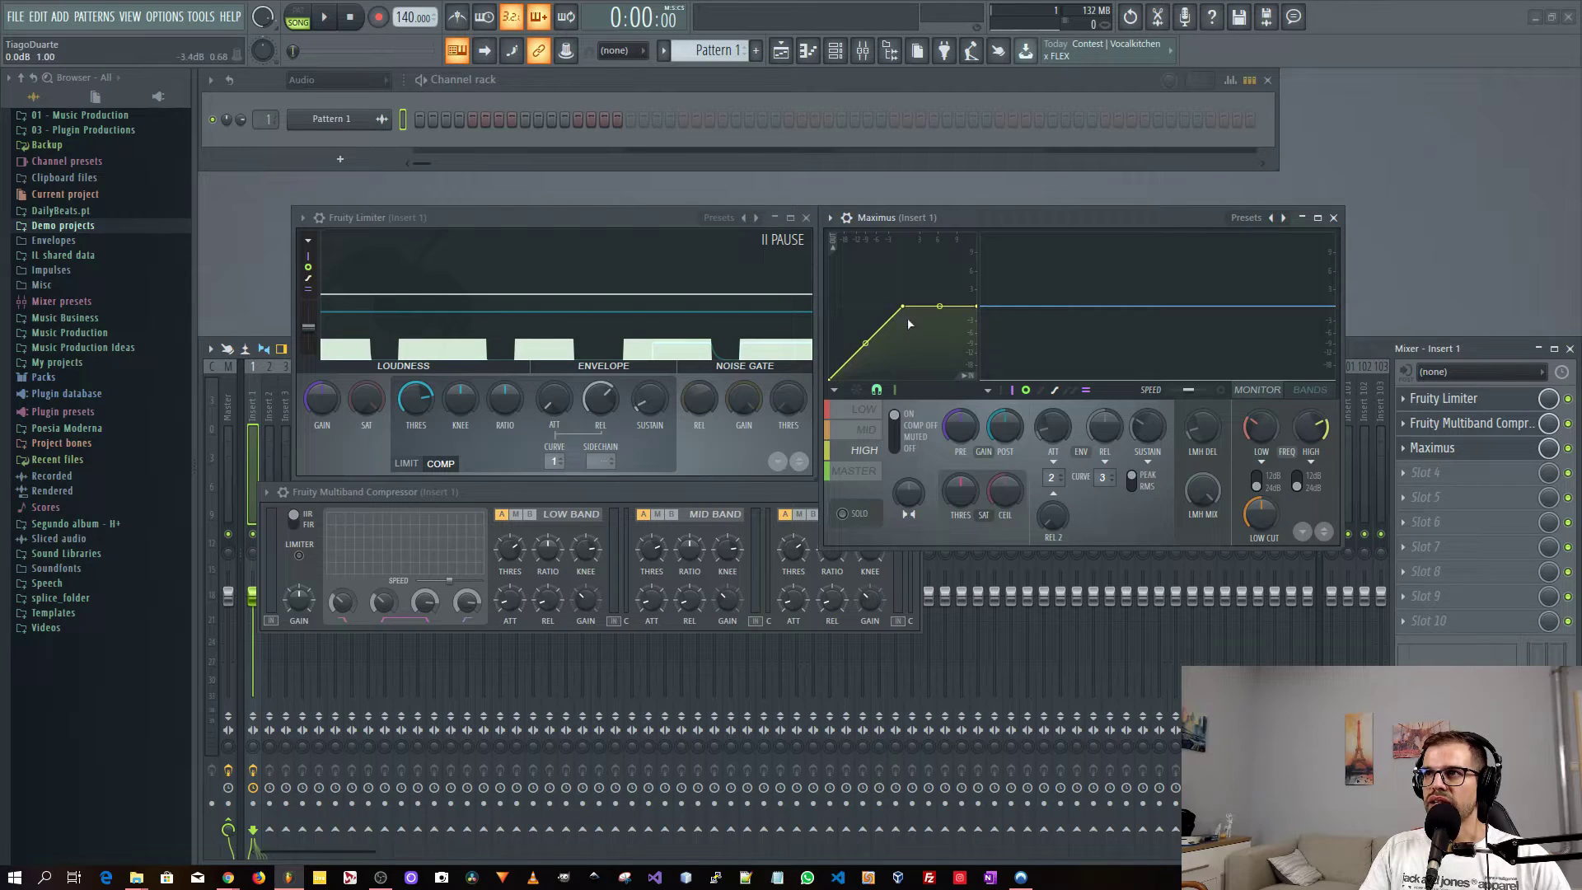
# Close the Maximus and Fruity Multiband Compressor windows and delete both plugins from slots 2 and 3 of Insert 1.
pyautogui.click(1334, 218)
pyautogui.click(1417, 429)
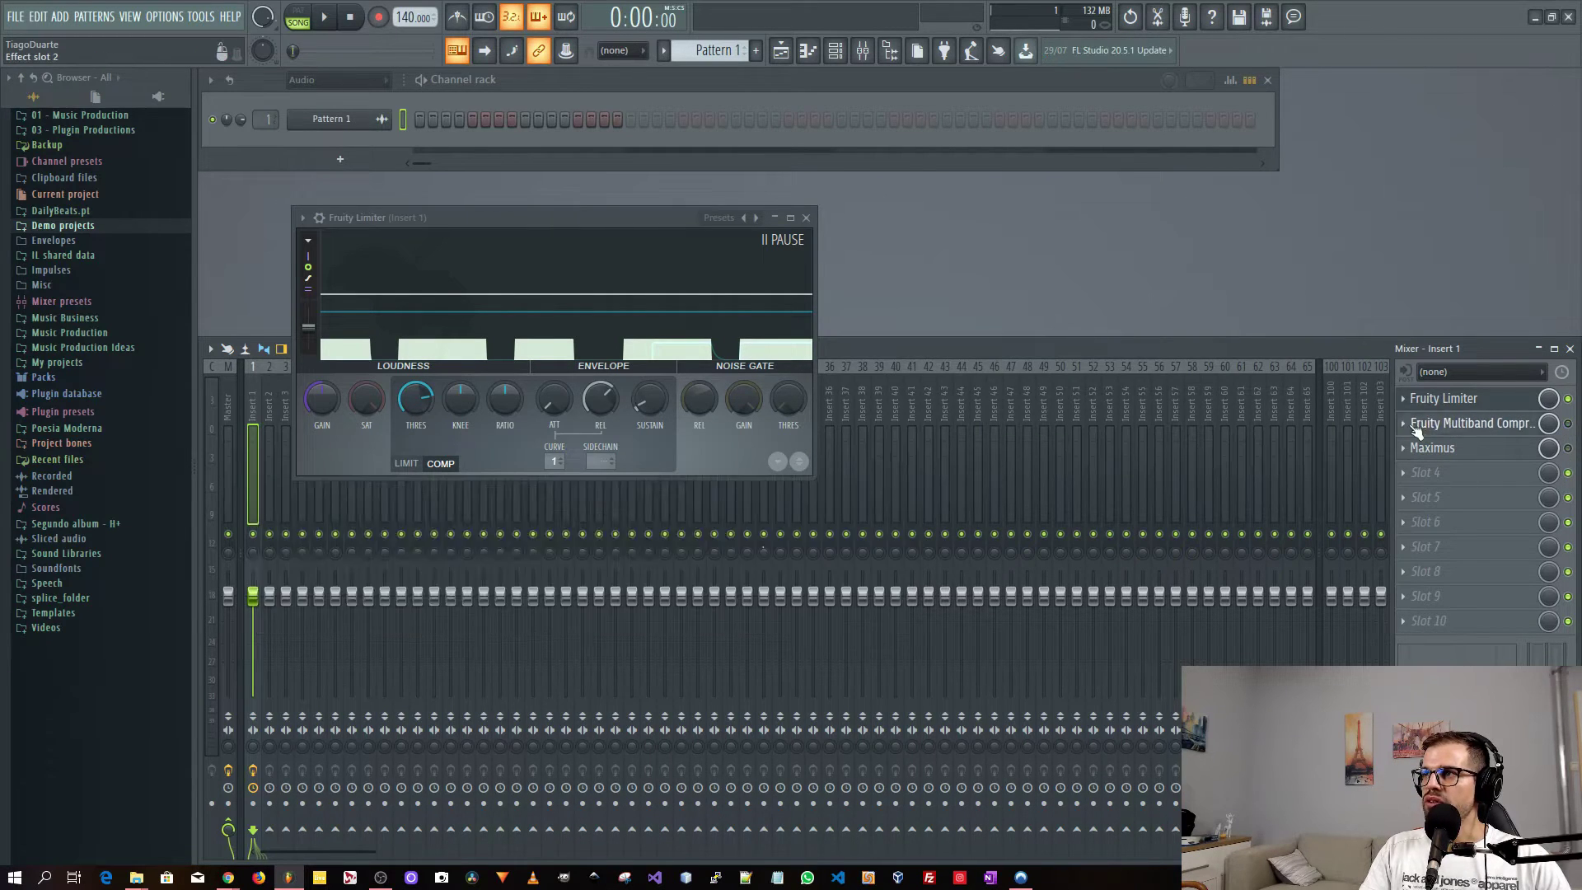
pyautogui.rightClick(1415, 432)
pyautogui.click(1412, 451)
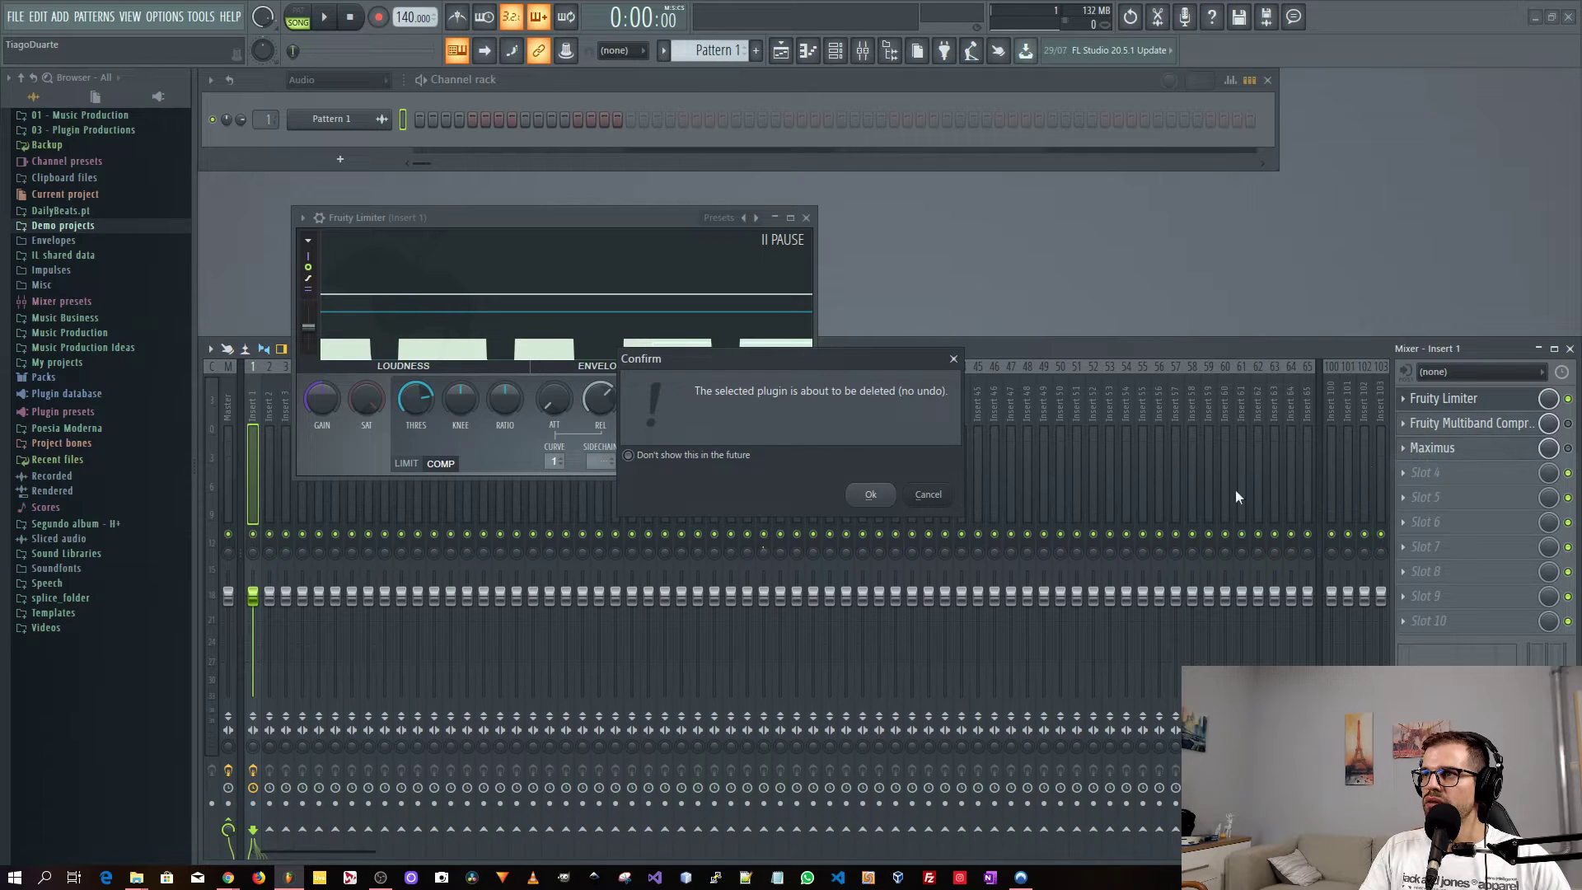
pyautogui.click(870, 494)
pyautogui.rightClick(1409, 450)
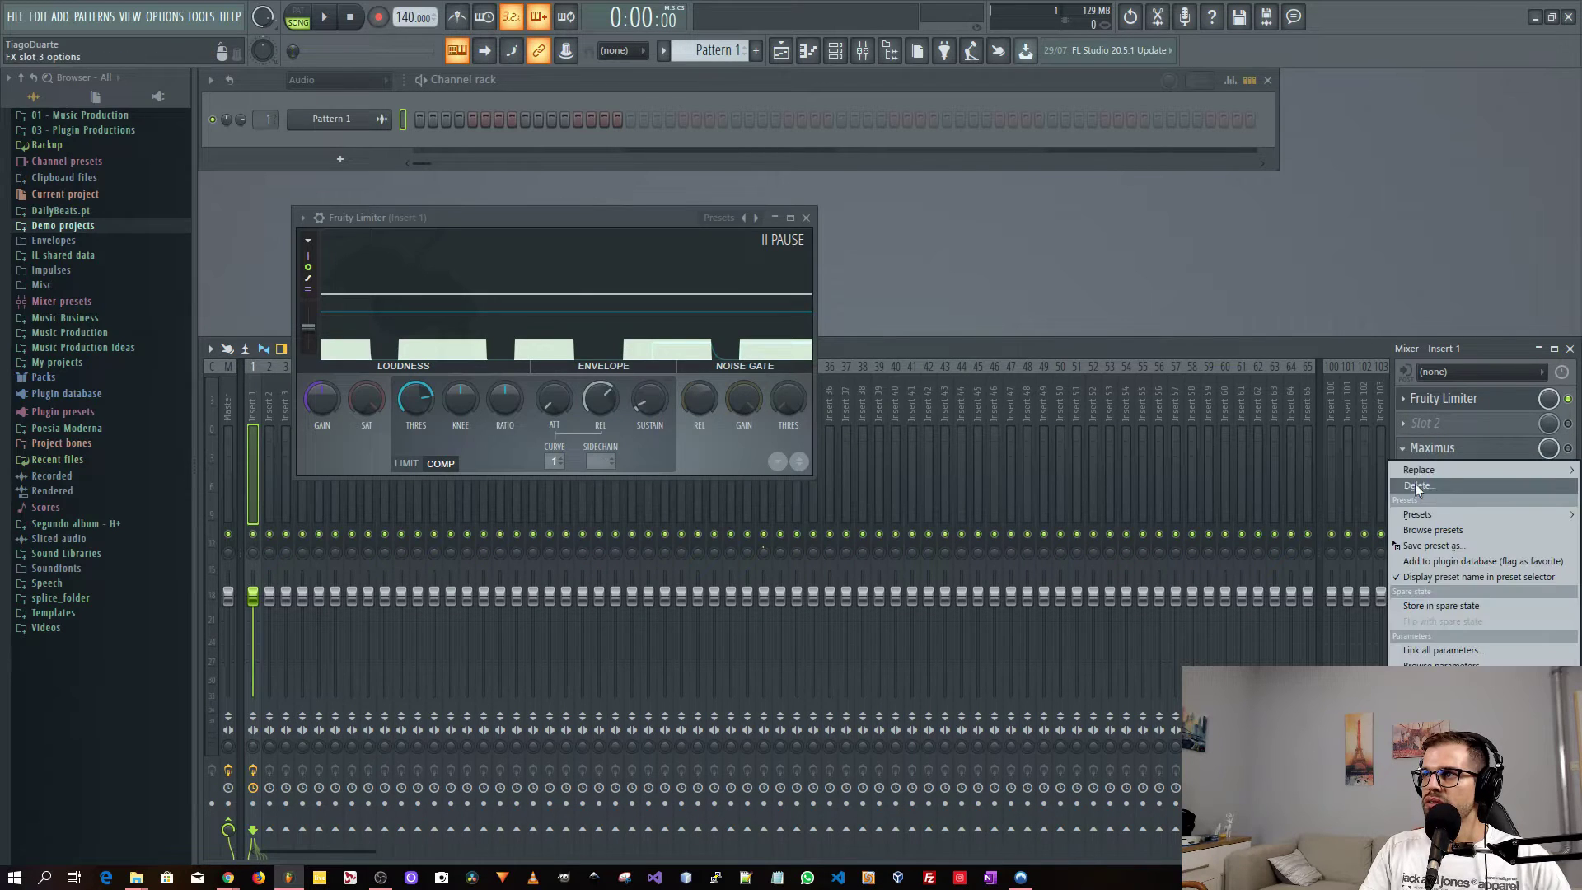
pyautogui.click(1418, 486)
pyautogui.click(870, 494)
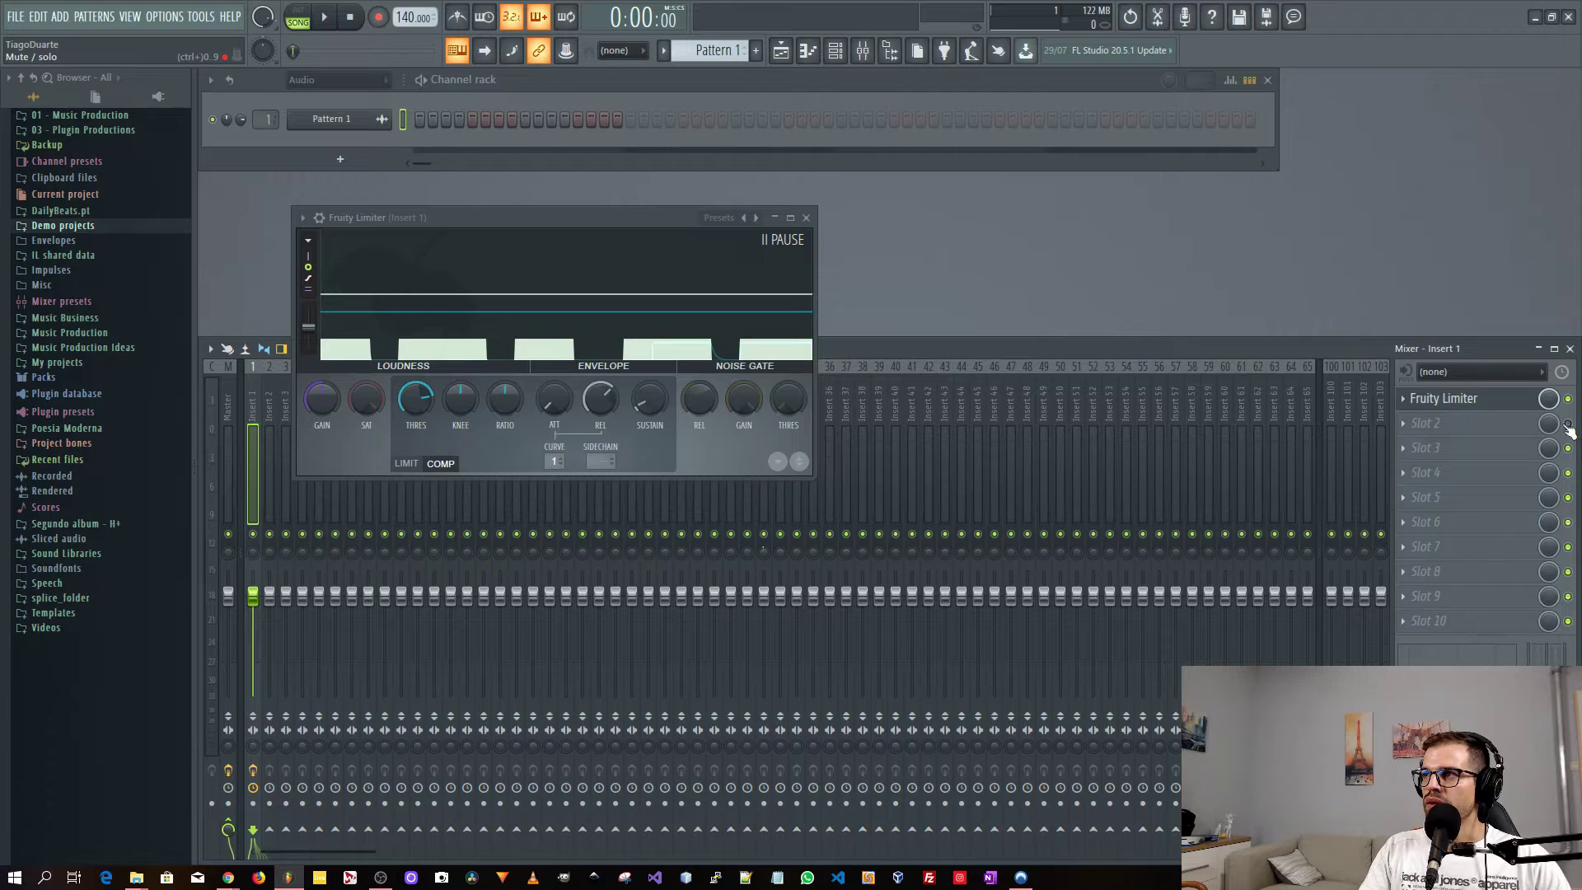
# Play the song while lowering the Fruity Limiter's compressor threshold, stop playback, and fine-tune the threshold.
pyautogui.press('space')
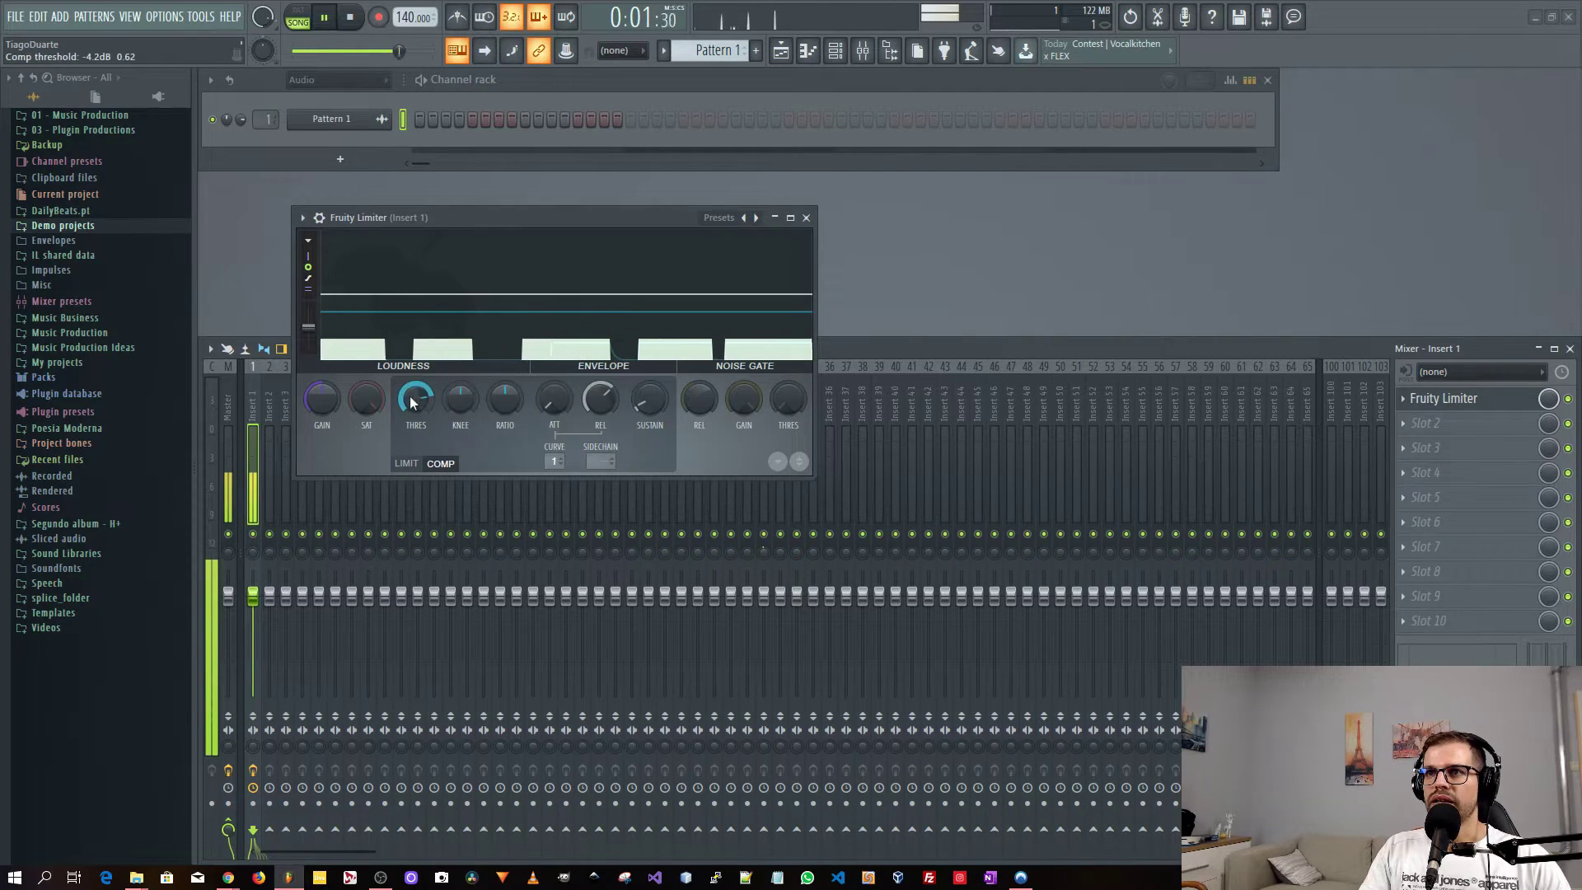
pyautogui.moveTo(412, 401)
pyautogui.mouseDown()
pyautogui.moveTo(412, 430)
pyautogui.moveTo(412, 401)
pyautogui.mouseUp()
pyautogui.press('space')
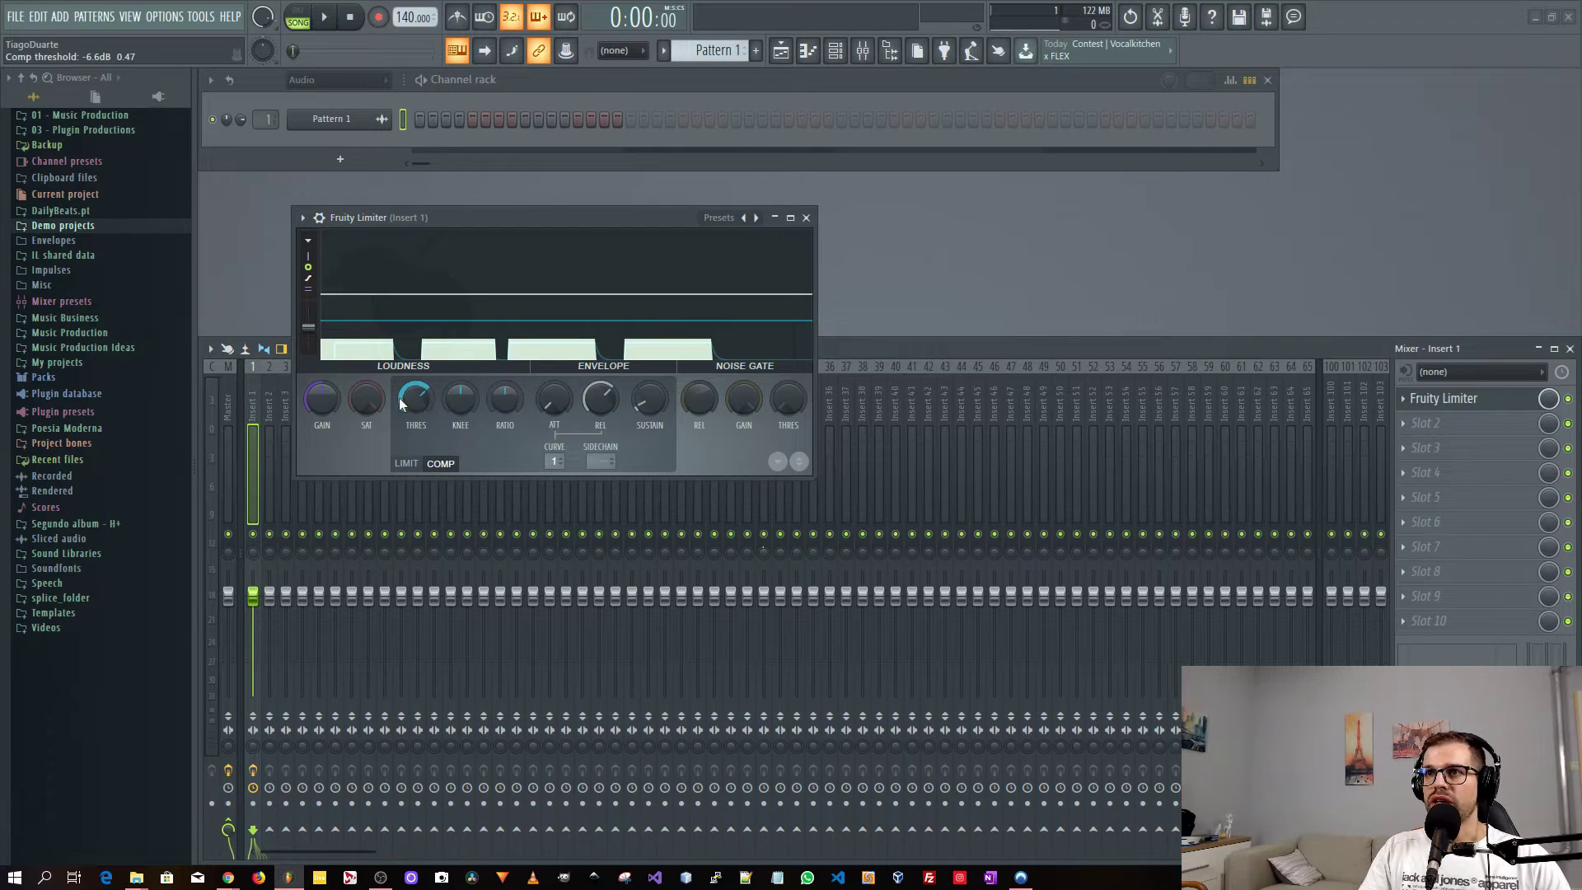
pyautogui.moveTo(415, 397); pyautogui.dragTo(417, 402)
# Raise the Fruity Limiter's compressor ratio while the song plays, and stop playback.
pyautogui.press('space')
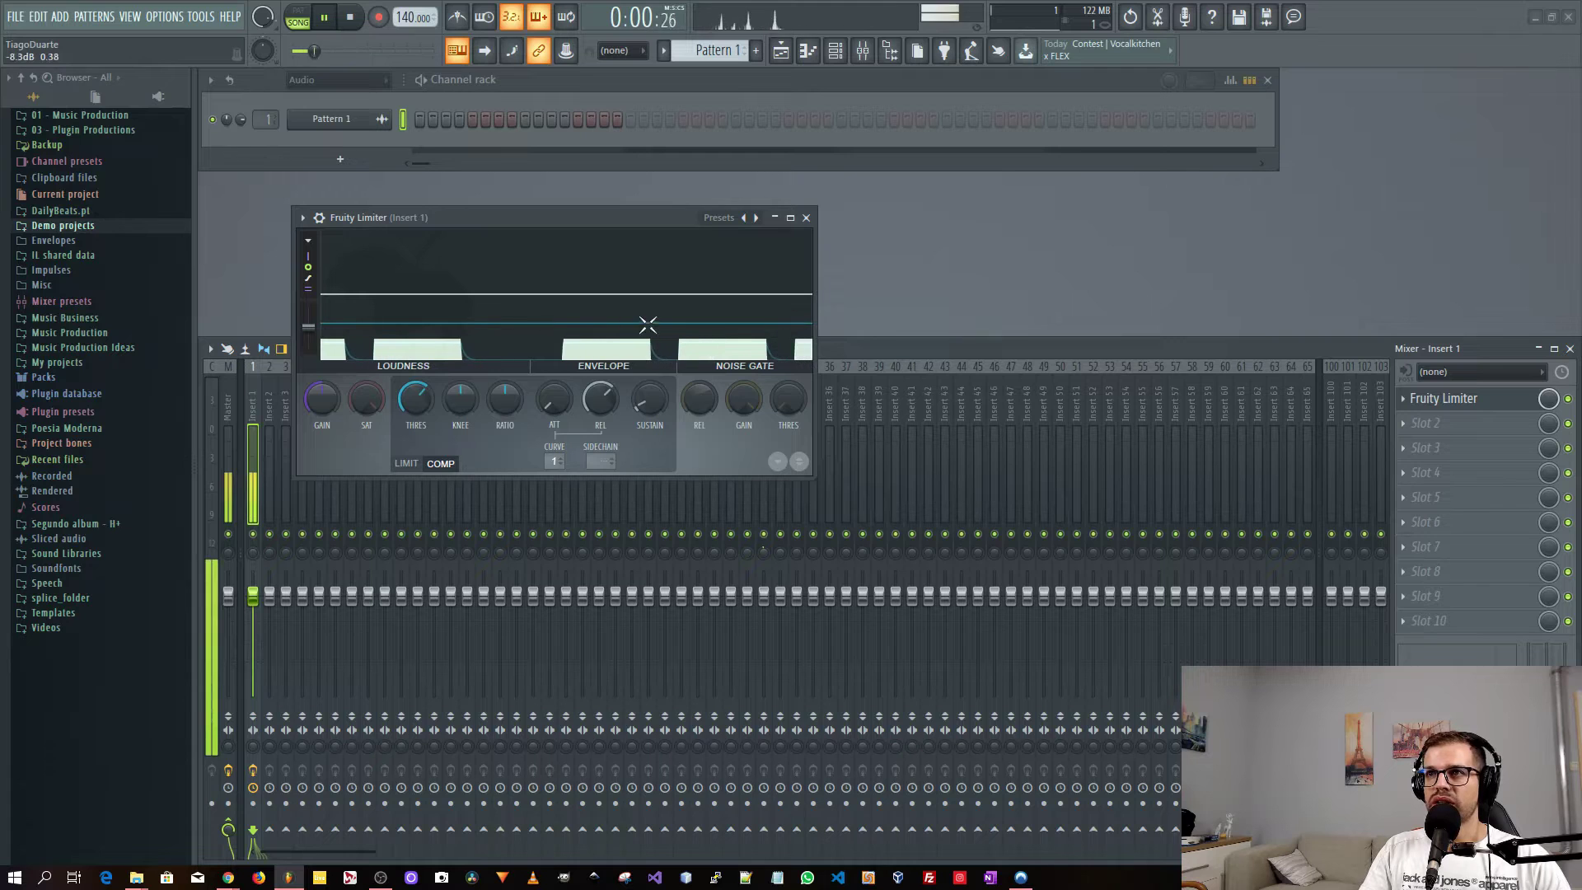
pyautogui.moveTo(510, 412)
pyautogui.mouseDown()
pyautogui.moveTo(511, 394)
pyautogui.moveTo(511, 412)
pyautogui.mouseUp()
pyautogui.press('space')
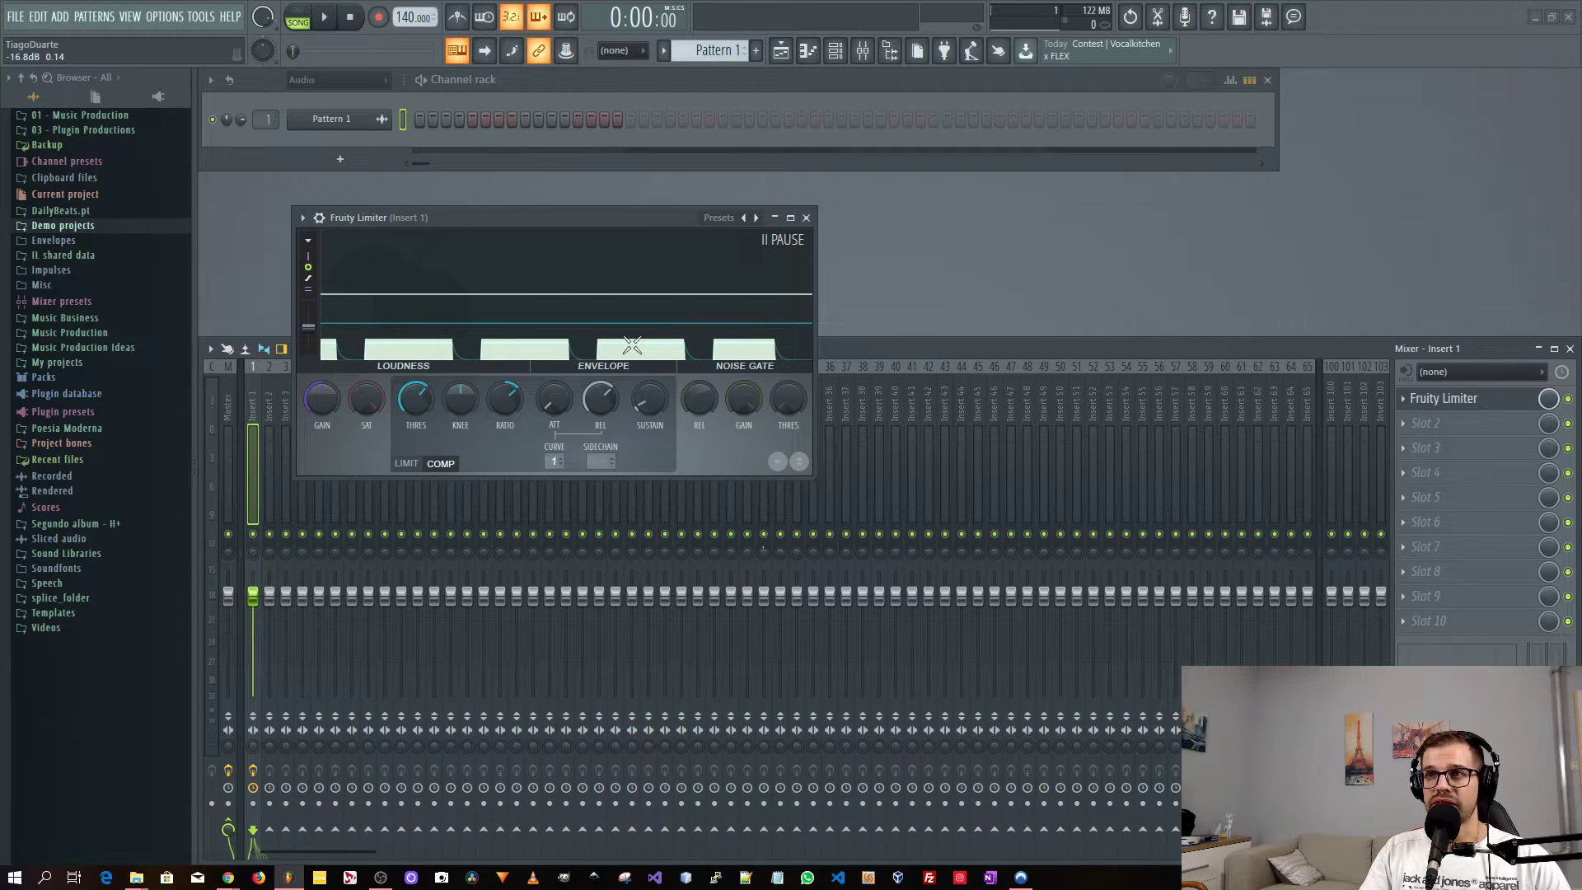
# Lower the compressor threshold well below the tone's peaks during playback until gain reduction occurs, and stop the song.
pyautogui.press('space')
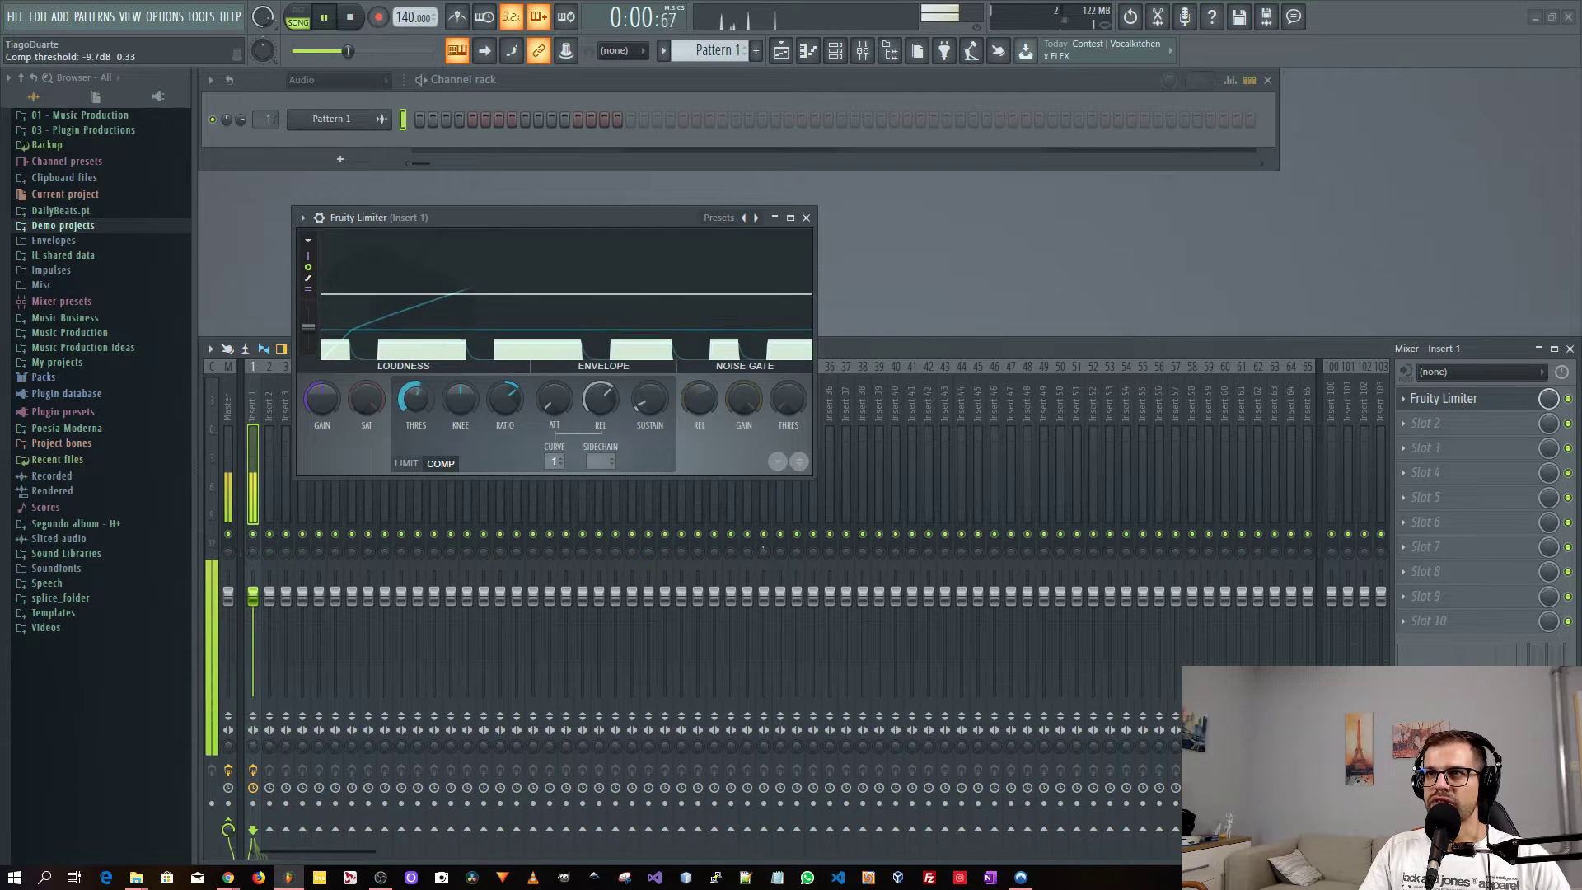
pyautogui.moveTo(415, 399); pyautogui.dragTo(415, 462)
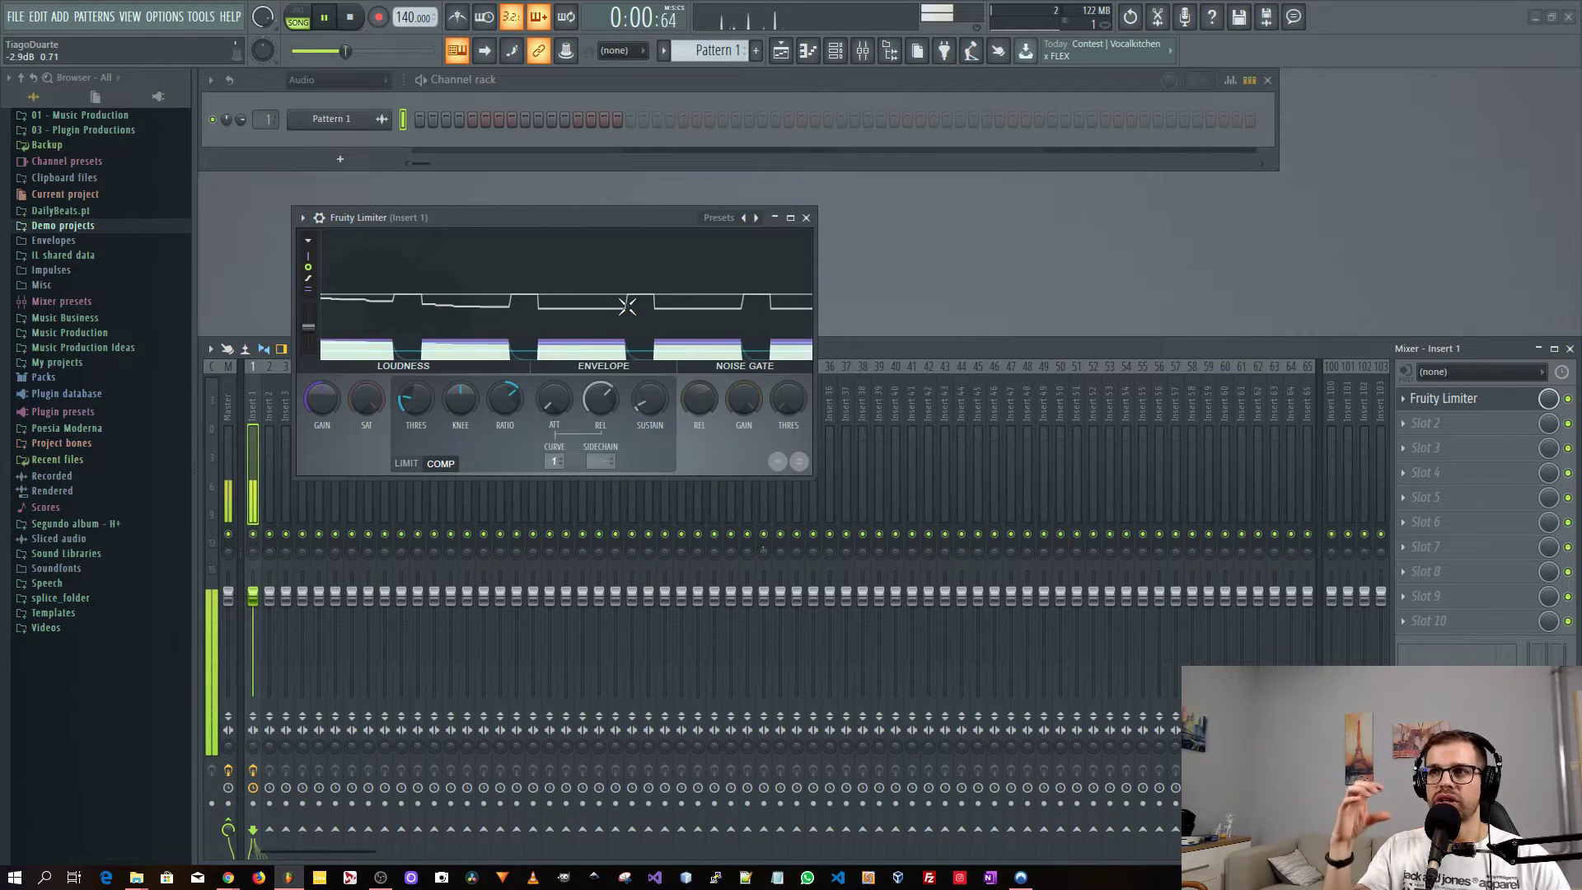
pyautogui.press('space')
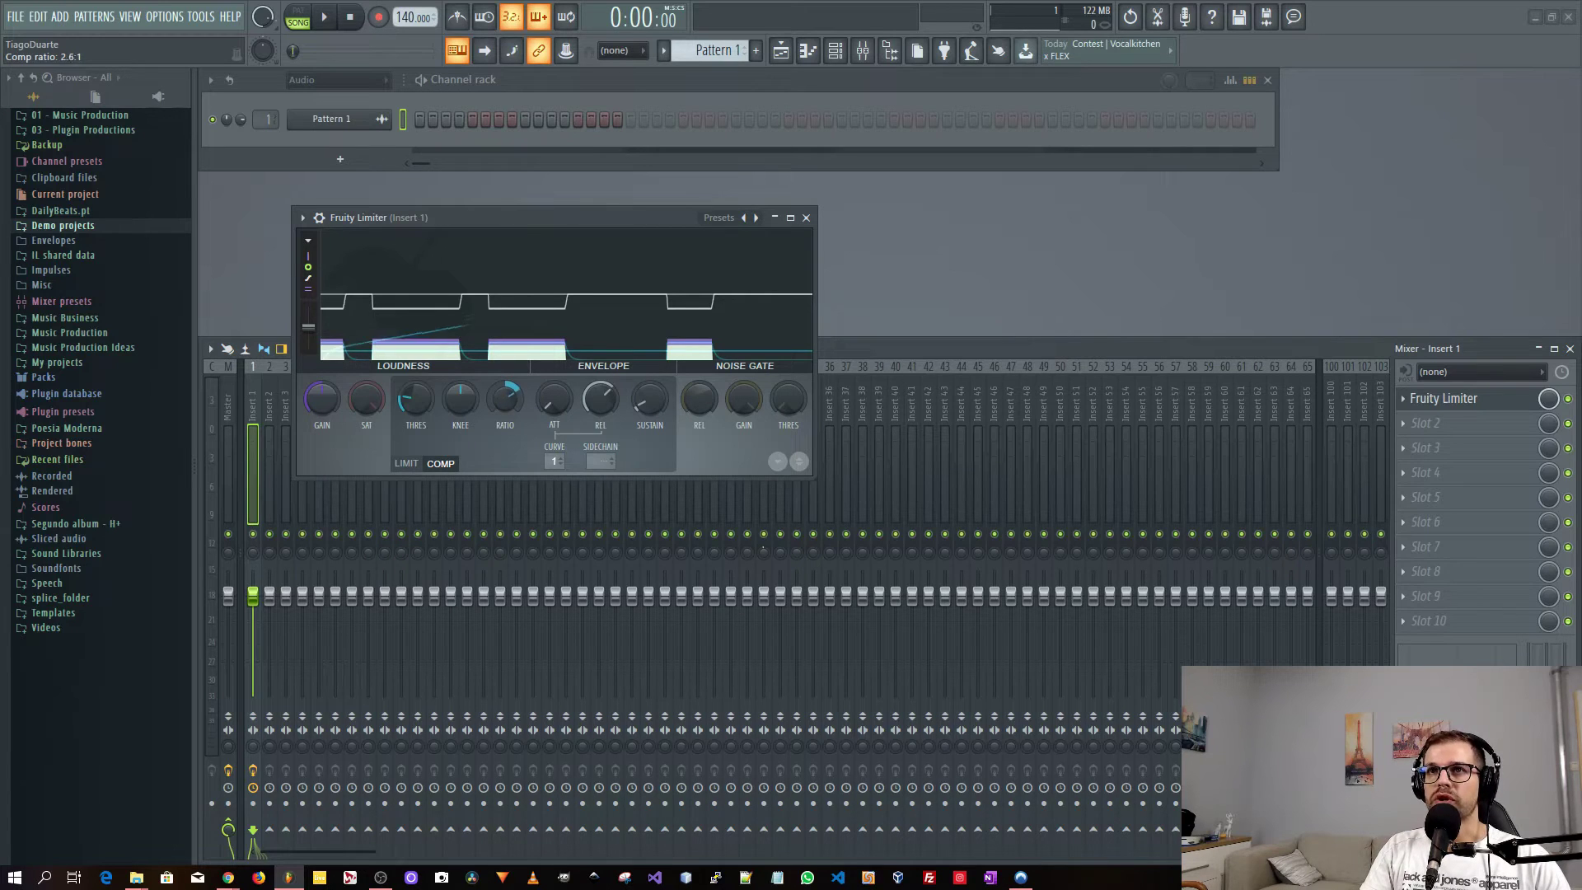
# Play the song and freeze the Fruity Limiter's display to examine the gain reduction on the tone.
pyautogui.press('space')
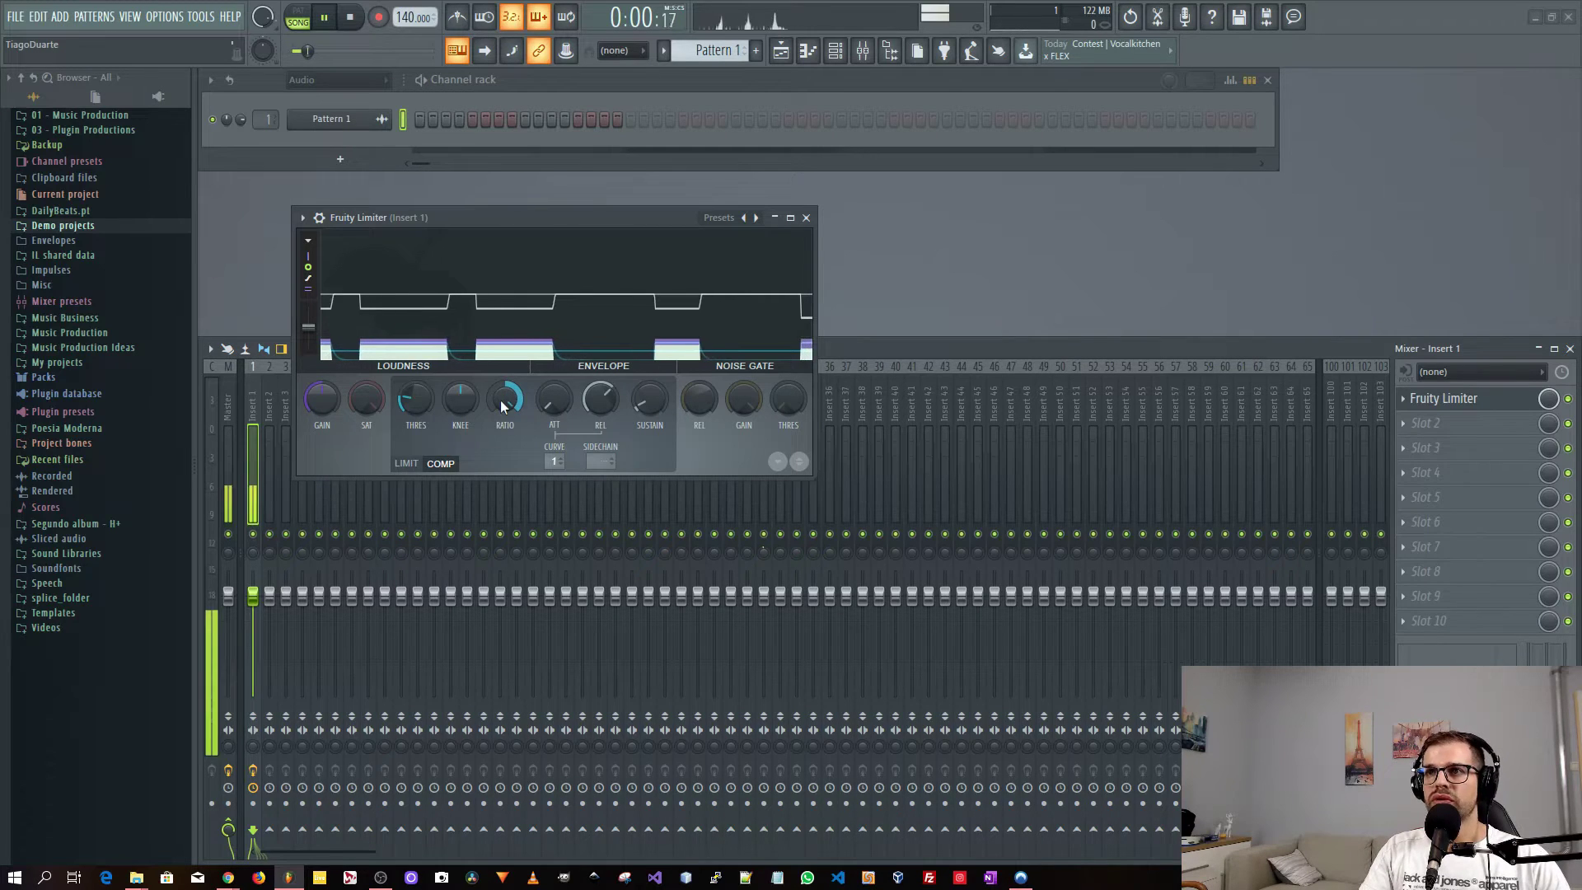
pyautogui.click(730, 350)
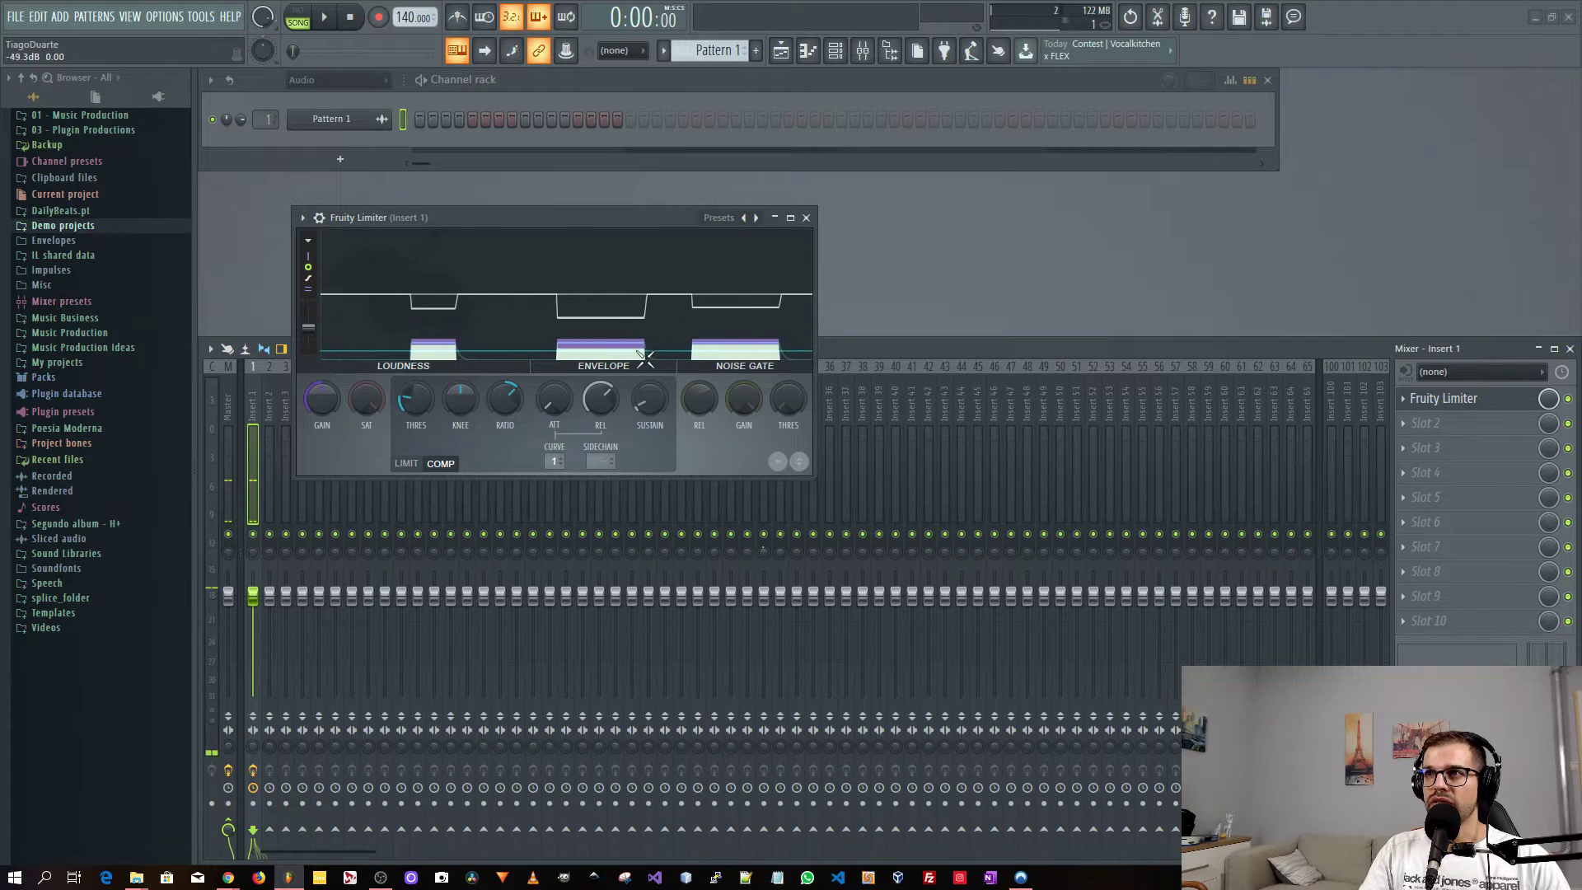
pyautogui.click(616, 343)
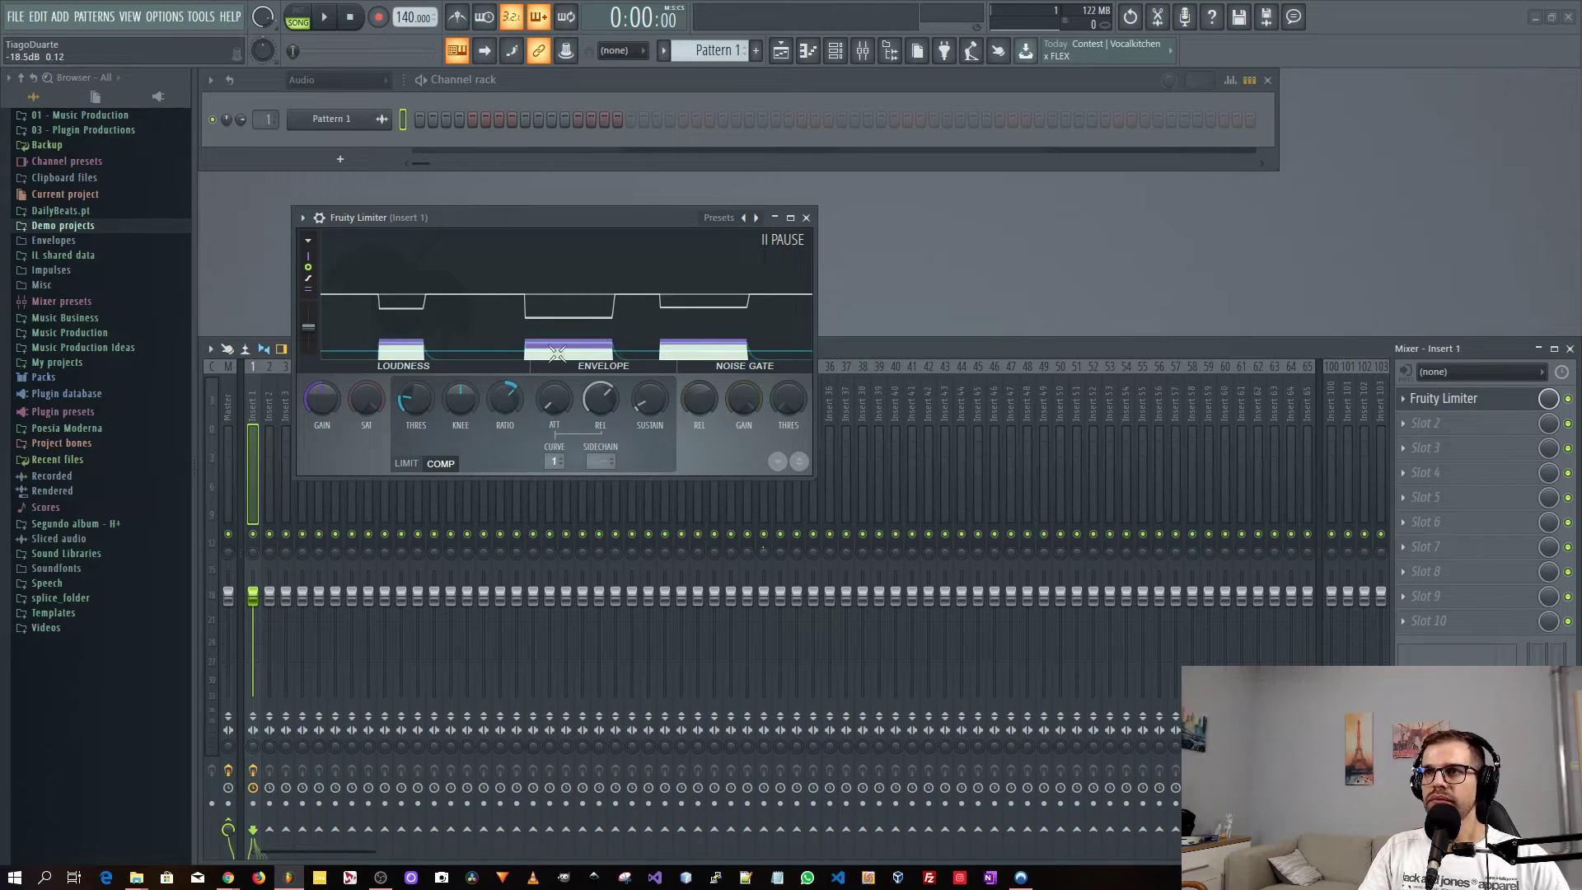
# Try a higher compressor knee while the song plays, stop playback, and return the knee to its default.
pyautogui.press('space')
pyautogui.moveTo(456, 399); pyautogui.dragTo(464, 320)
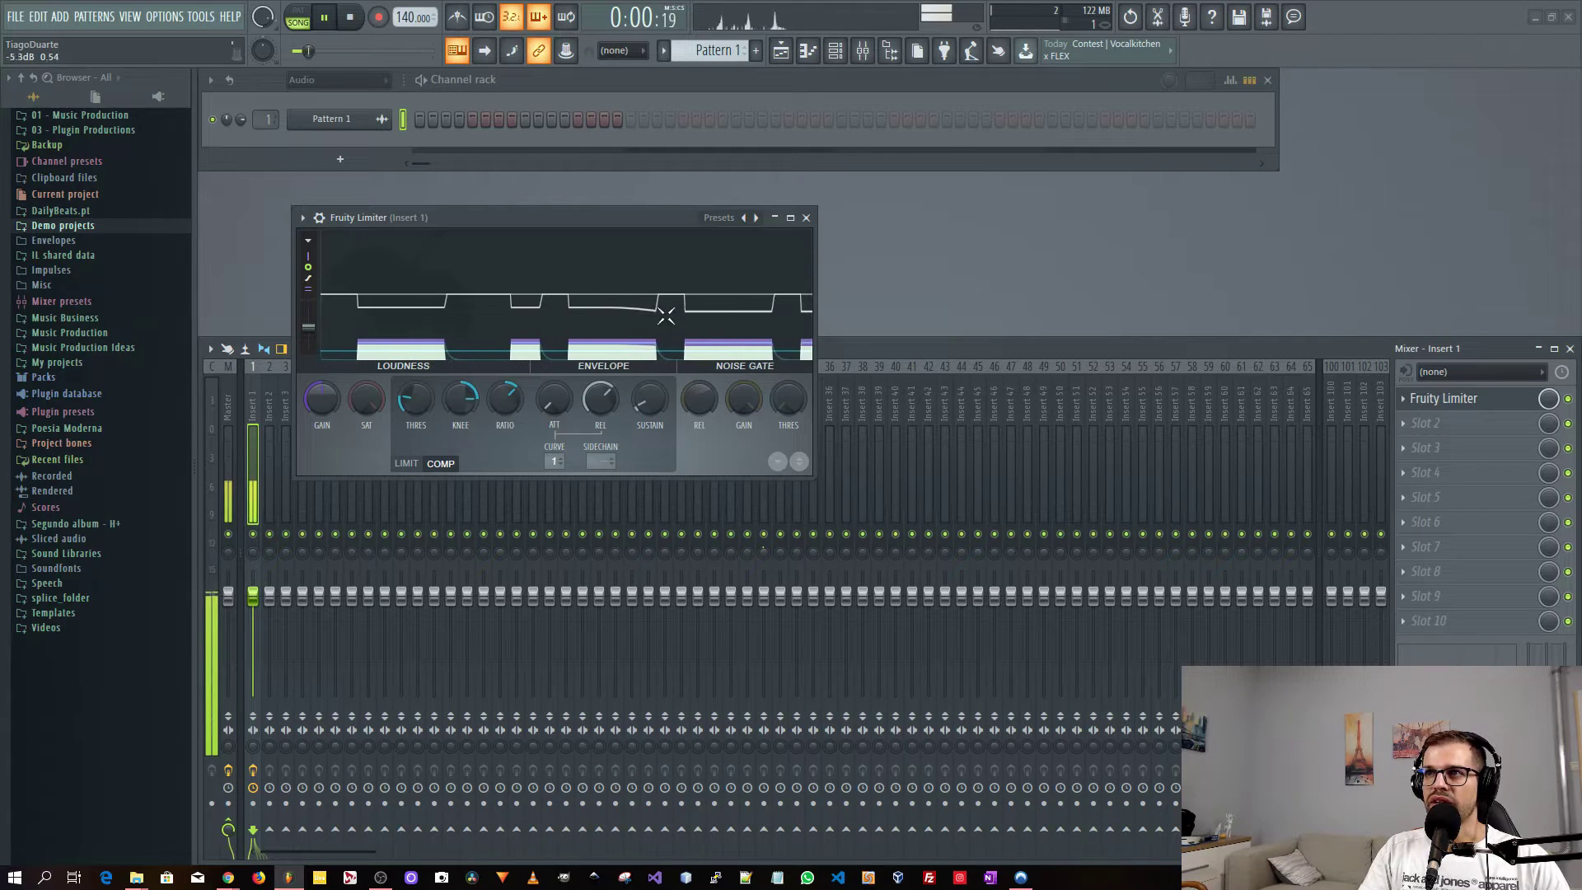
pyautogui.press('space')
pyautogui.moveTo(460, 399); pyautogui.dragTo(461, 461)
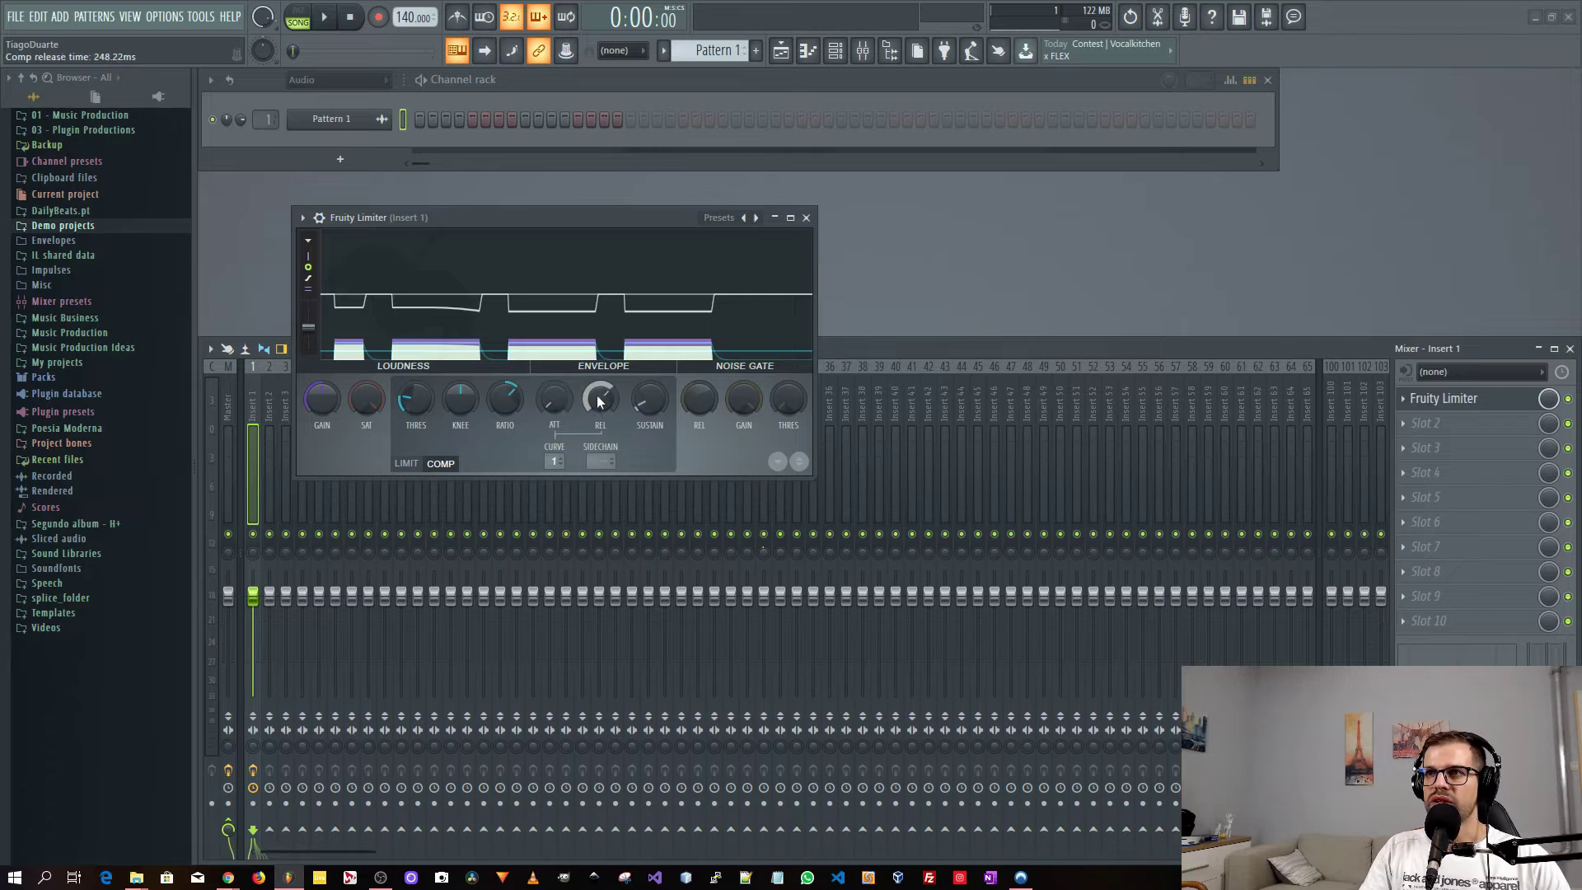
# Adjust the compressor threshold and raise the ratio further while the song plays, and stop playback.
pyautogui.press('space')
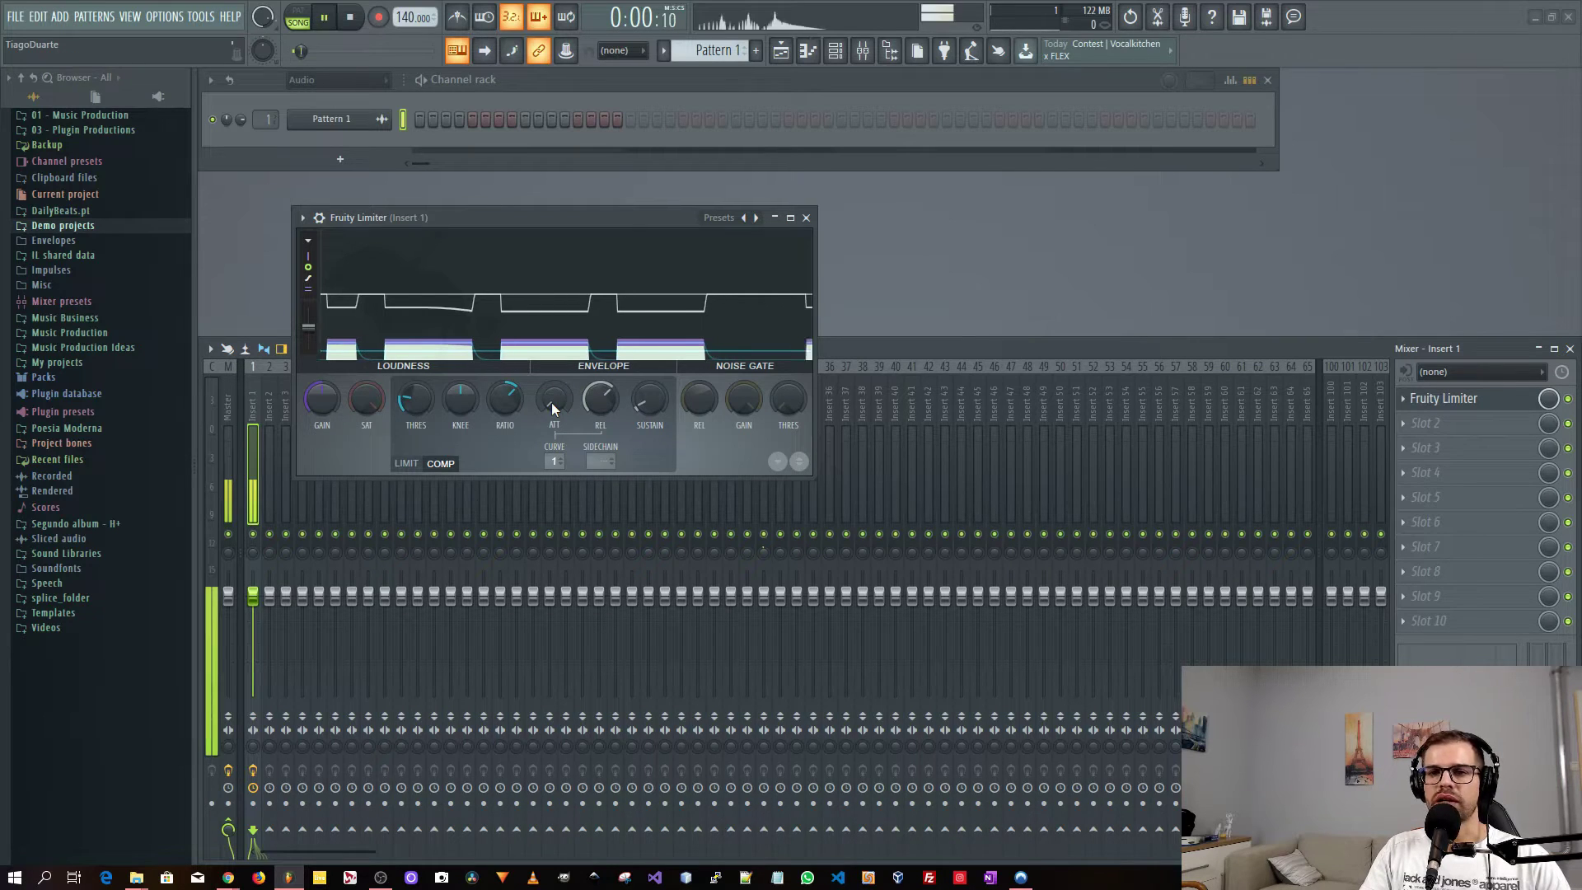
pyautogui.moveTo(412, 399); pyautogui.dragTo(412, 401)
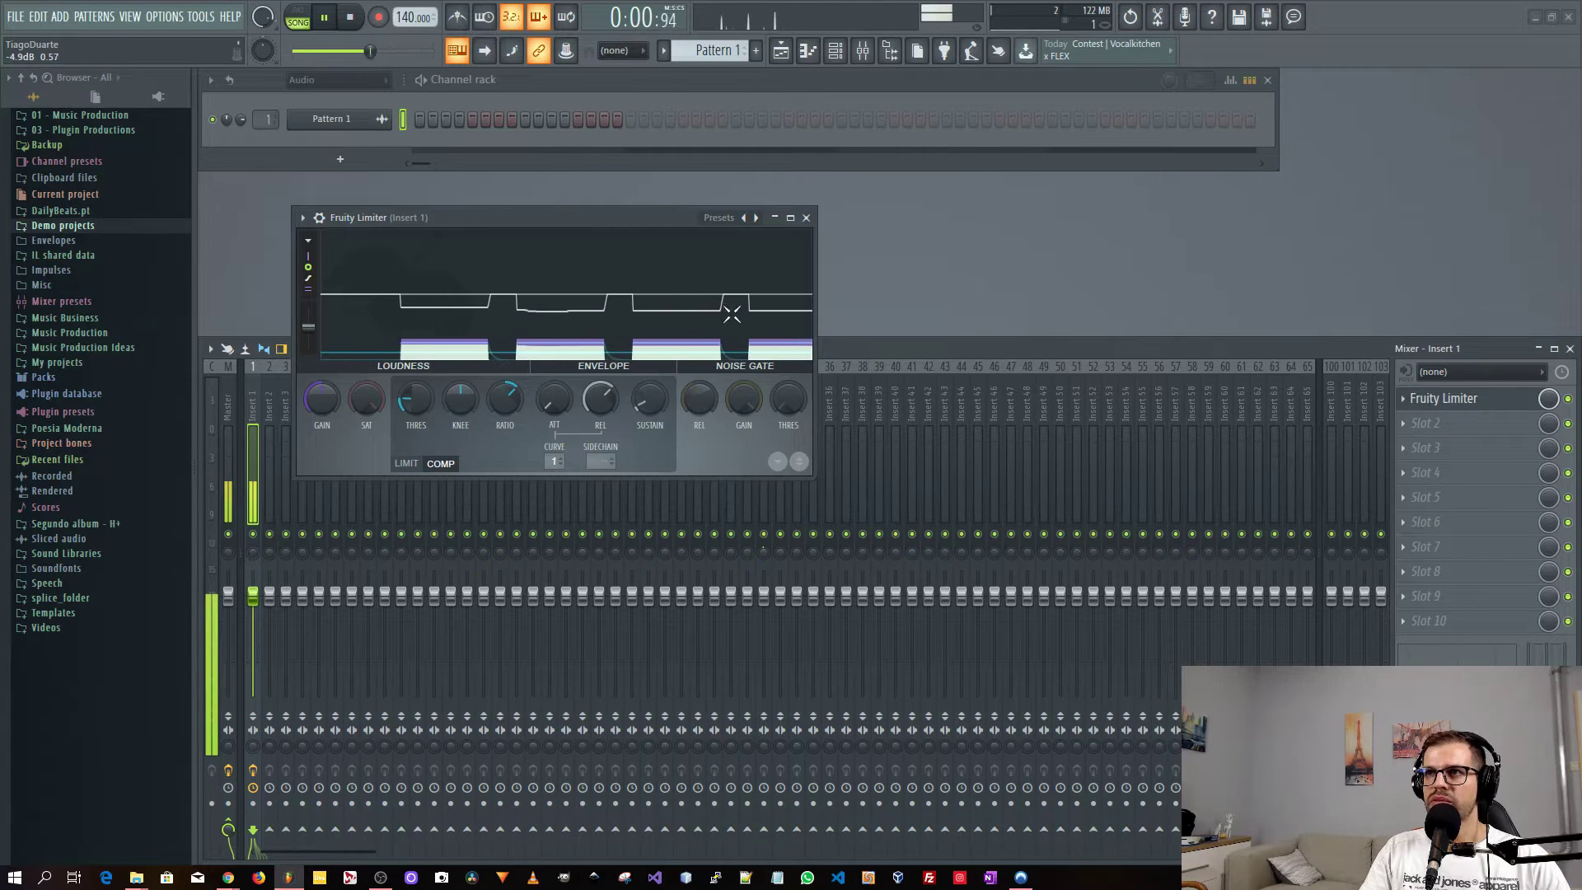
pyautogui.moveTo(502, 407); pyautogui.dragTo(409, 407)
pyautogui.press('space')
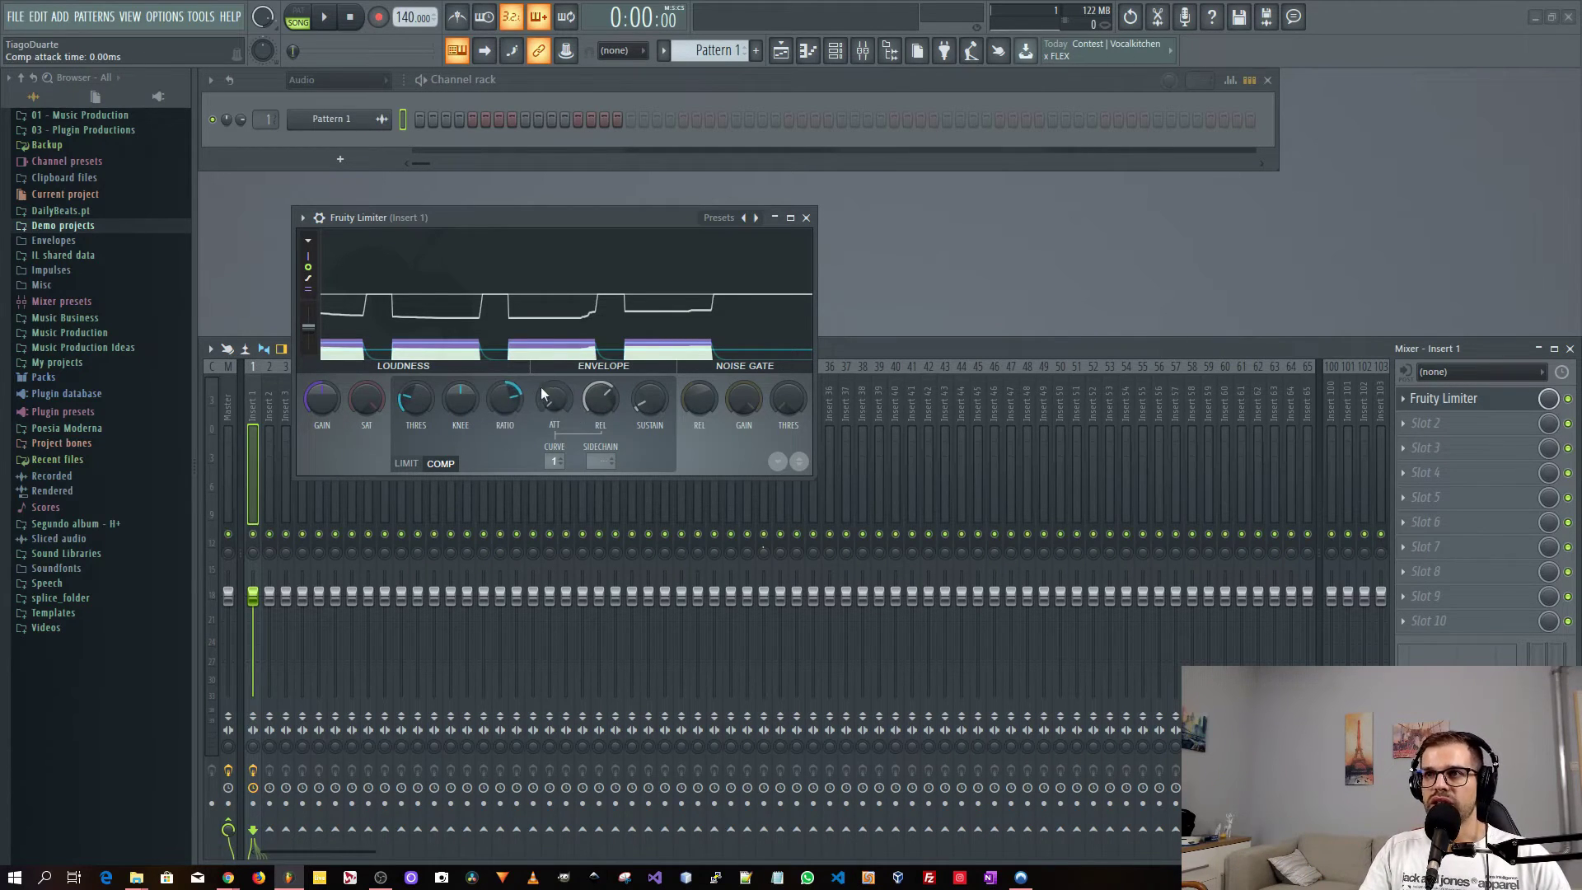
# Increase the compressor's attack time while the song plays, and stop playback.
pyautogui.press('space')
pyautogui.moveTo(552, 402); pyautogui.dragTo(552, 356)
pyautogui.press('space')
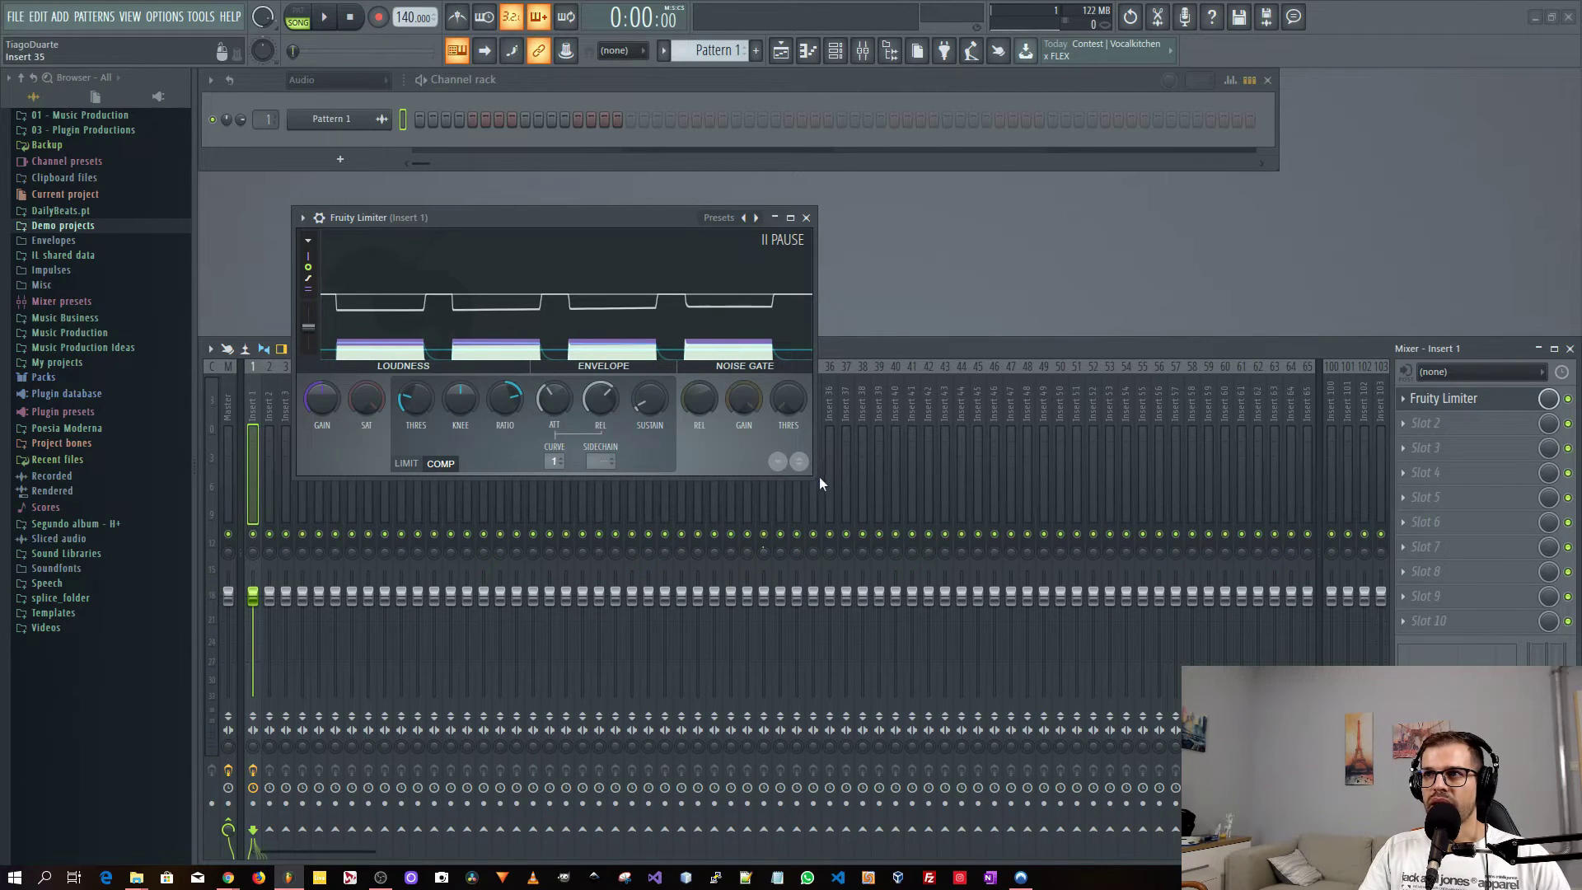
# Enlarge the Fruity Limiter window and play the song briefly to examine the compressed waveform and gain-reduction curve.
pyautogui.moveTo(815, 477); pyautogui.dragTo(1341, 745)
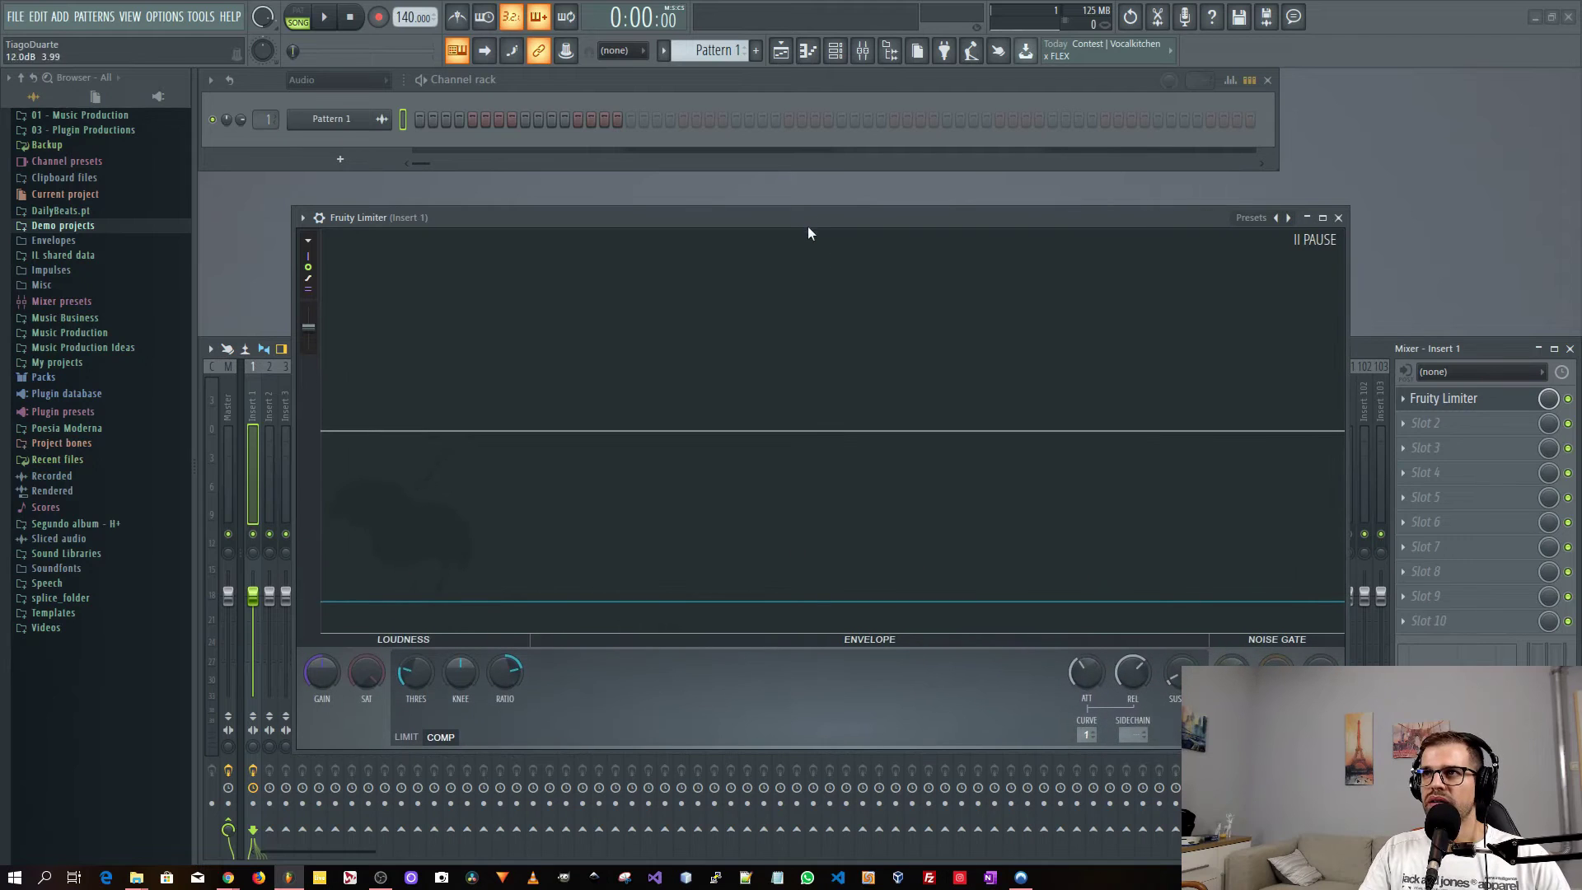
pyautogui.moveTo(807, 221); pyautogui.dragTo(597, 68)
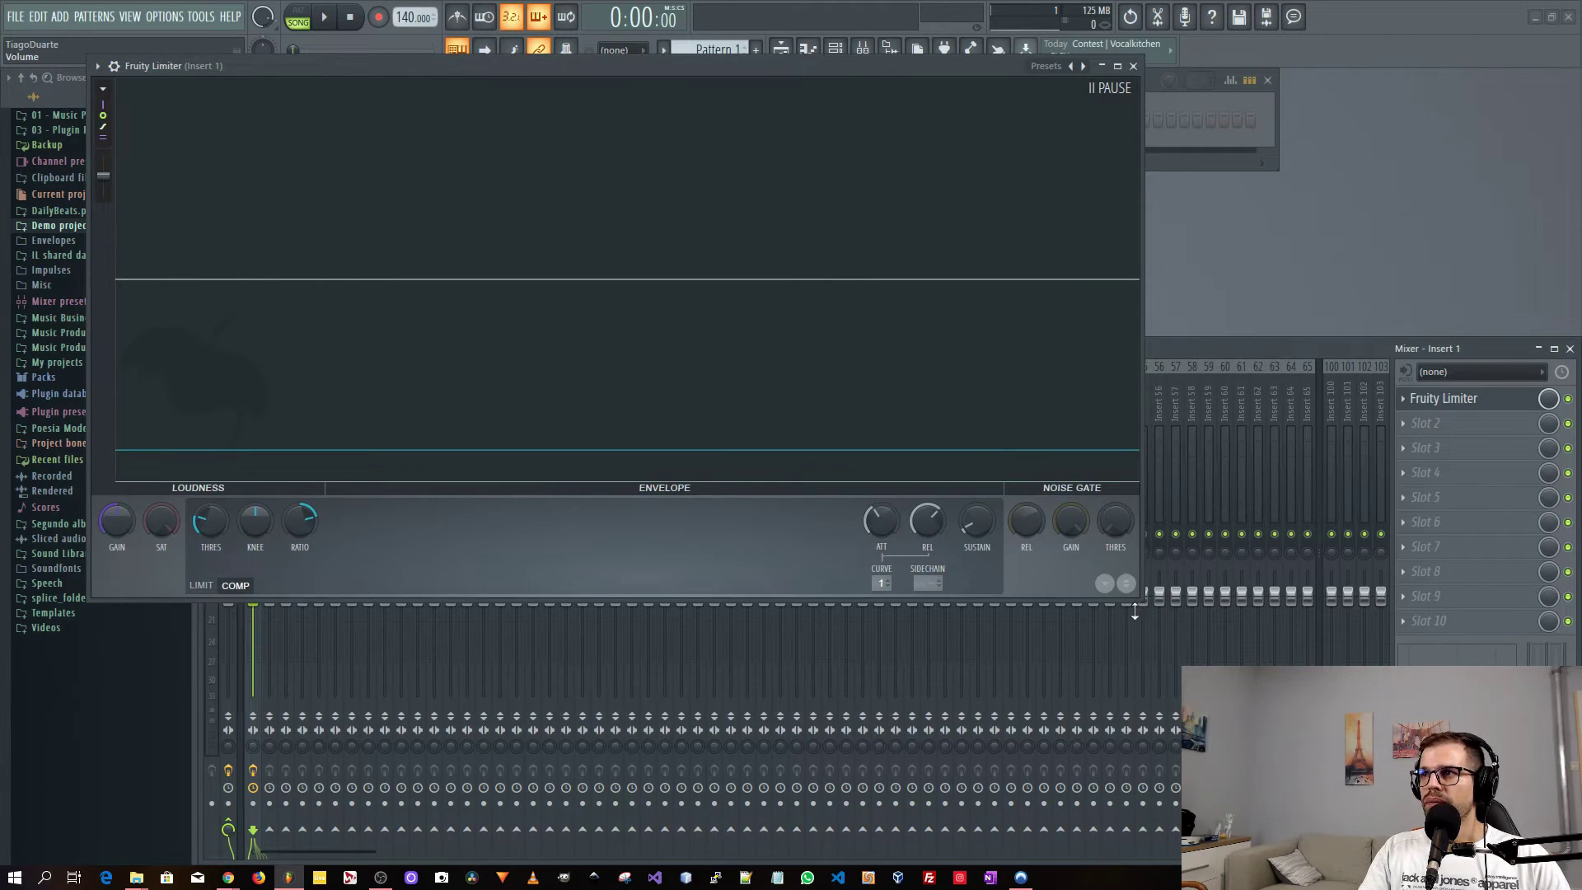
pyautogui.moveTo(1142, 599); pyautogui.dragTo(1260, 779)
pyautogui.press('space')
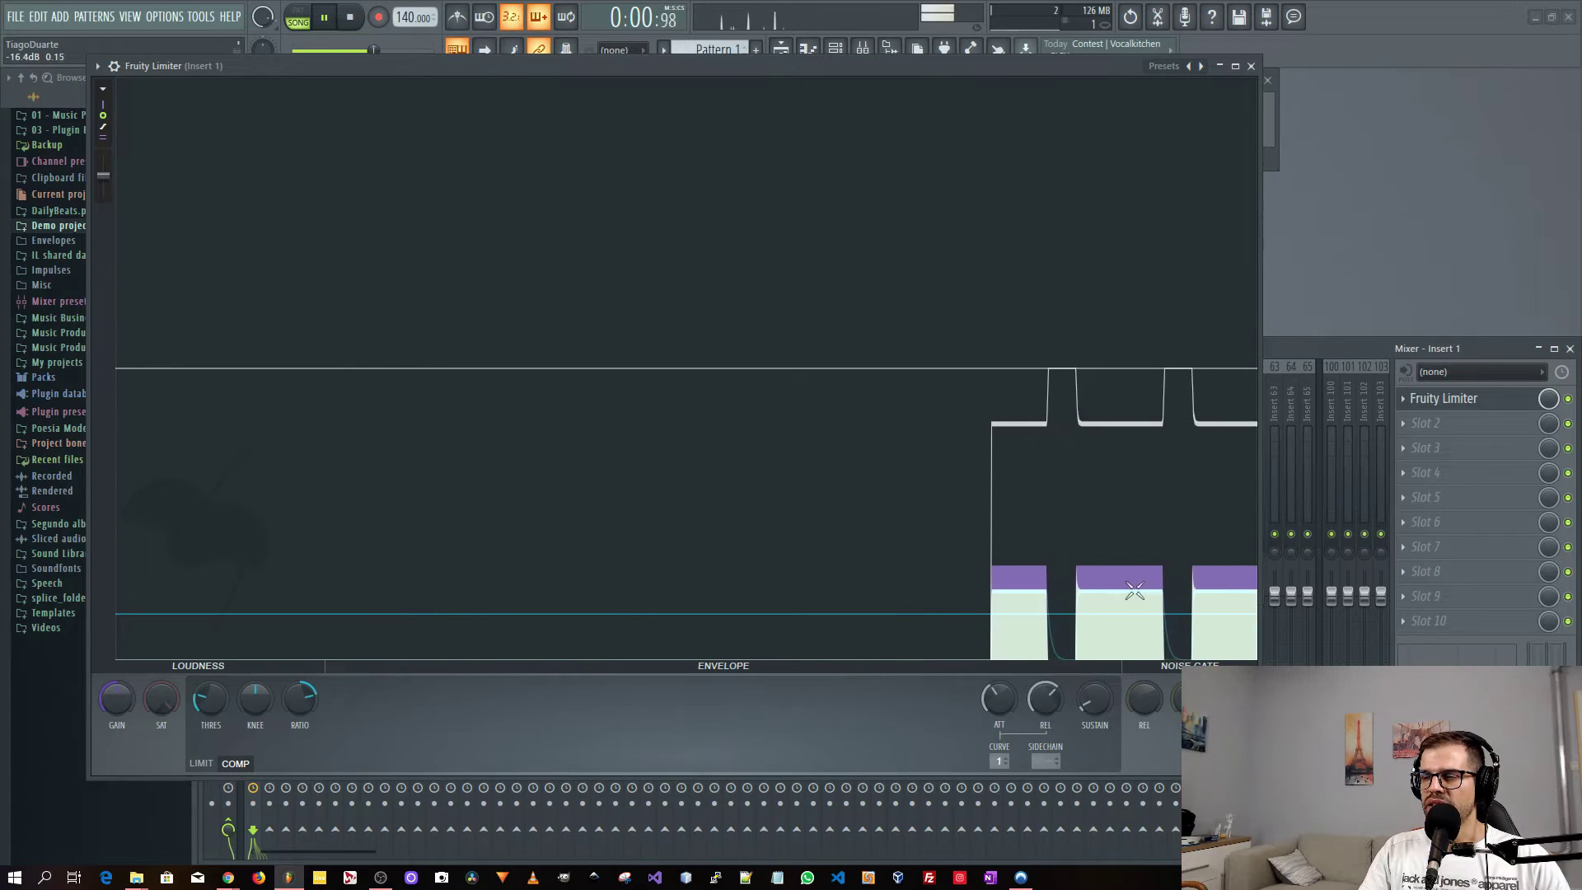
pyautogui.press('space')
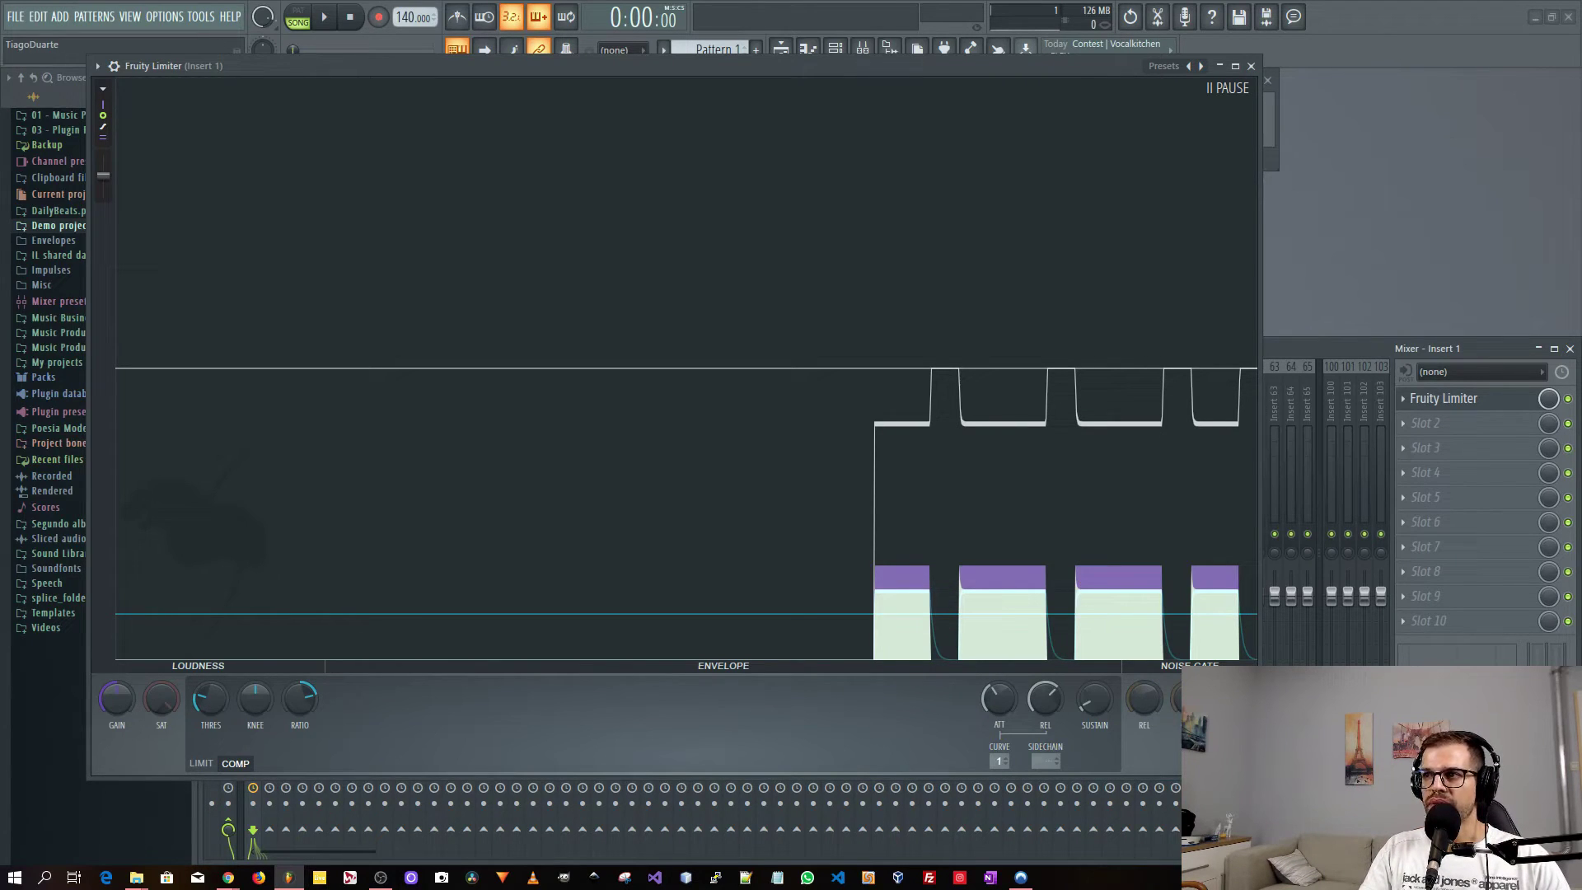
# Close the Fruity Limiter window and set the Channel rack filter to show all channels.
pyautogui.click(1235, 66)
pyautogui.click(957, 66)
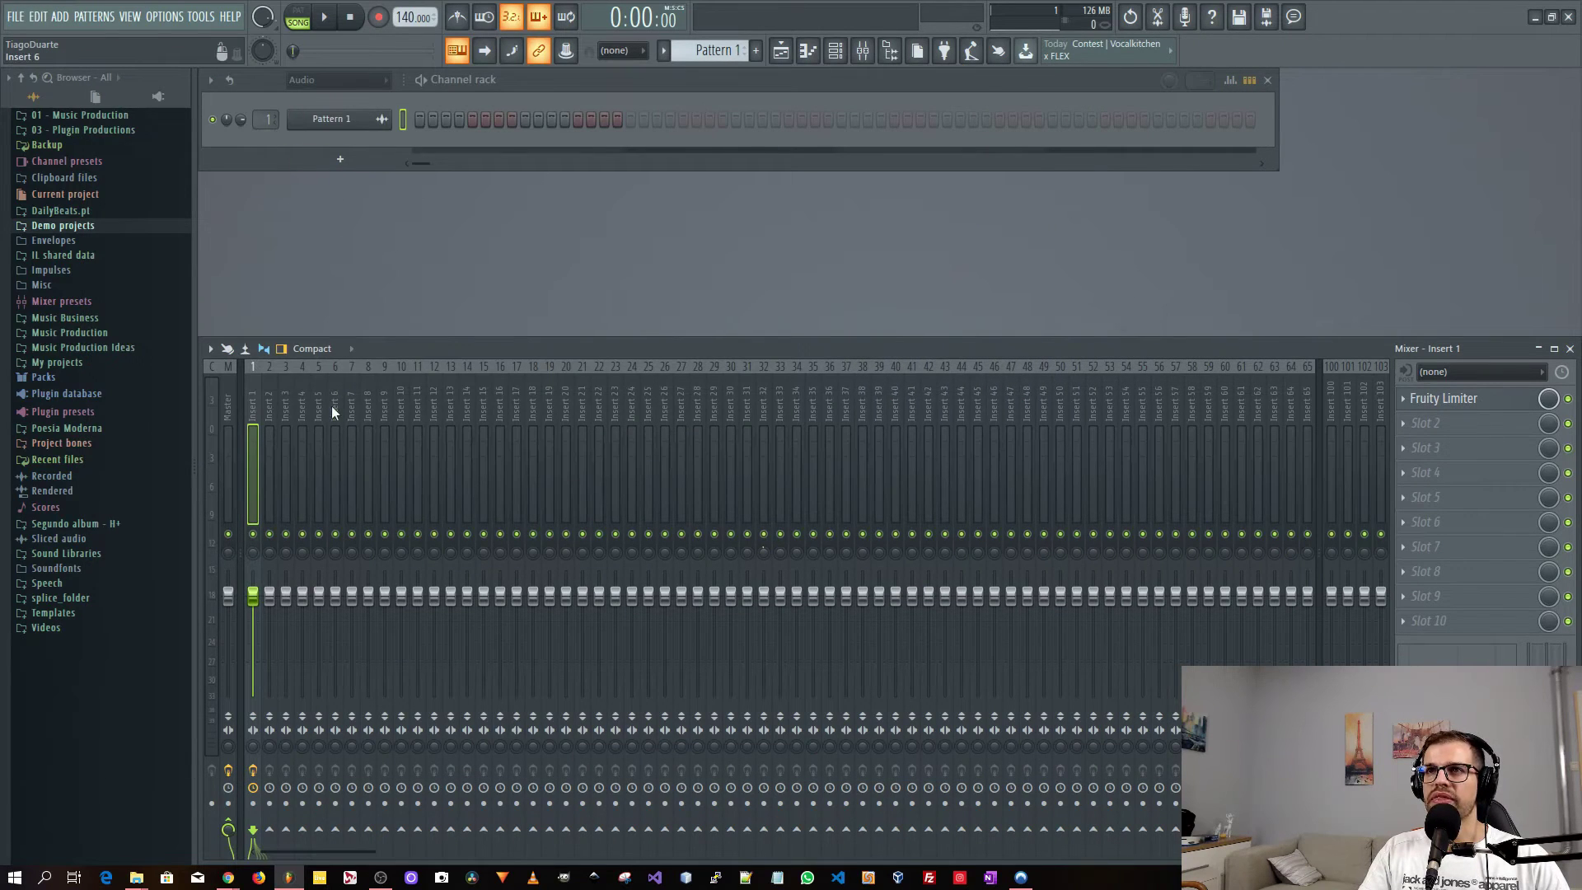
pyautogui.click(334, 80)
pyautogui.click(319, 104)
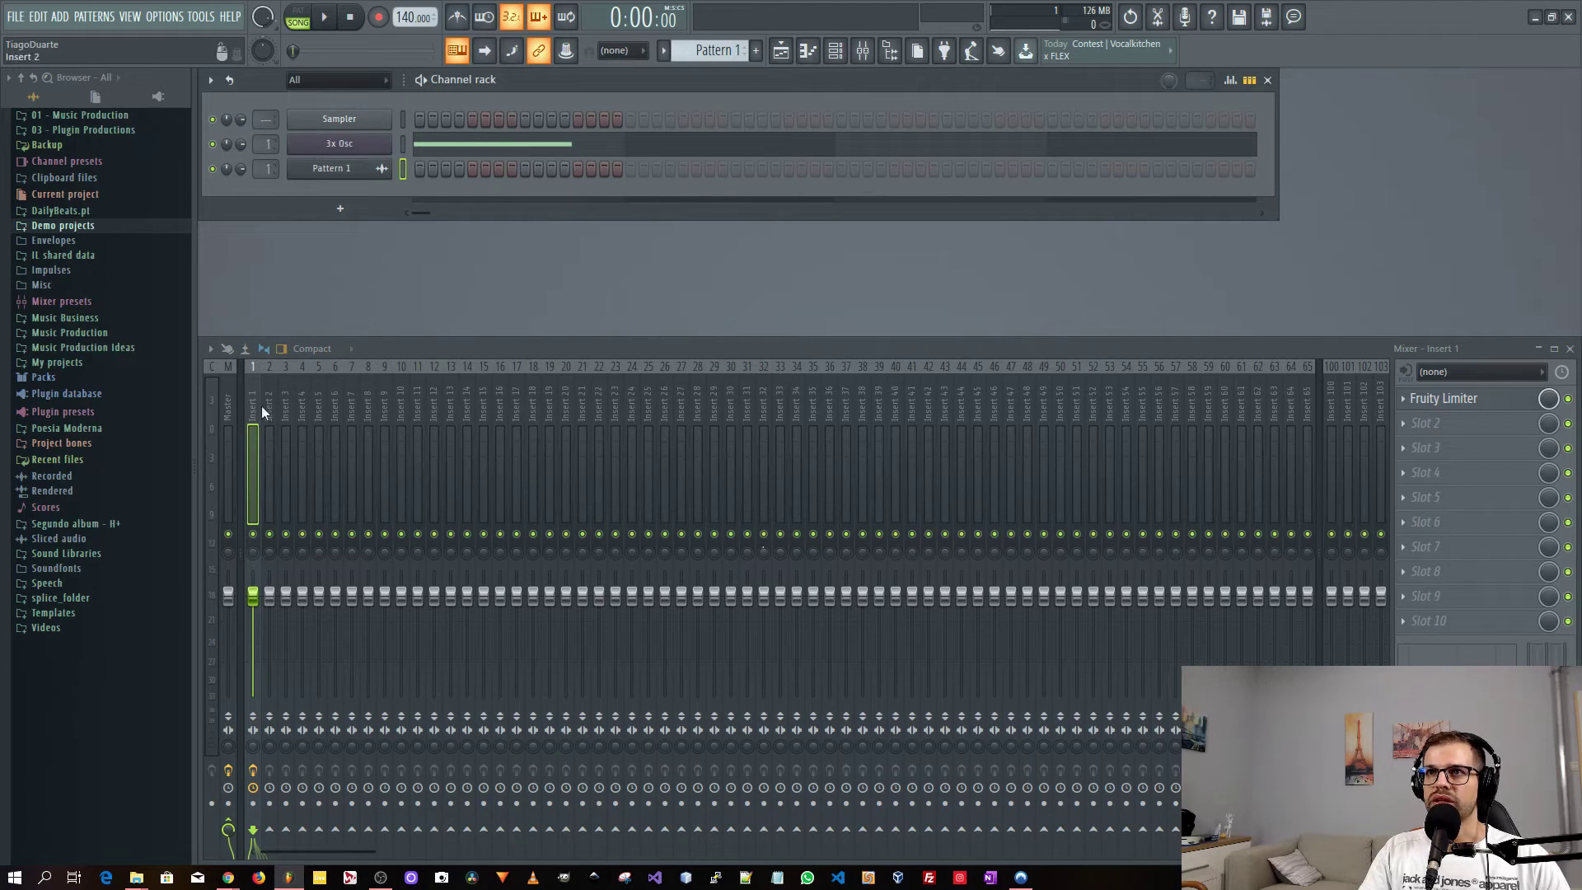
# Quick render Pattern 1 as an audio clip with the compression applied, and open the playlist.
pyautogui.click(663, 52)
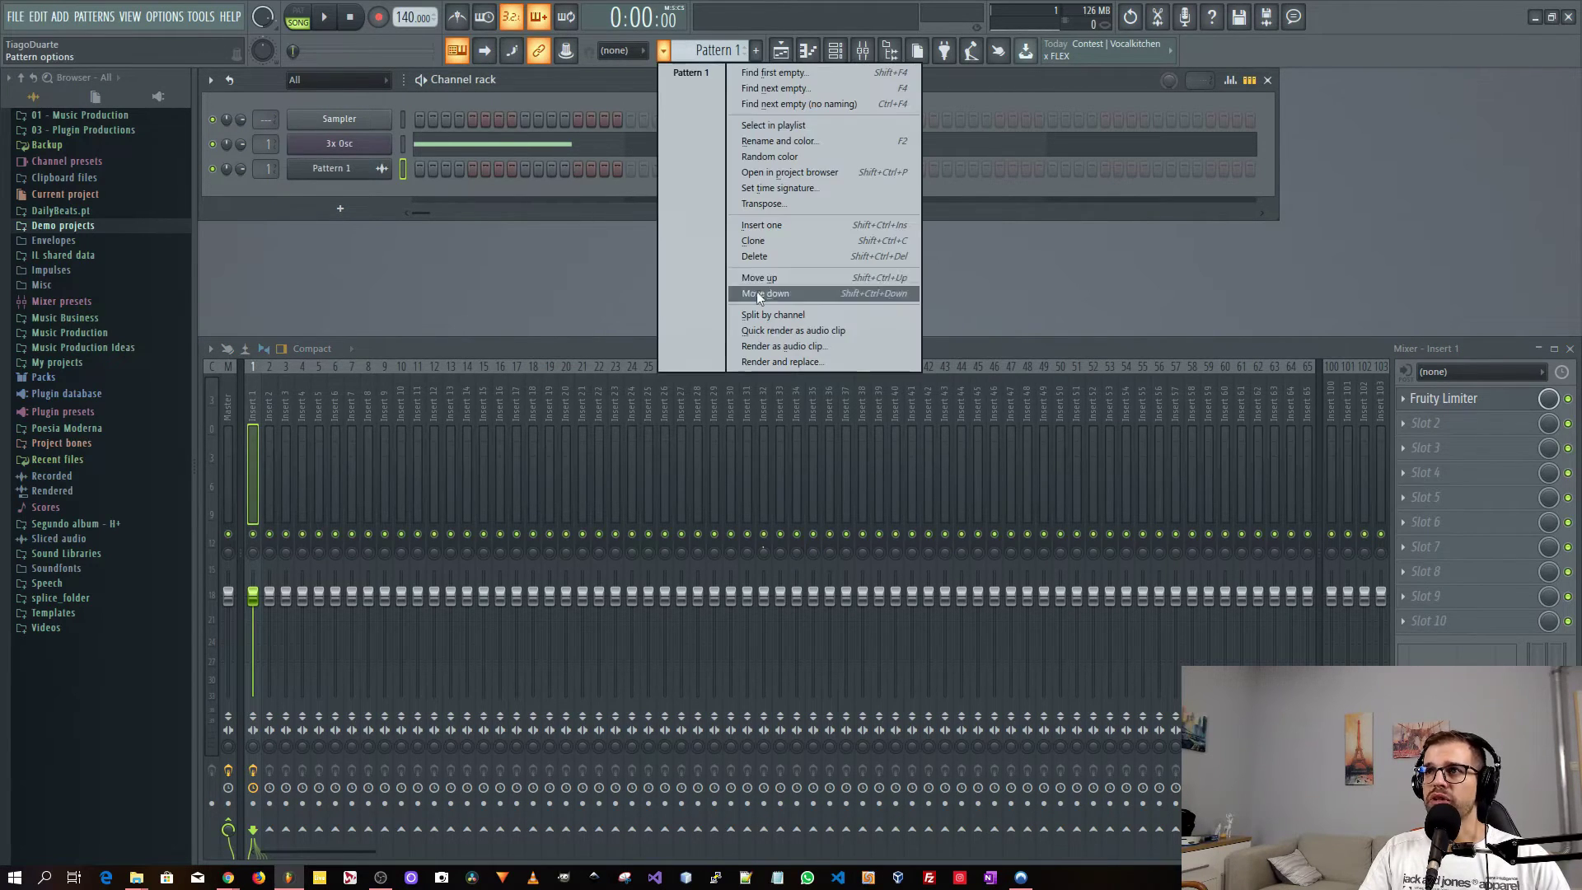
pyautogui.click(783, 331)
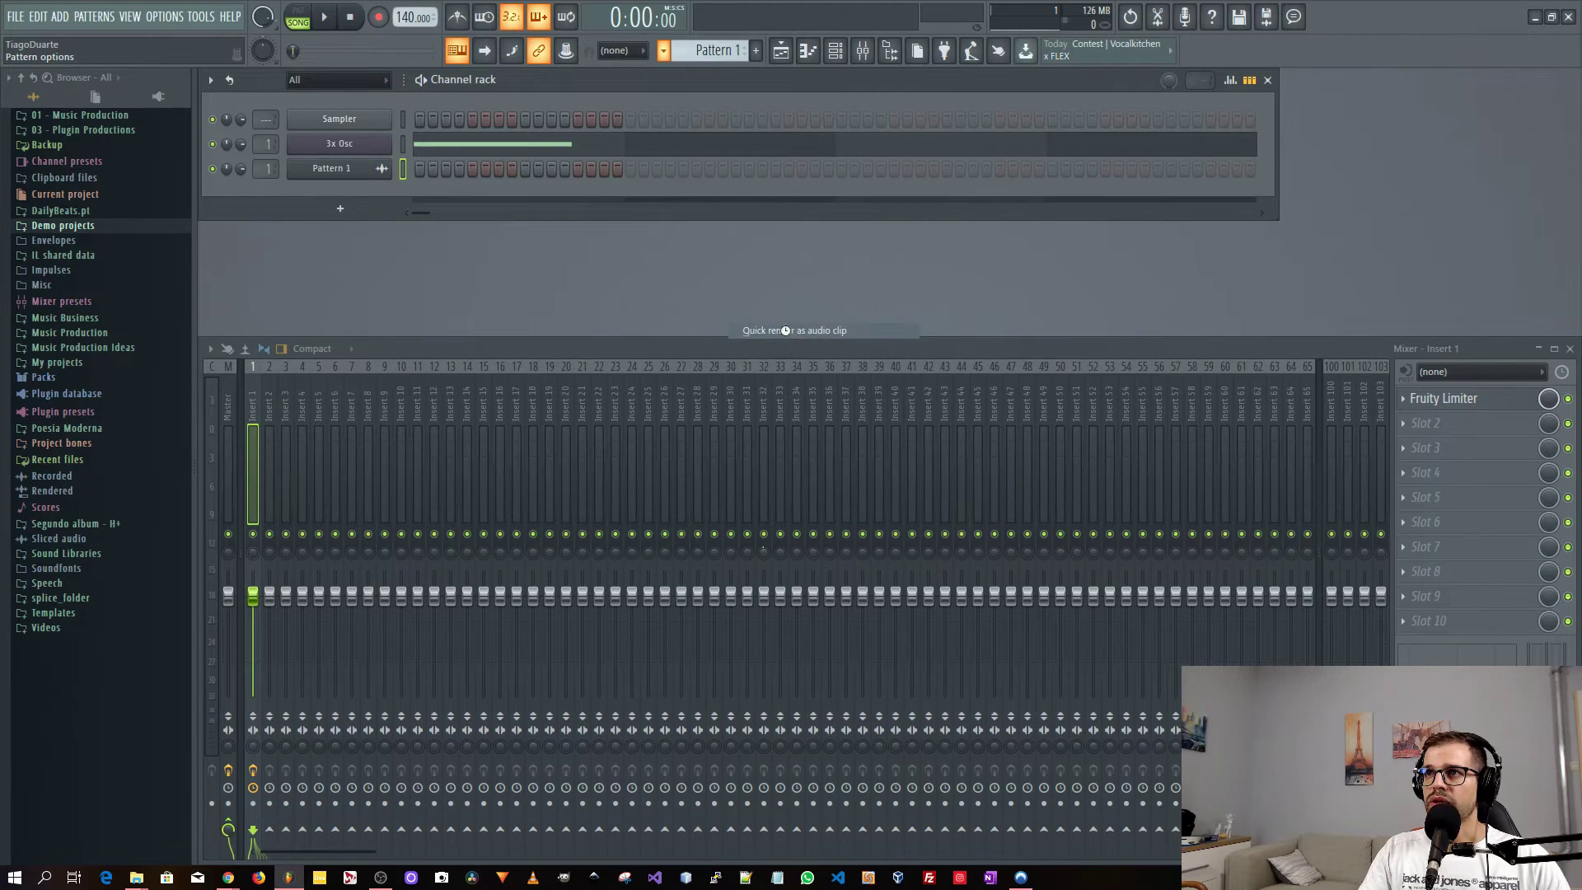
pyautogui.click(782, 50)
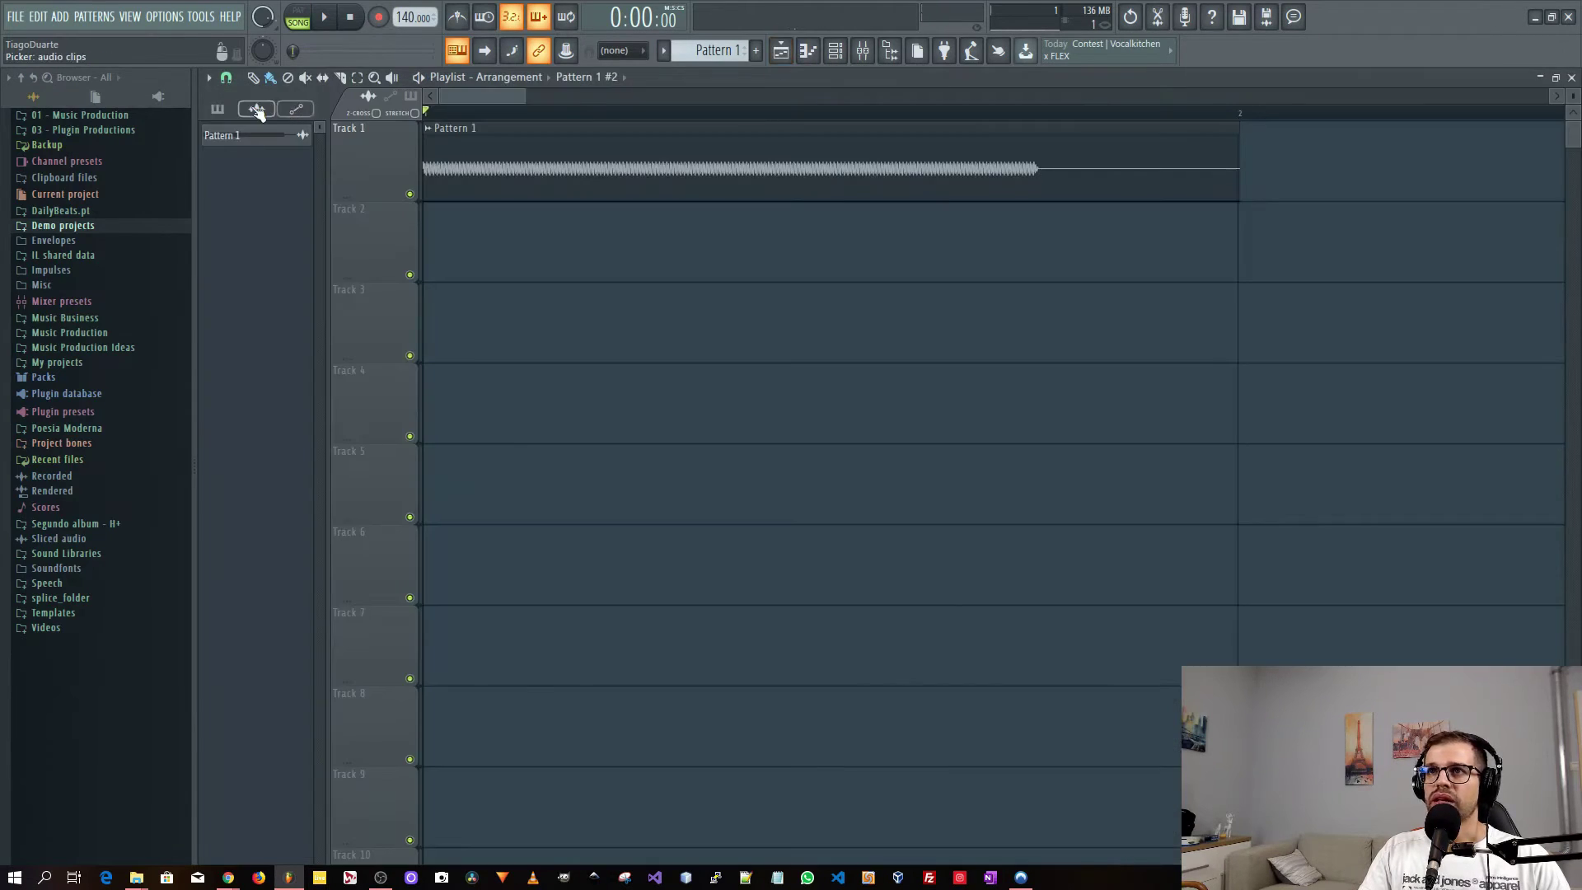
# Place the Pattern 1 #2 audio clip at the start of Track 2, aligned with the clip on Track 1.
pyautogui.moveTo(262, 162); pyautogui.dragTo(511, 280)
pyautogui.scroll(3, 445, 311)
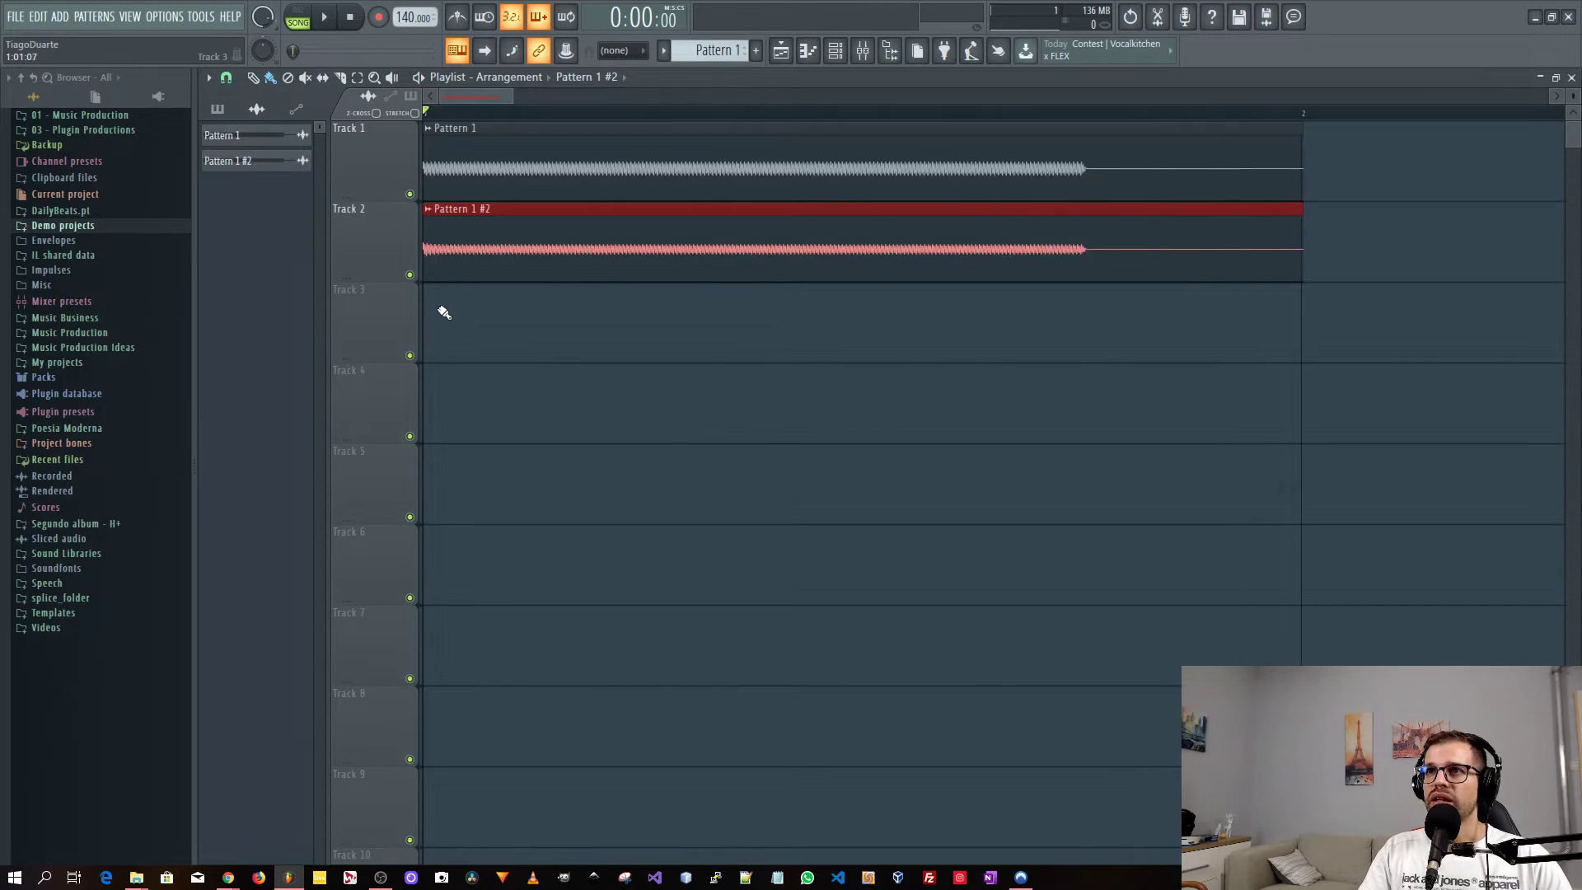
pyautogui.scroll(3, 455, 318)
pyautogui.scroll(2, 468, 326)
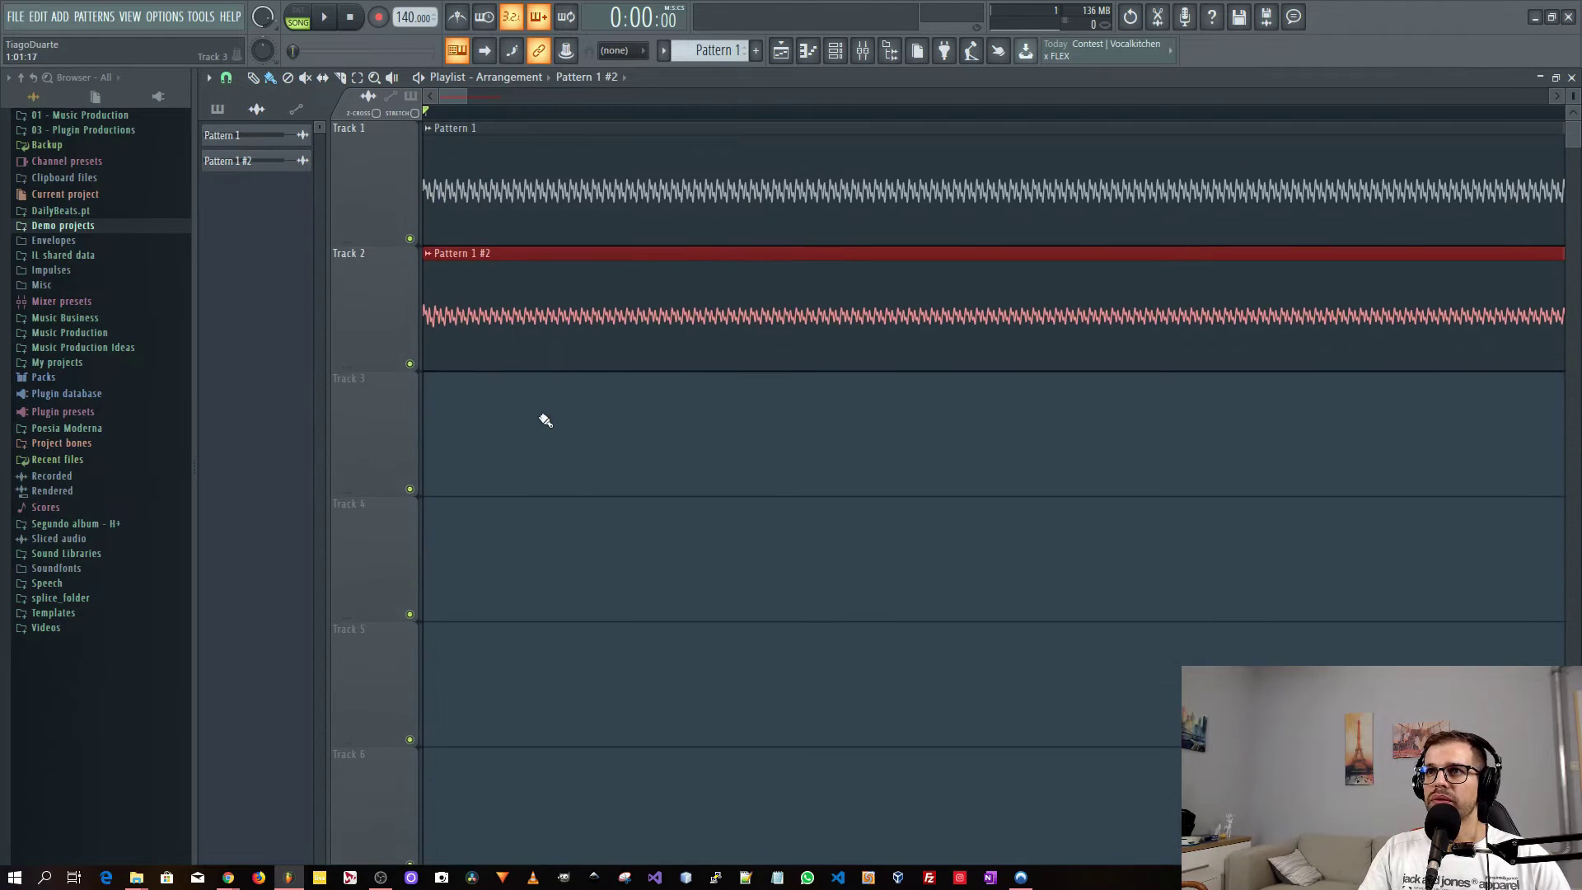
# Normalize the Pattern 1 and Pattern 1 #2 audio clips and compare their waveforms in the playlist.
pyautogui.doubleClick(557, 210)
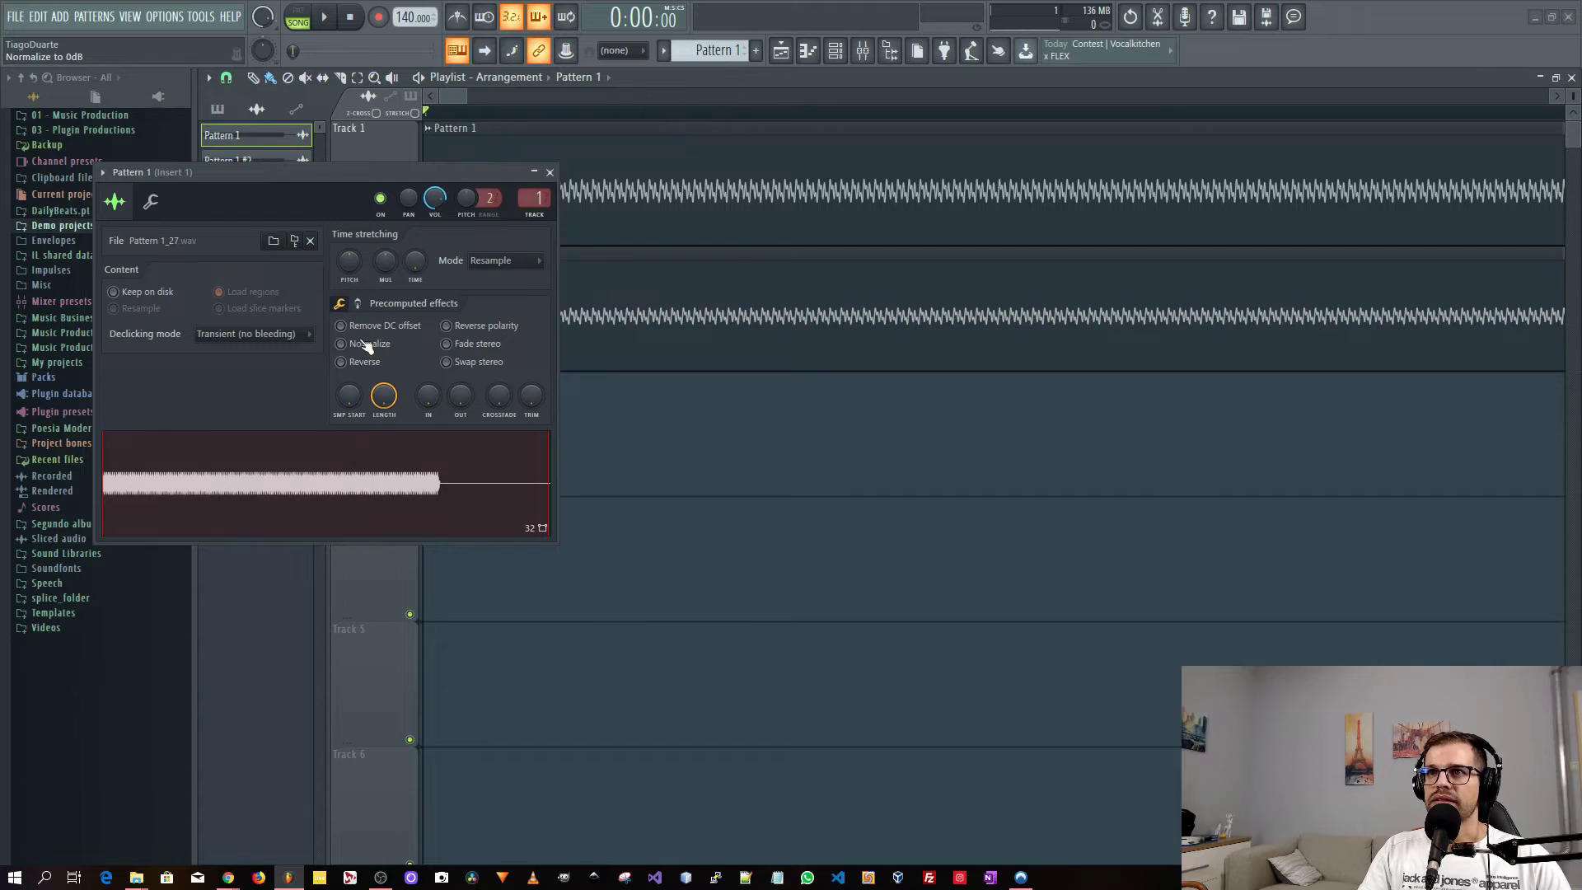
pyautogui.click(362, 345)
pyautogui.click(551, 175)
pyautogui.doubleClick(537, 325)
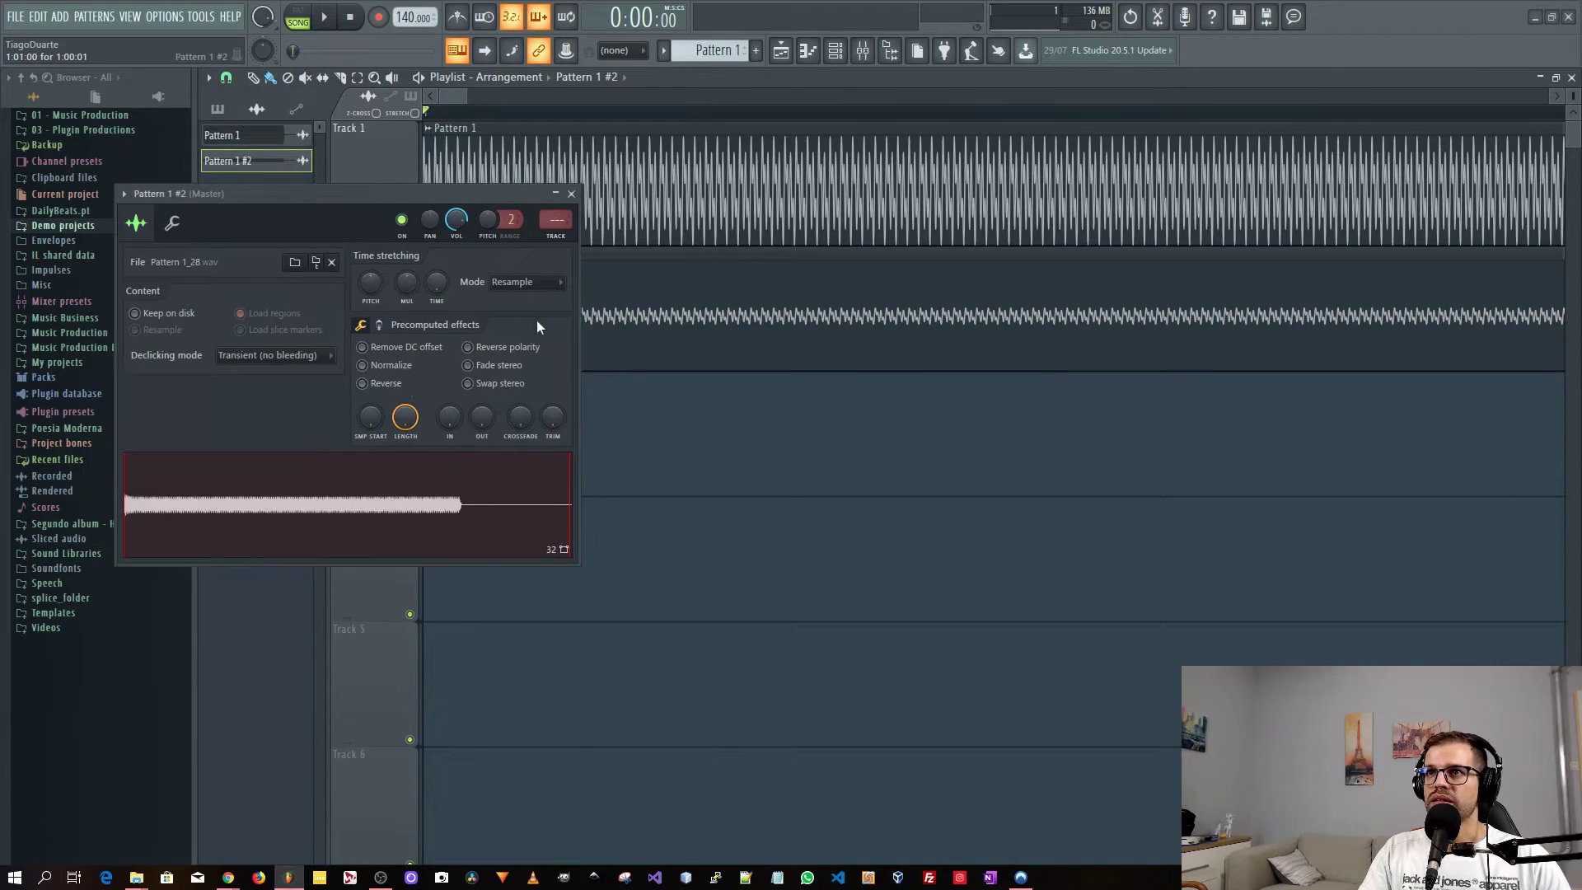
pyautogui.click(363, 365)
pyautogui.click(571, 193)
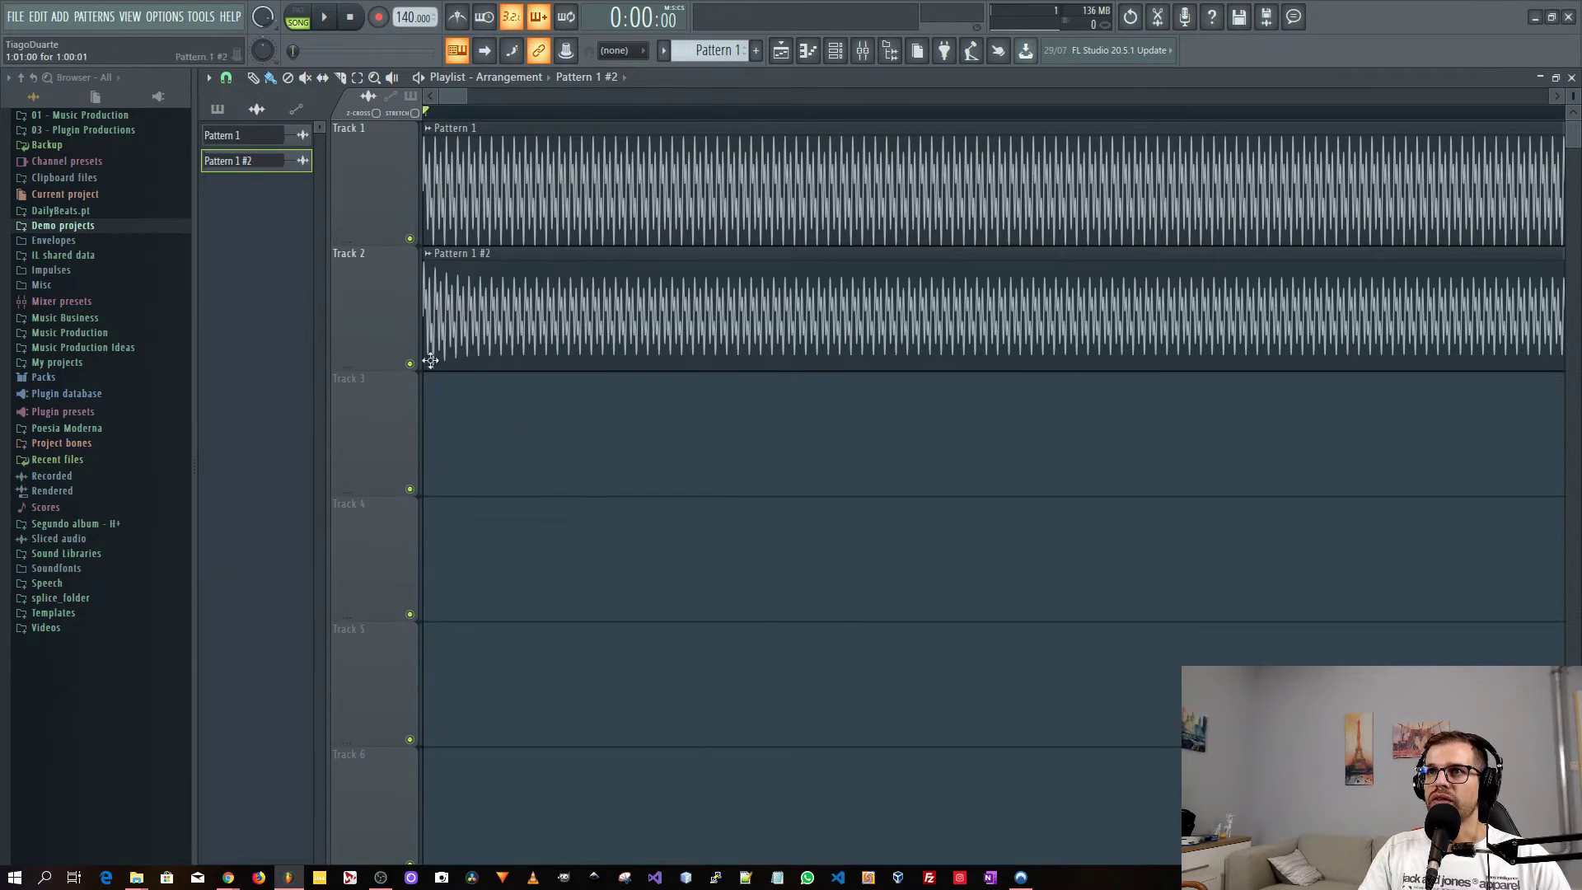
pyautogui.scroll(-3, 442, 365)
pyautogui.scroll(-1, 442, 365)
pyautogui.scroll(3, 443, 365)
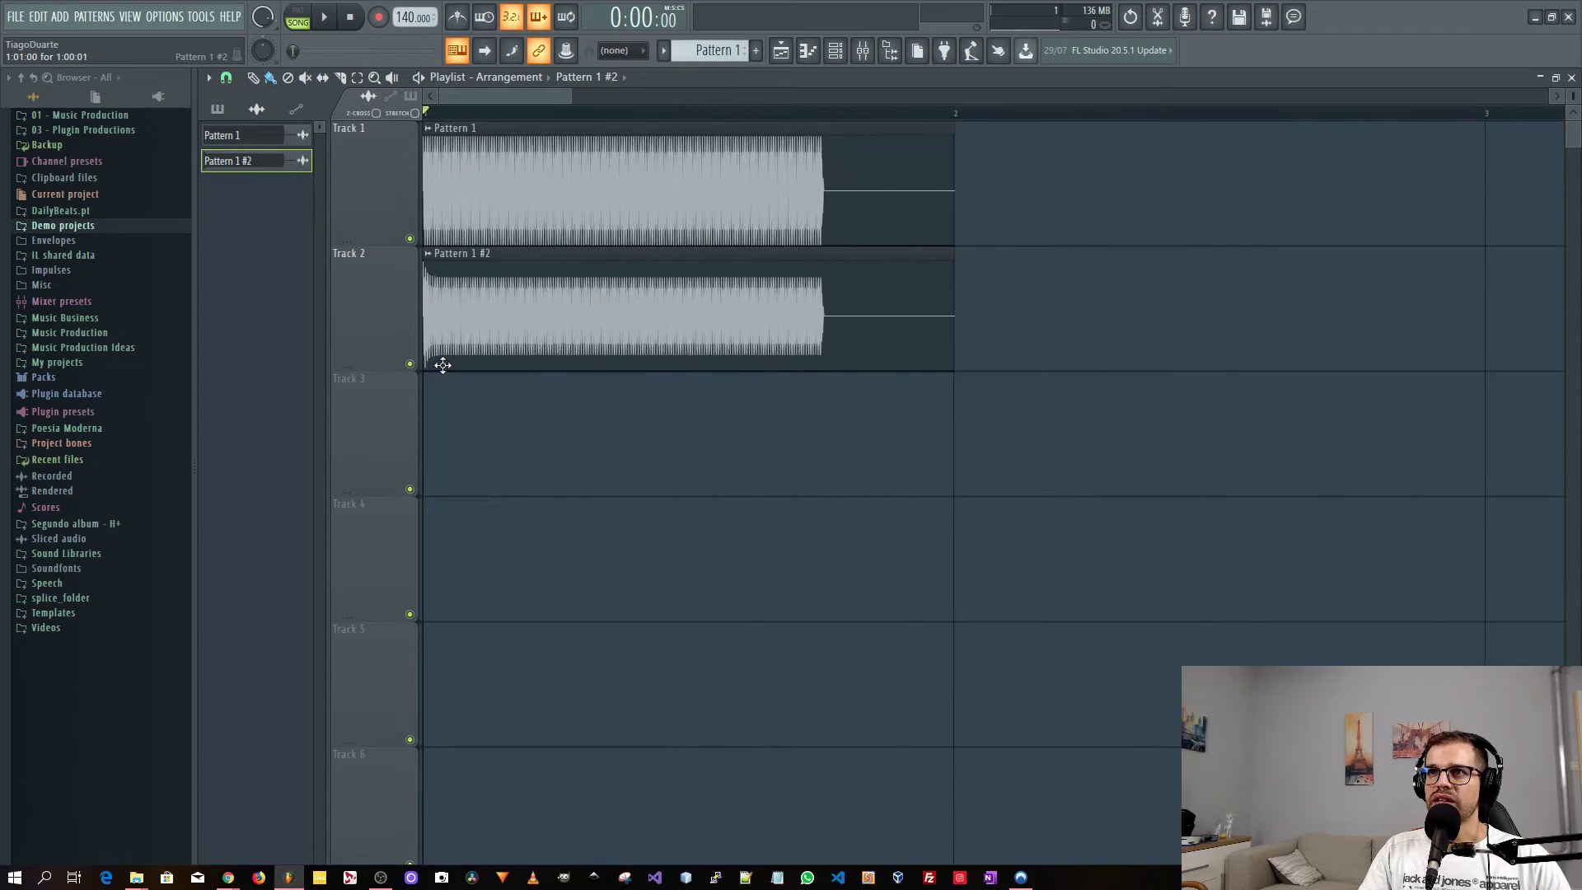
pyautogui.scroll(3, 519, 425)
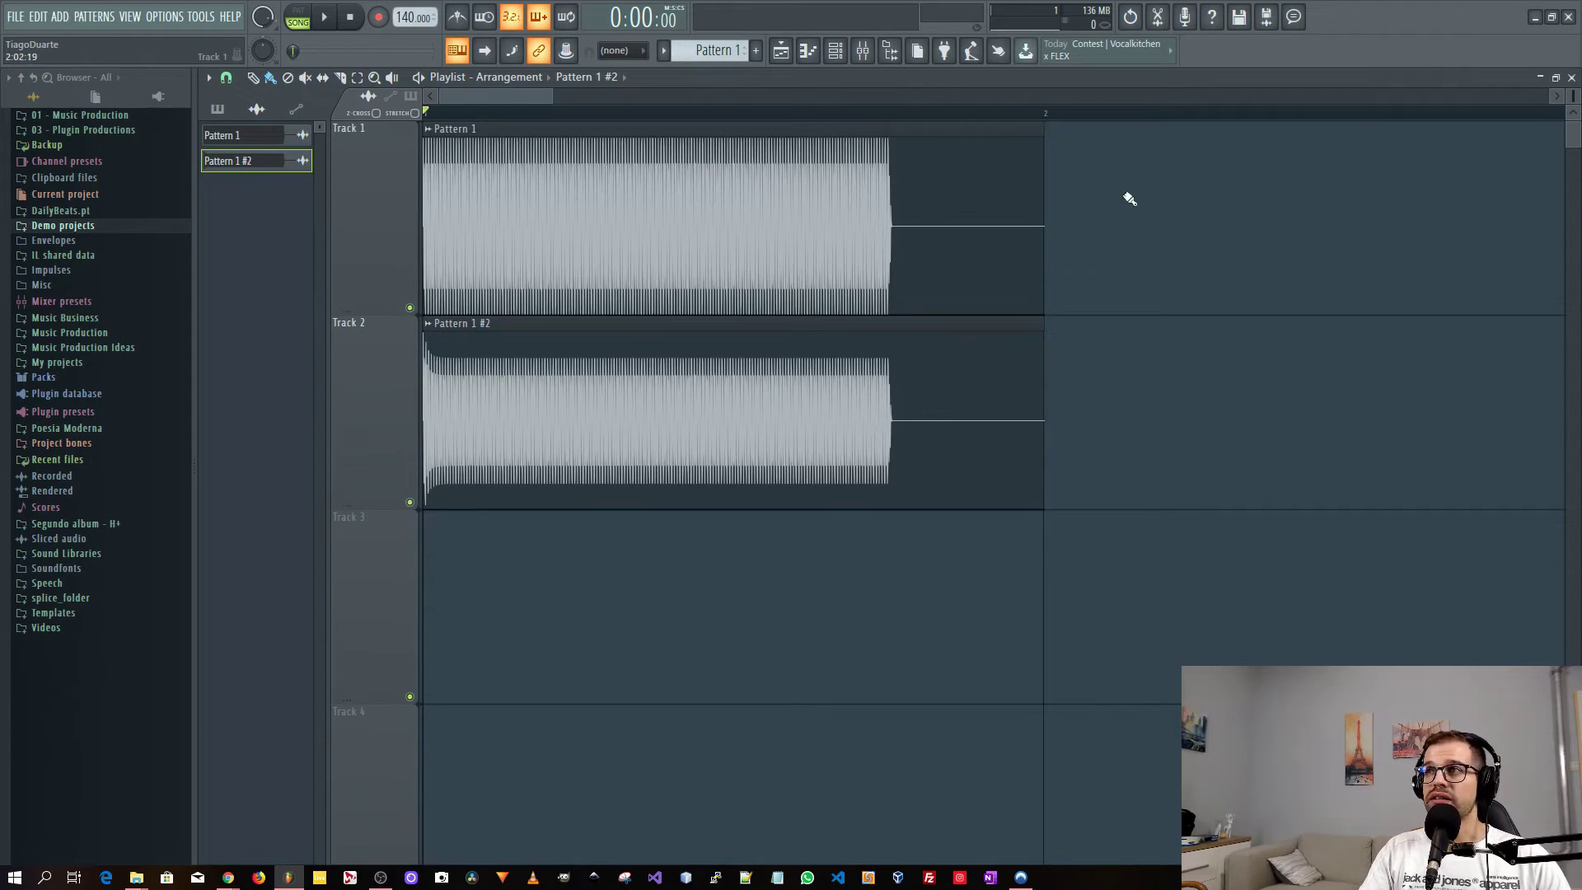
# Close the playlist, open the Fruity Limiter on mixer Insert 1 and narrow its window.
pyautogui.click(1571, 78)
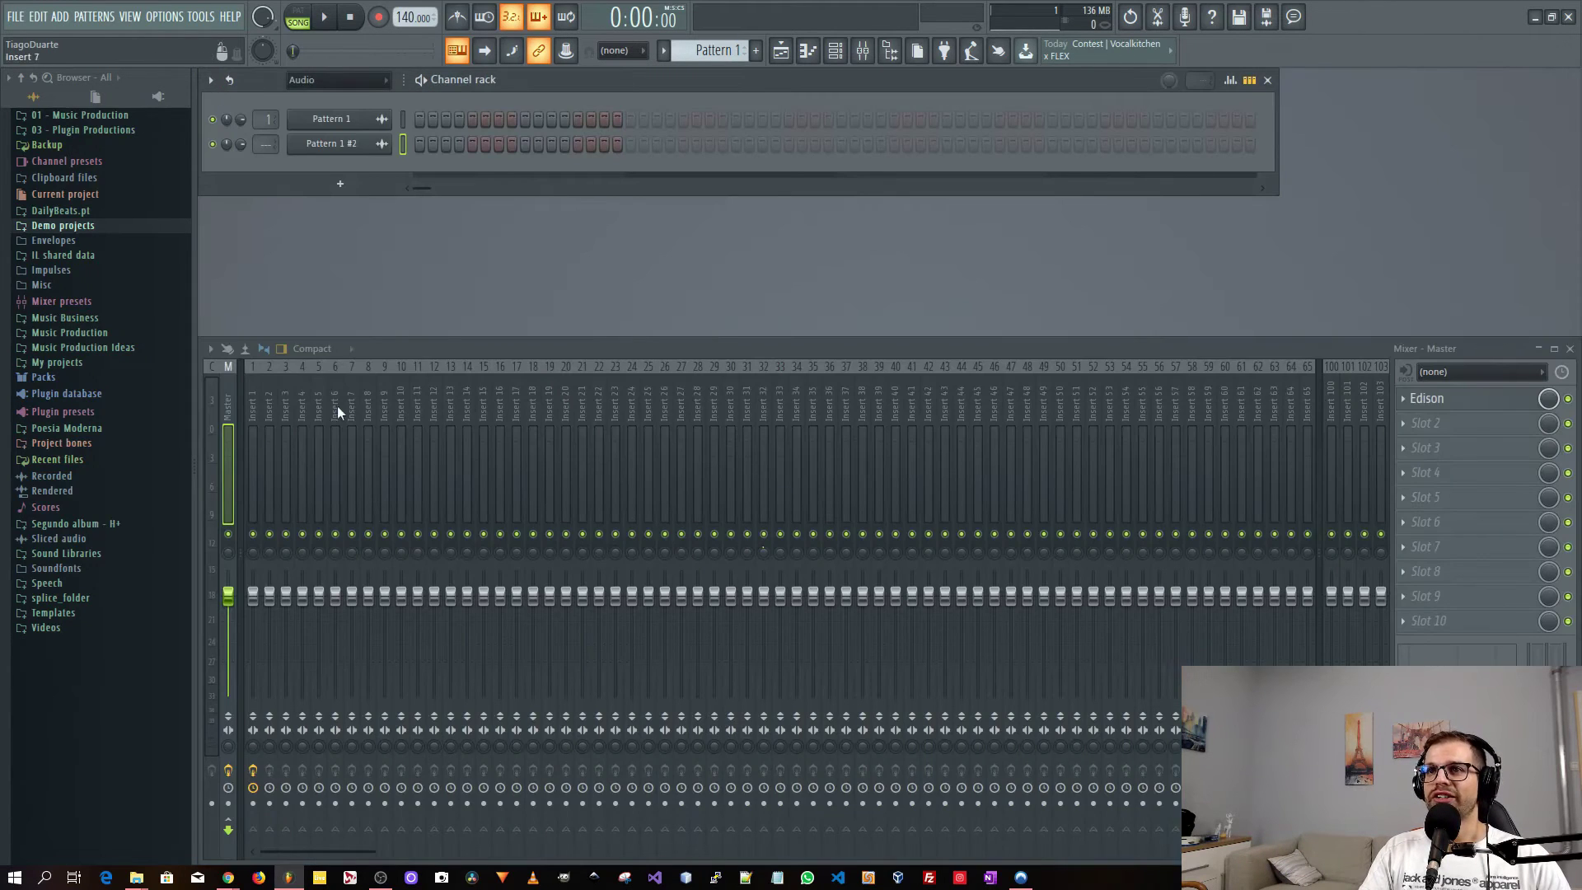
pyautogui.click(257, 406)
pyautogui.click(1438, 399)
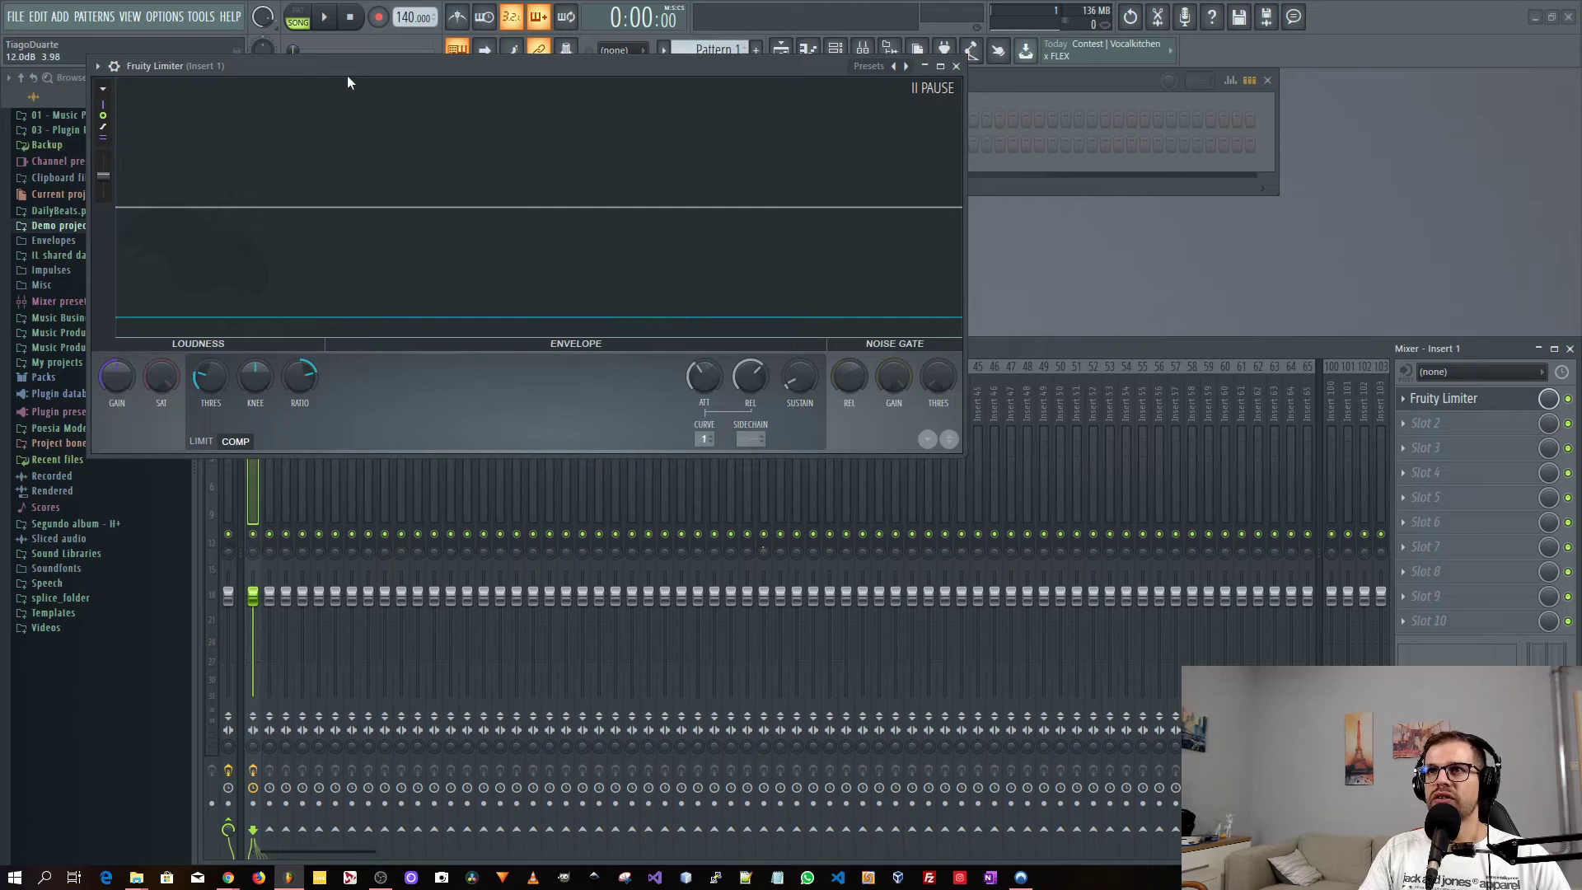
pyautogui.moveTo(348, 77); pyautogui.dragTo(518, 148)
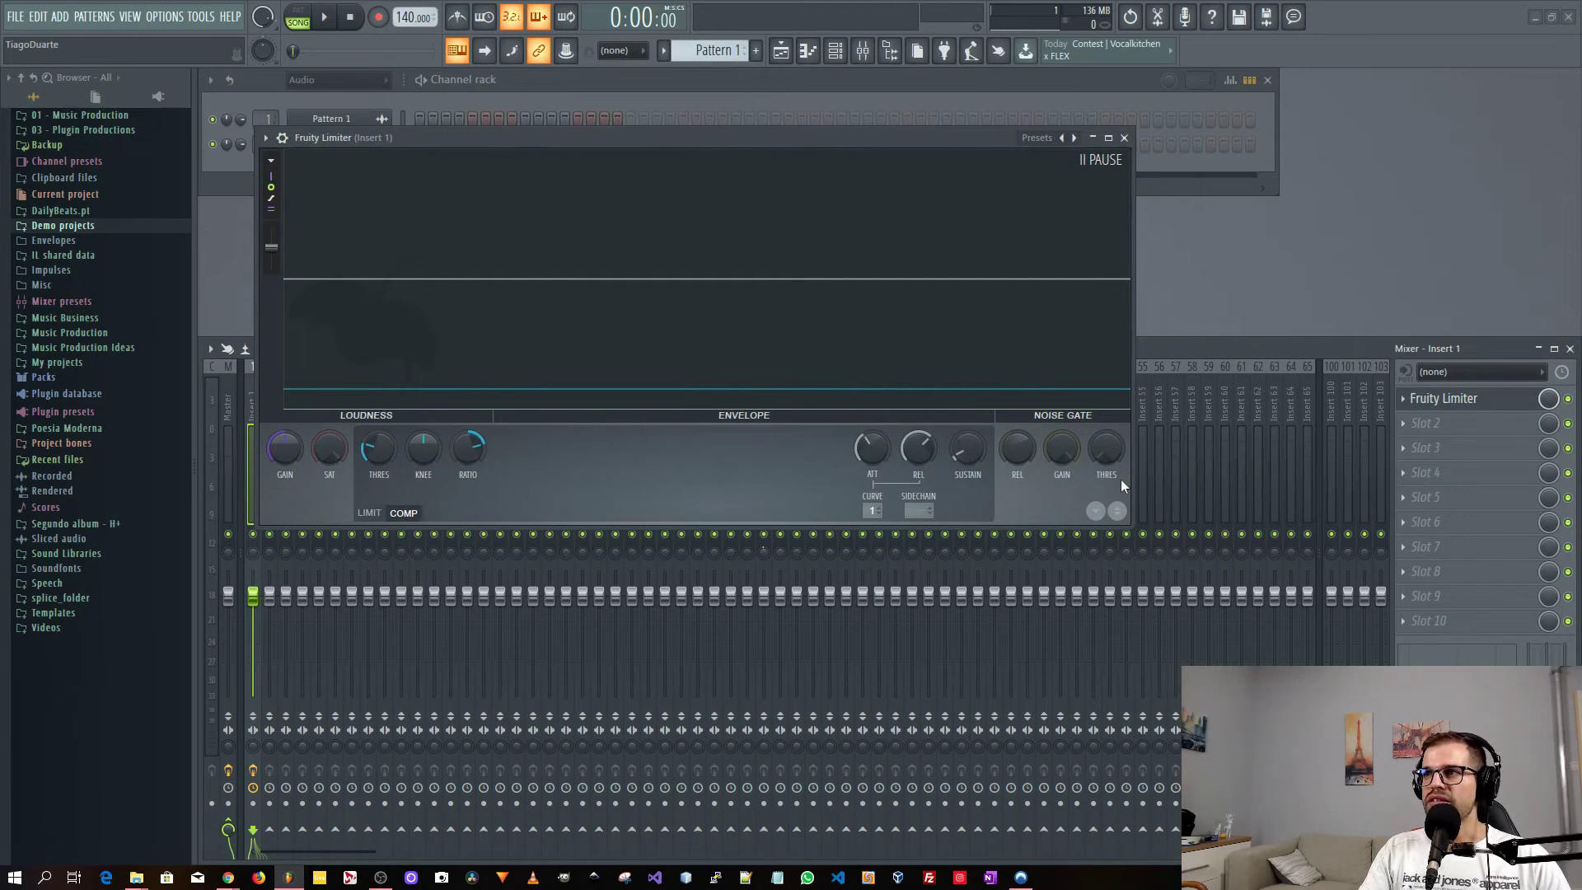
pyautogui.moveTo(1135, 492); pyautogui.dragTo(828, 492)
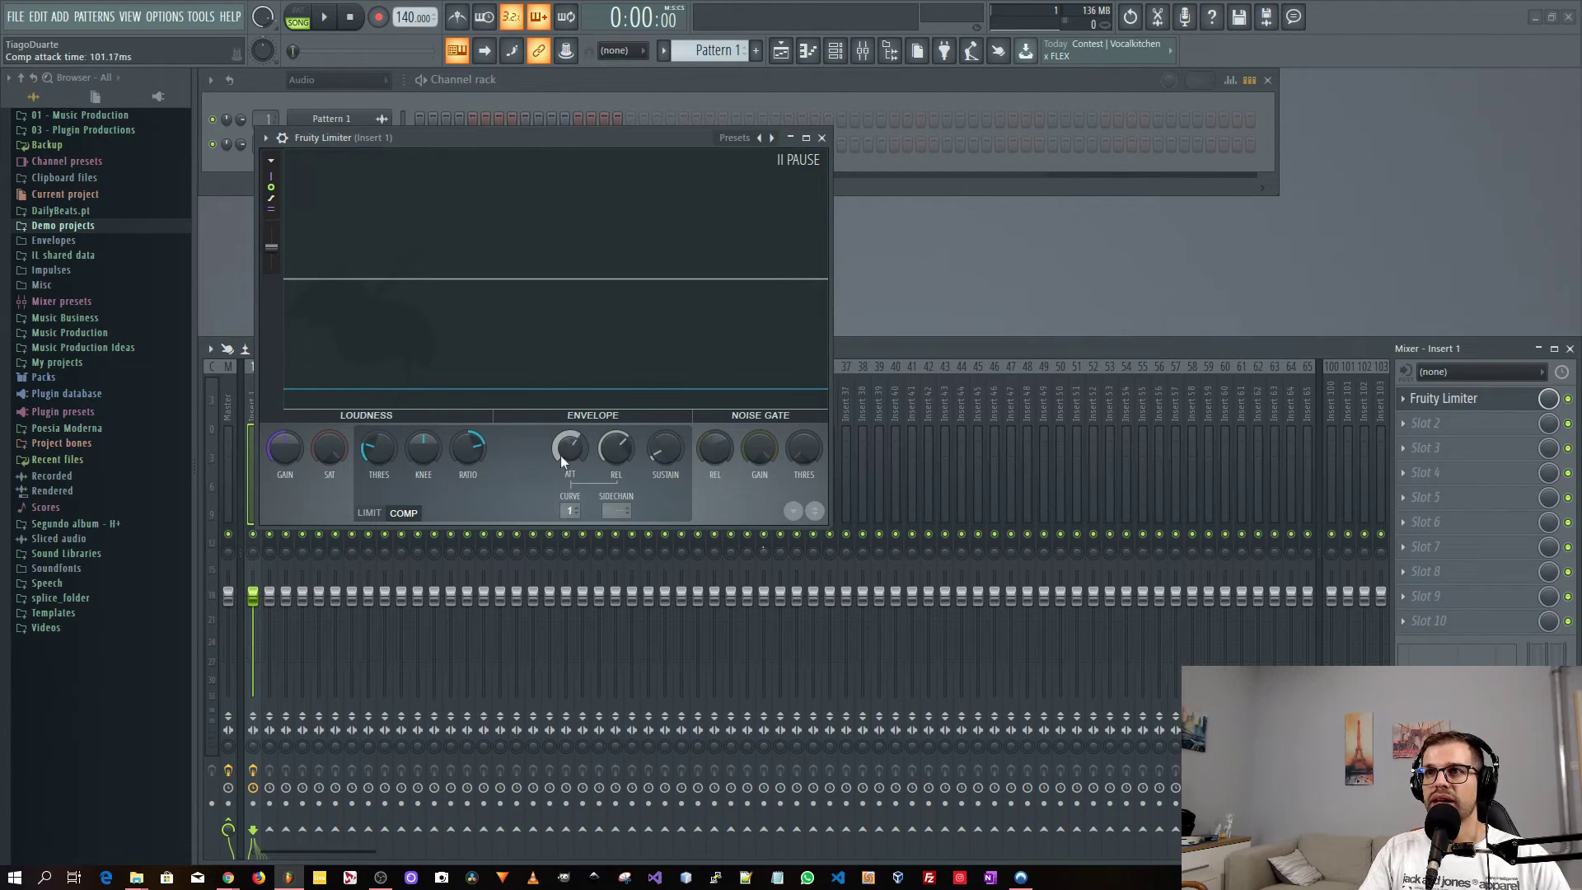
# Lower the compressor threshold to about -26.6 dB during playback, stop, and move the Fruity Limiter window clear of the channel names.
pyautogui.press('space')
pyautogui.moveTo(378, 451); pyautogui.dragTo(378, 468)
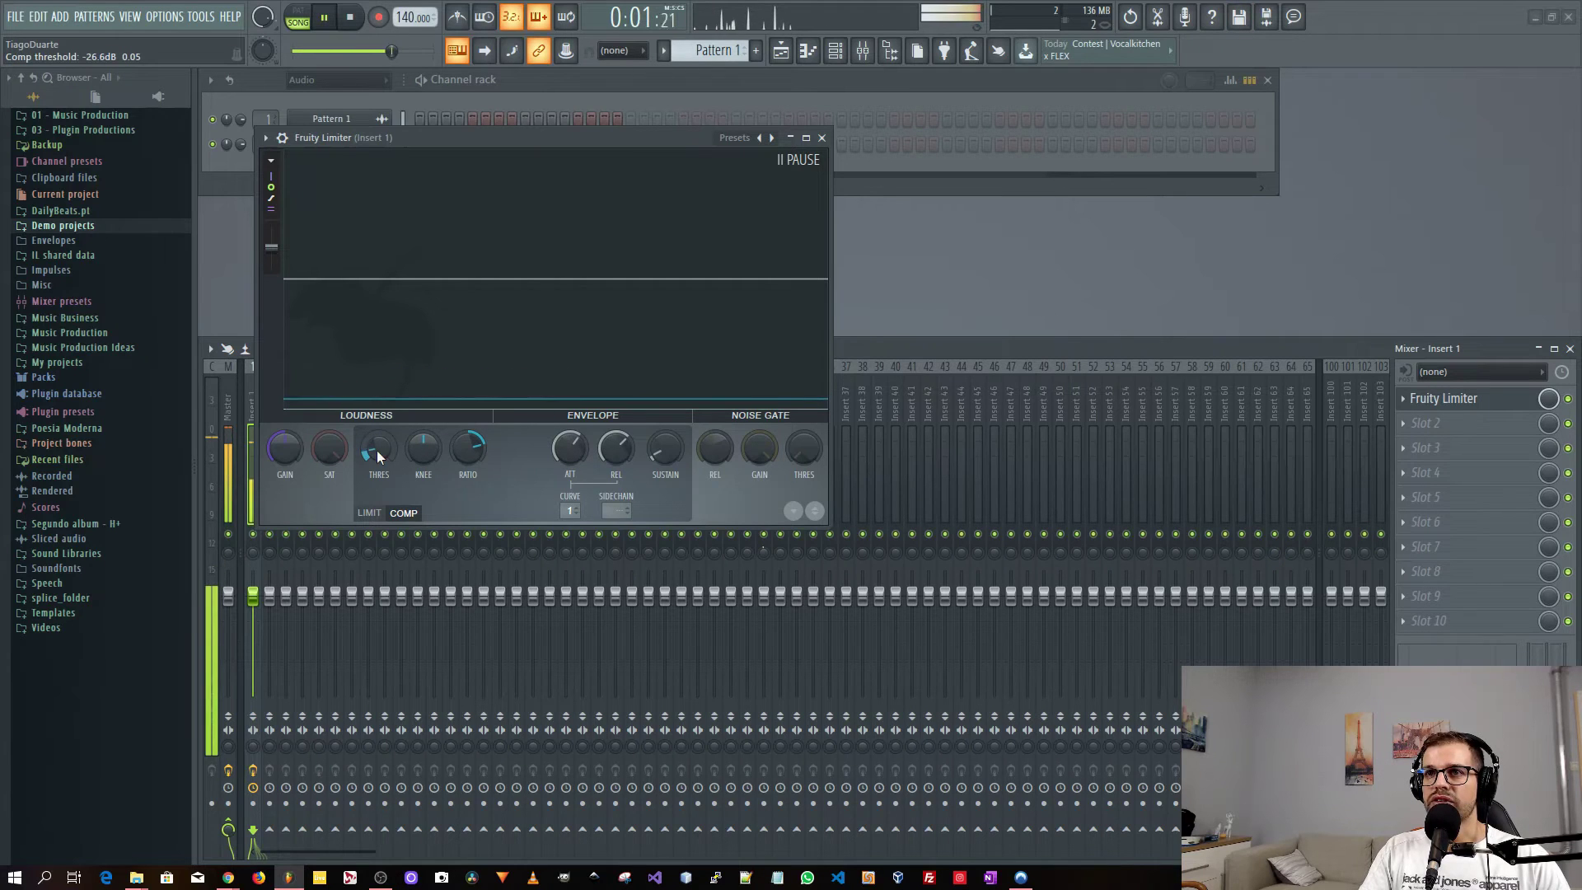
pyautogui.press('space')
pyautogui.moveTo(511, 137); pyautogui.dragTo(709, 180)
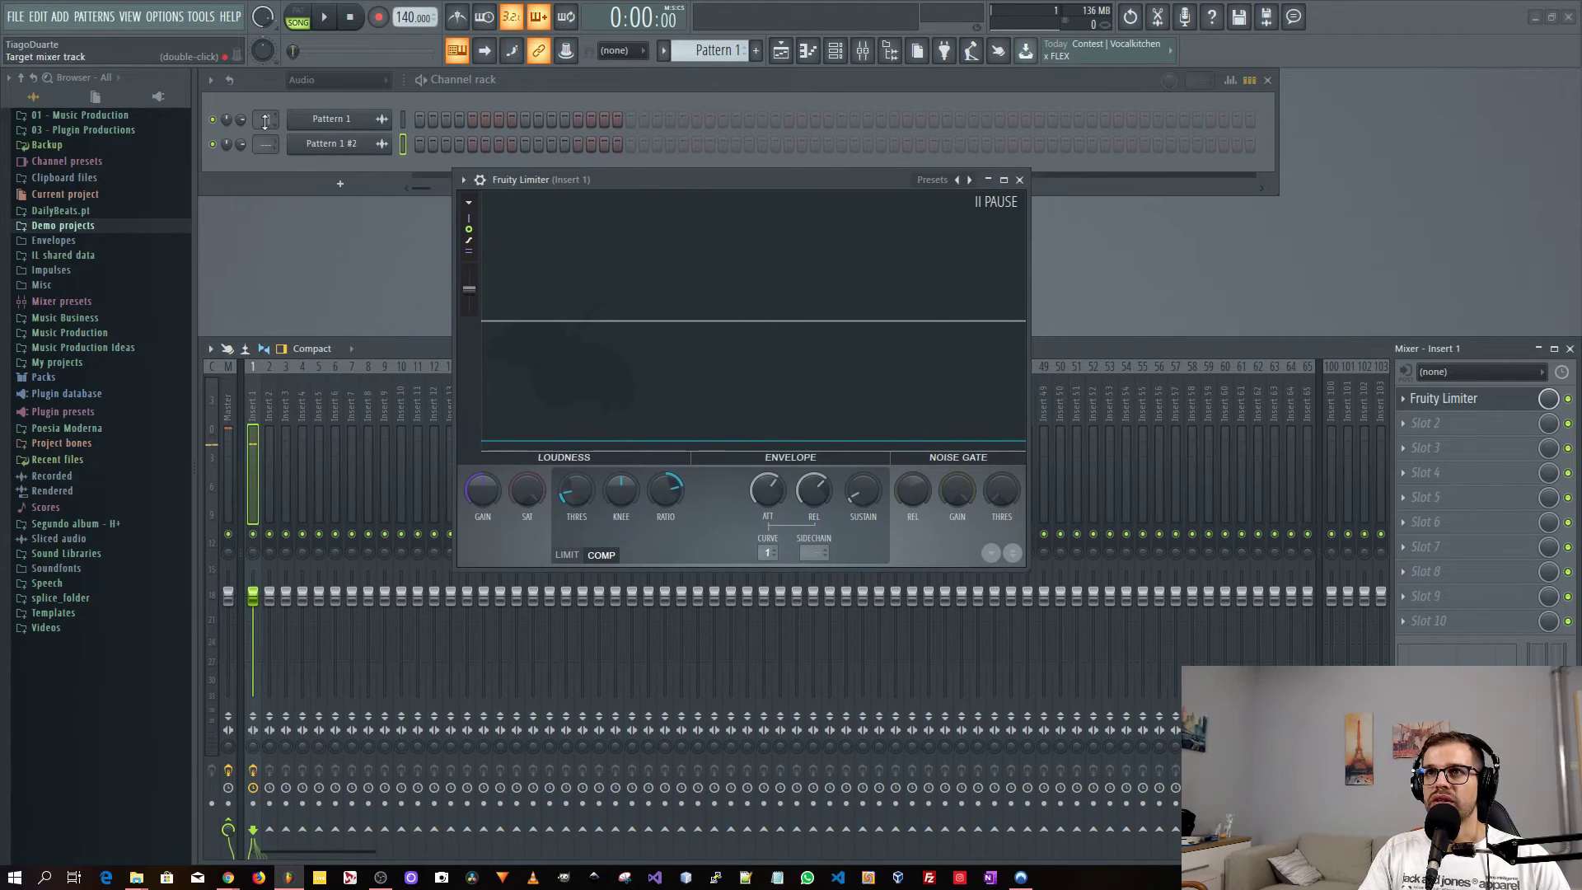
# Switch playback from song to pattern mode and set the Channel rack filter to show all channels.
pyautogui.press('space')
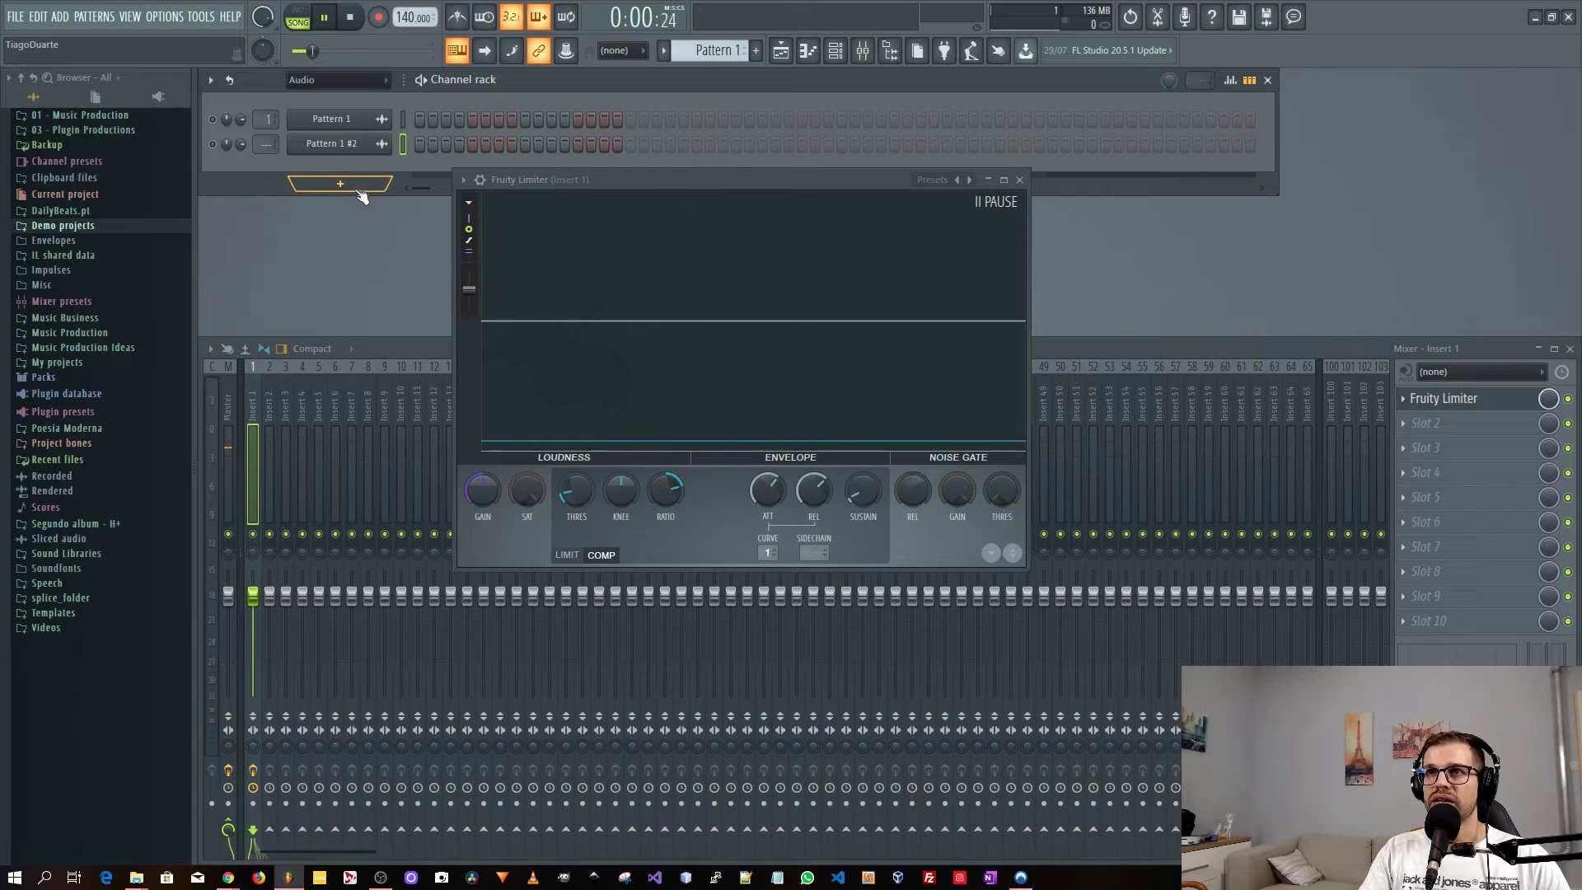
pyautogui.press('space')
pyautogui.click(299, 21)
pyautogui.press('space')
pyautogui.press('space')
pyautogui.click(357, 81)
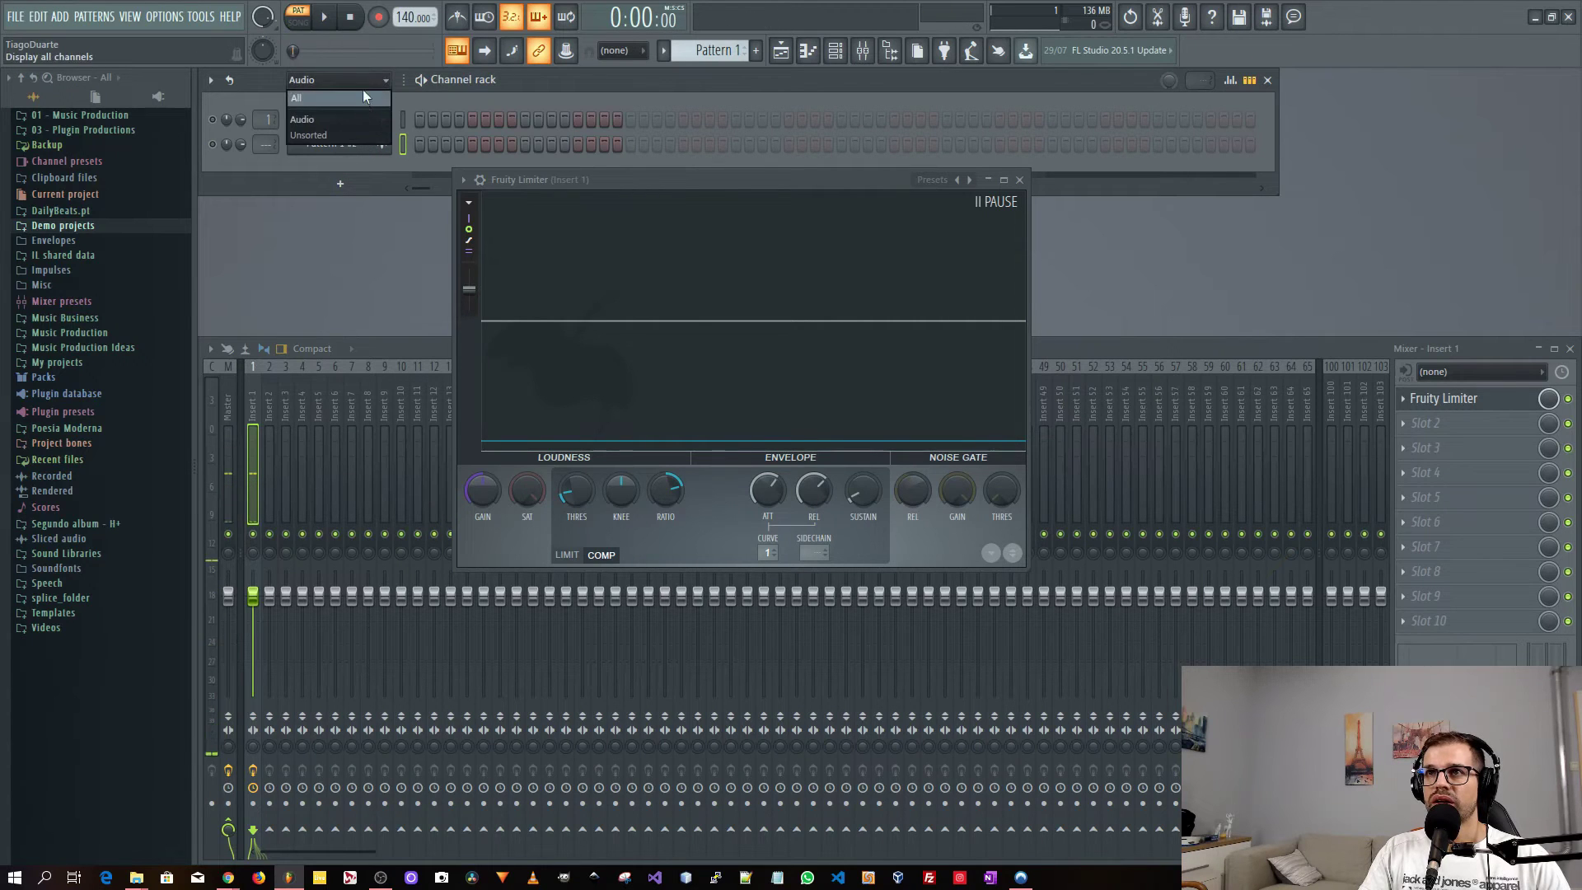
pyautogui.click(363, 97)
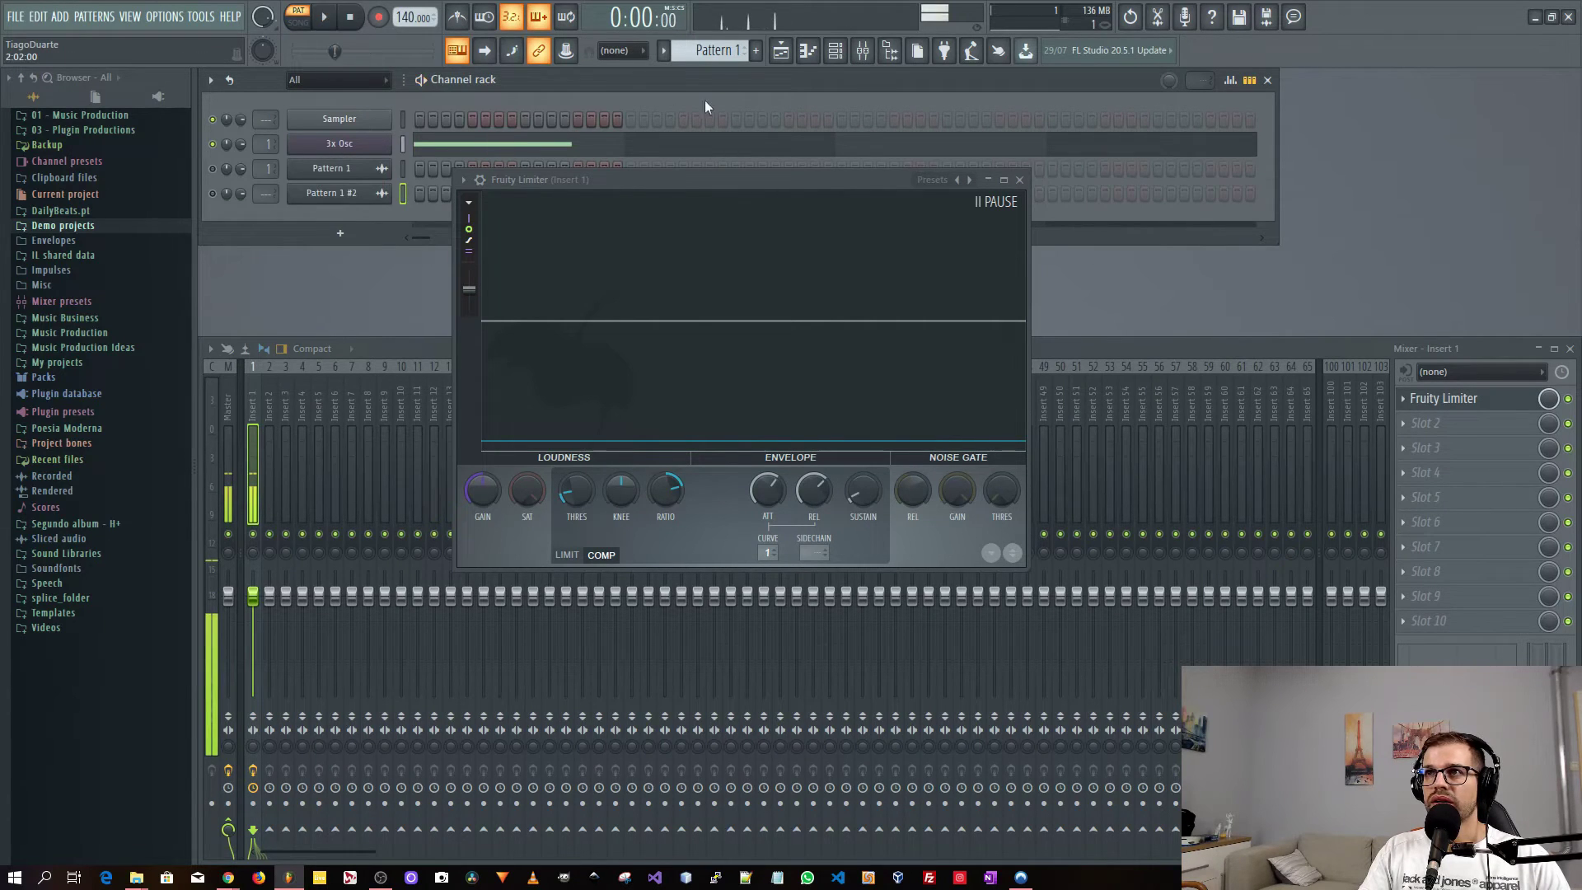
# Lower the compressor threshold further while playing Pattern 1 to check the gain reduction, and stop playback.
pyautogui.press('space')
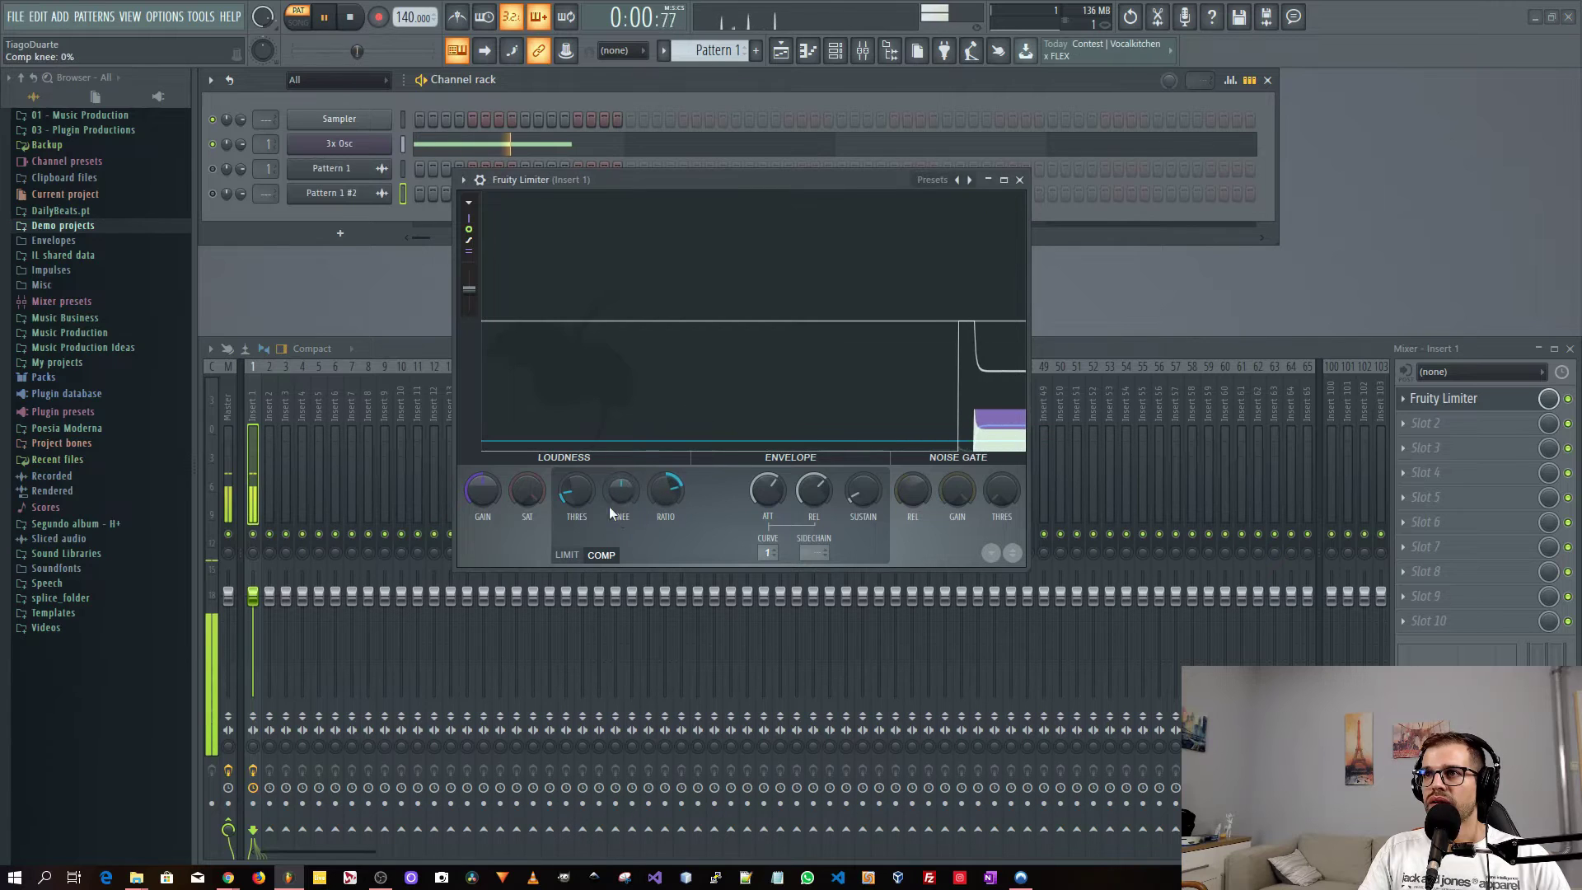
pyautogui.press('space')
pyautogui.moveTo(581, 487); pyautogui.dragTo(580, 501)
pyautogui.press('space')
pyautogui.press('space')
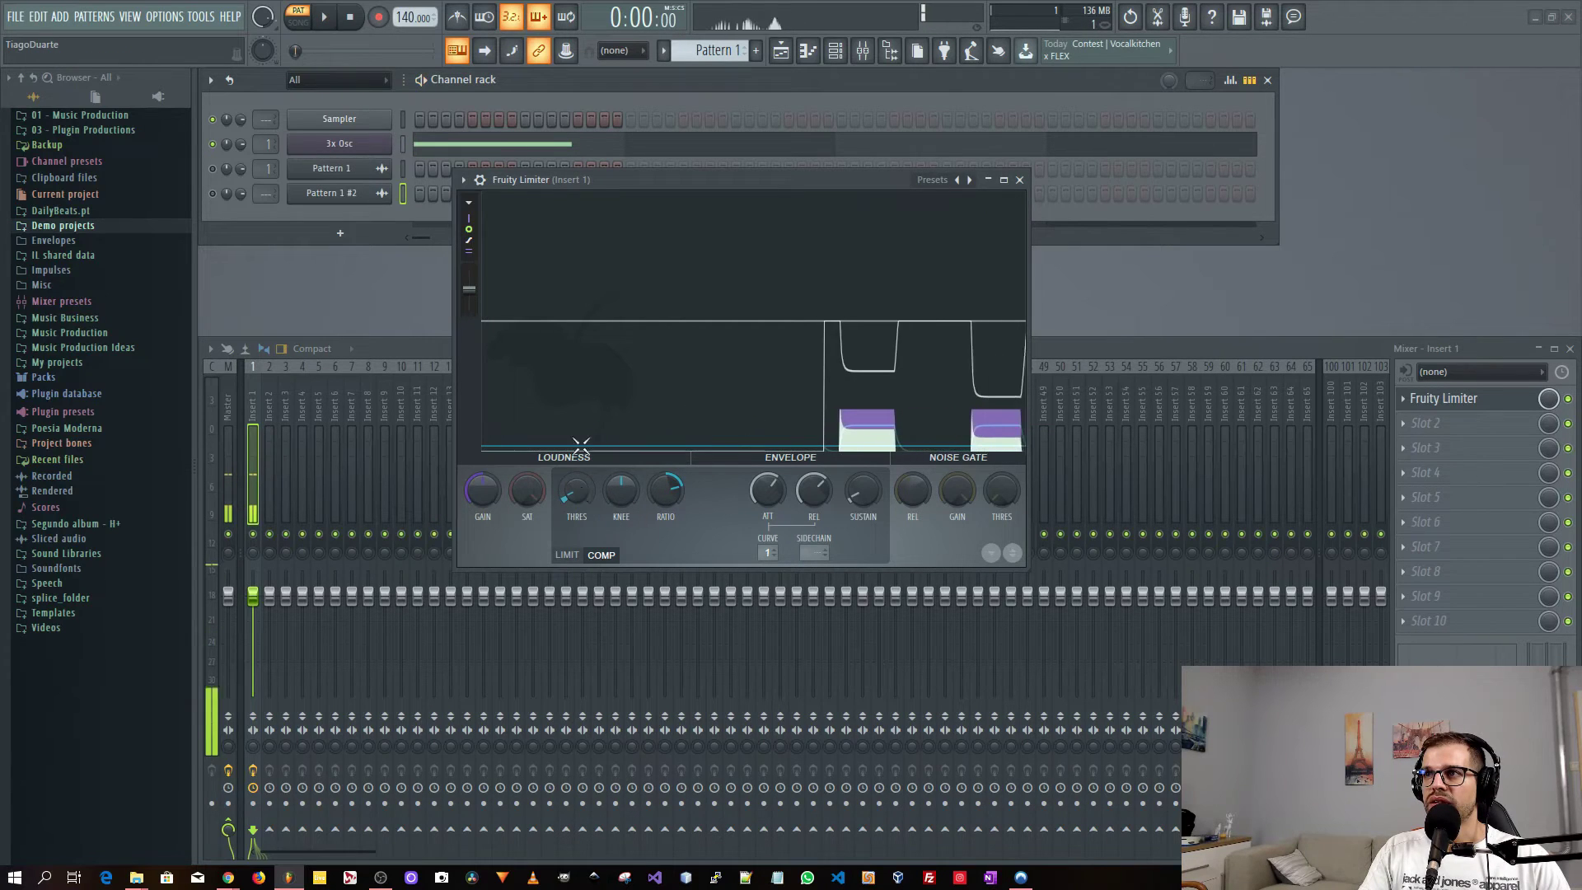
# Raise the compressor's attack time to about 310 ms and play Pattern 1 briefly to hear it.
pyautogui.moveTo(766, 491); pyautogui.dragTo(766, 478)
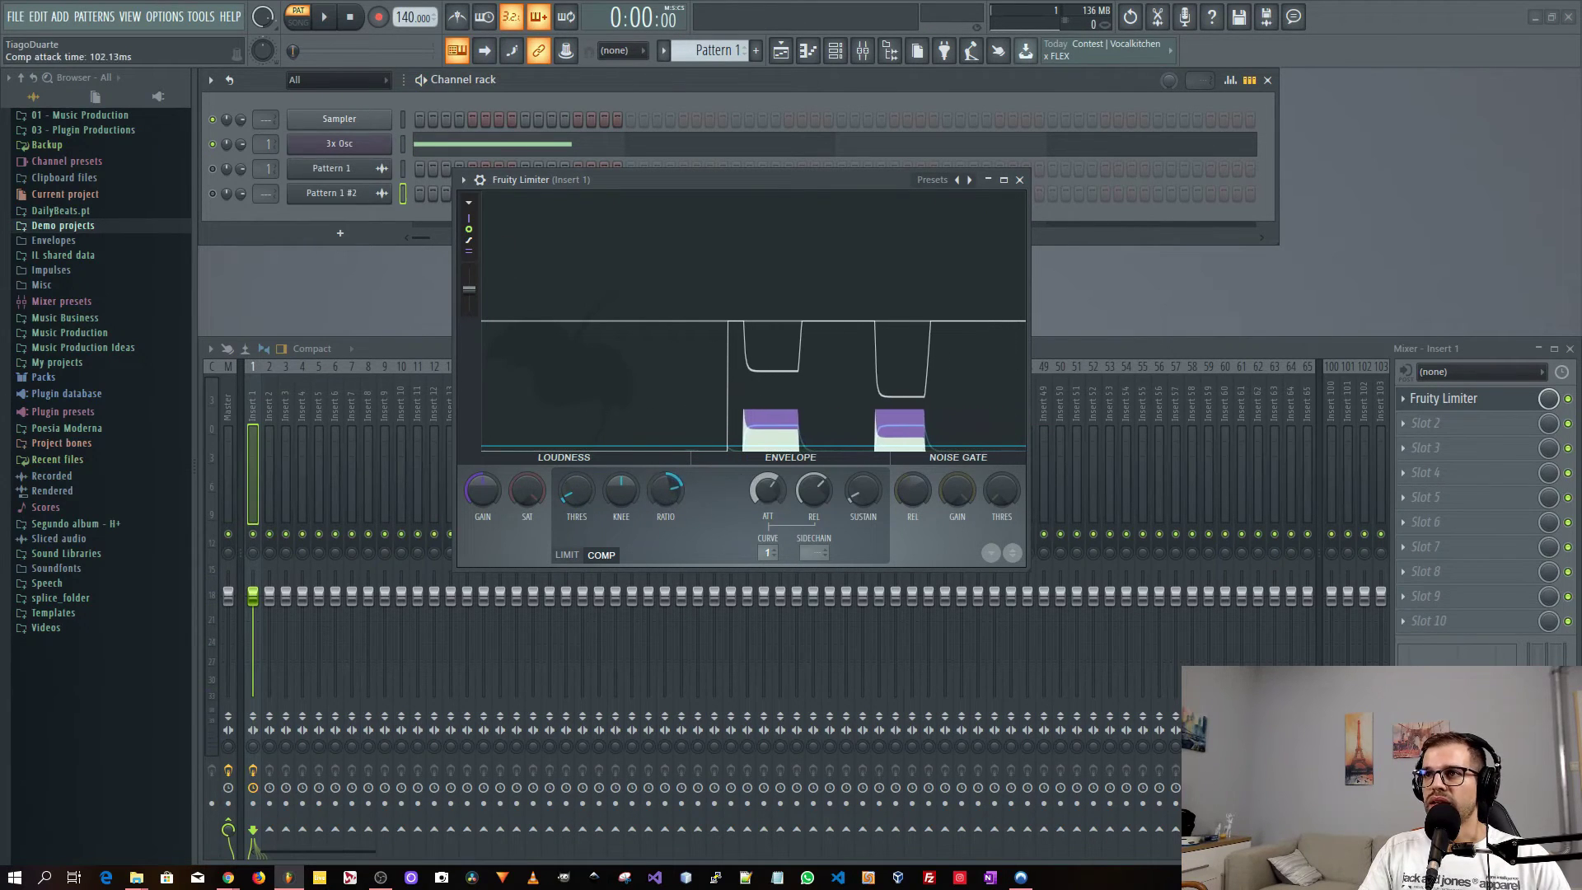
pyautogui.press('space')
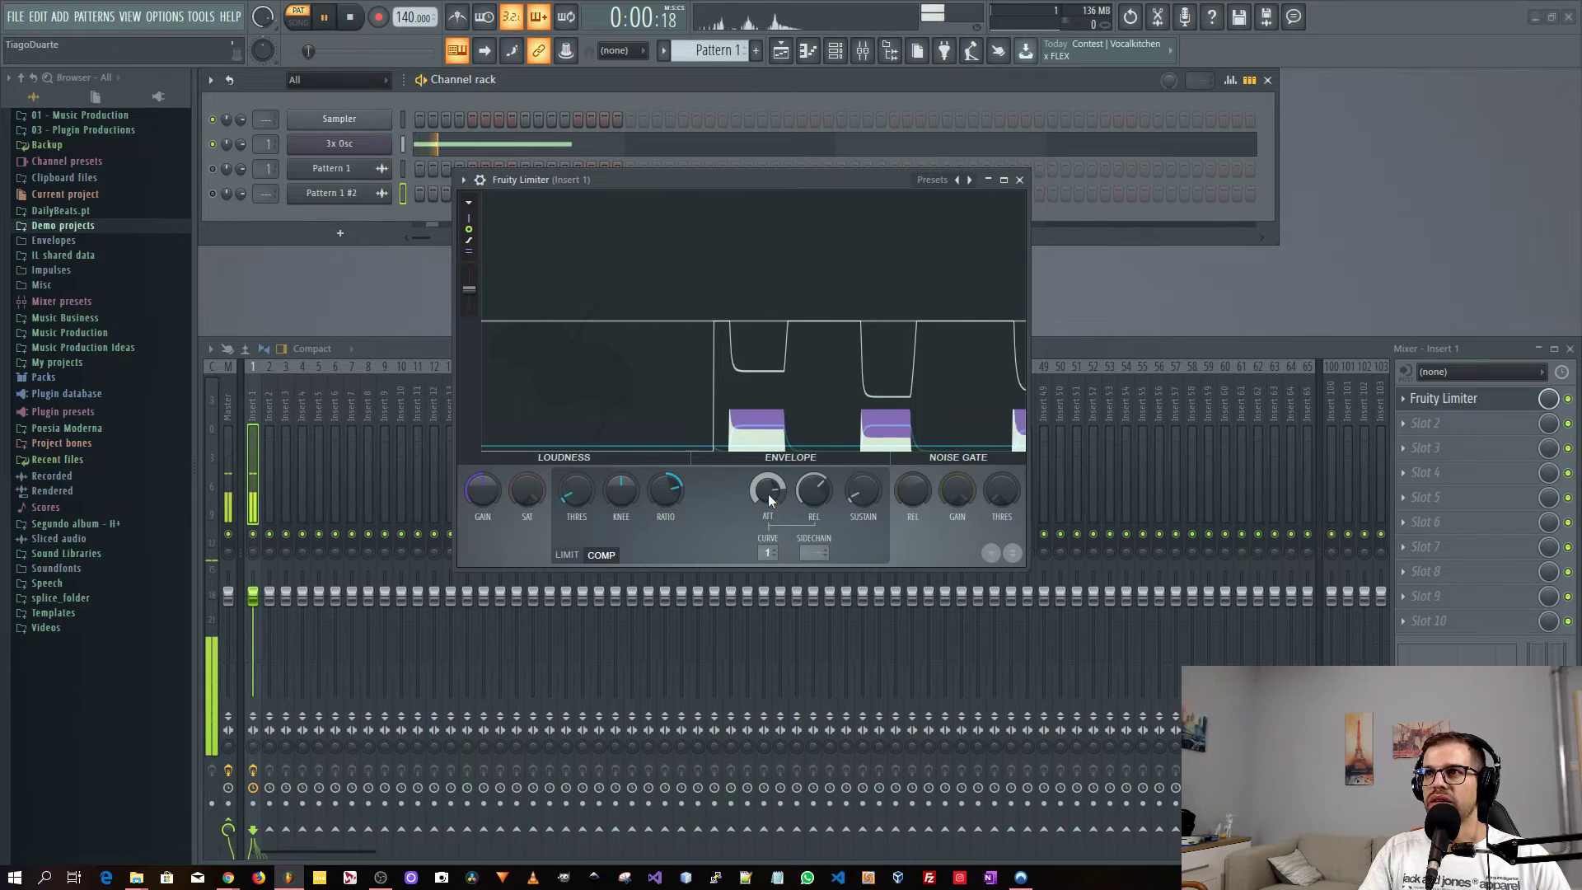
pyautogui.press('space')
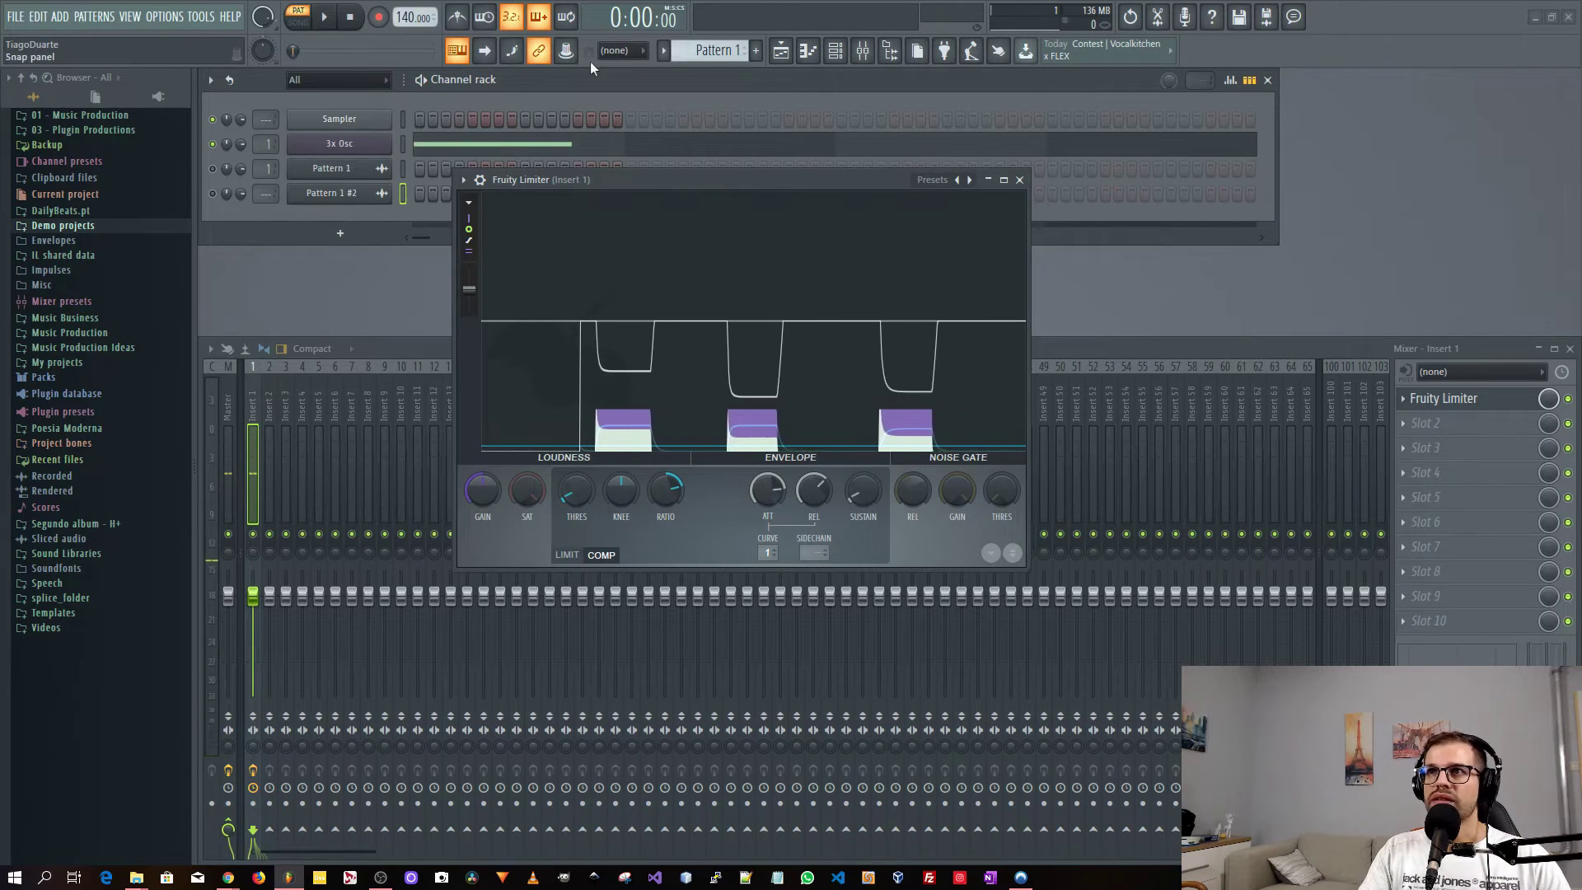
# Quick render Pattern 1 as an audio clip with the longer attack, and close the Fruity Limiter window.
pyautogui.click(664, 51)
pyautogui.click(775, 315)
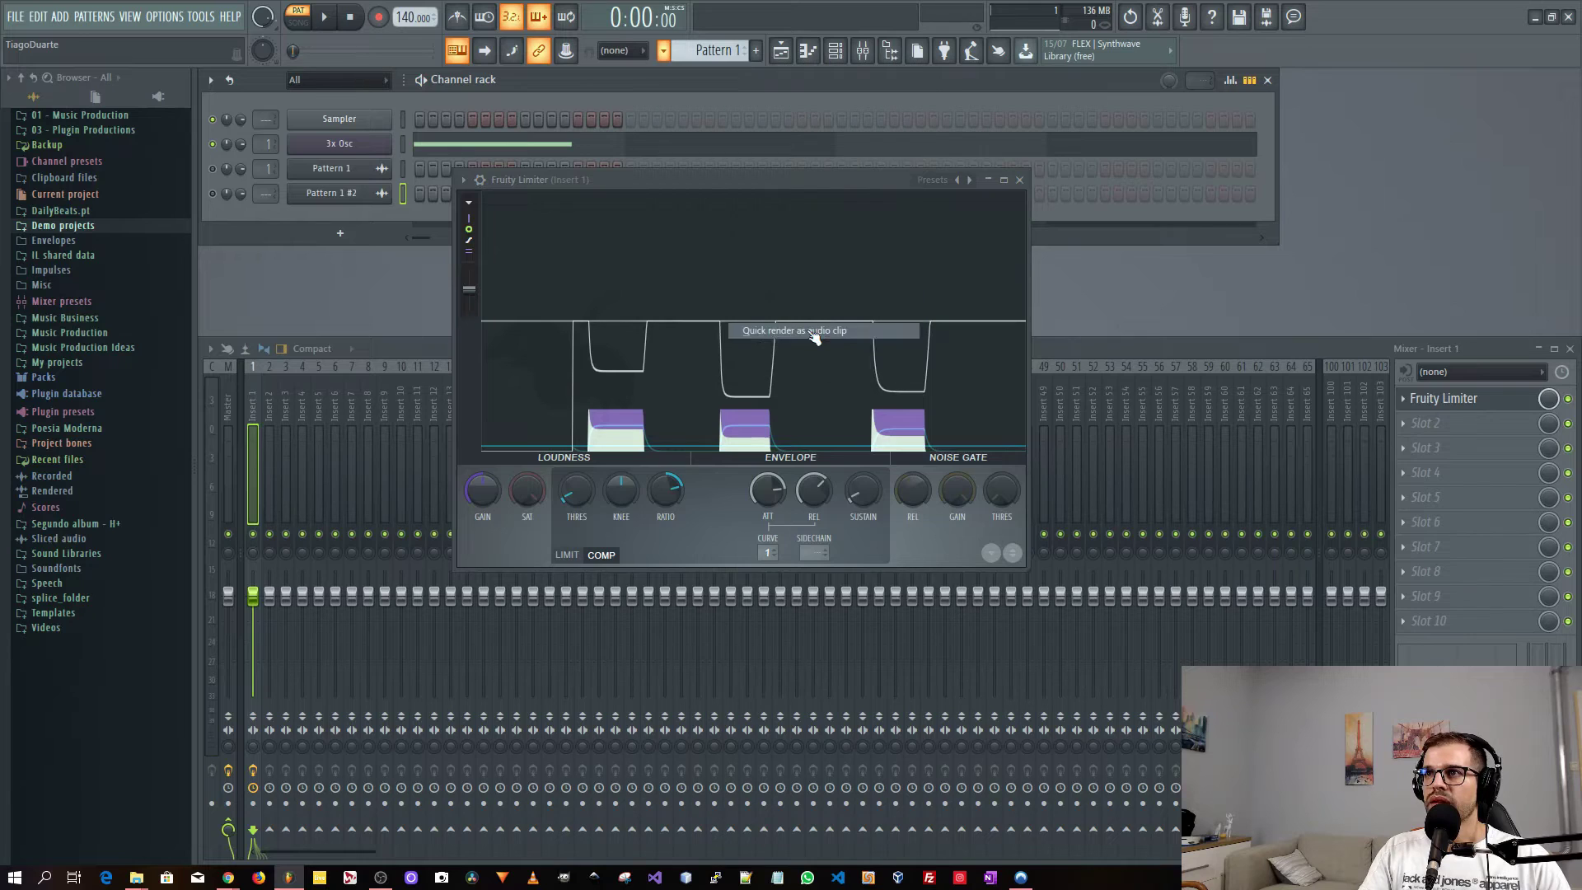
pyautogui.press('Return')
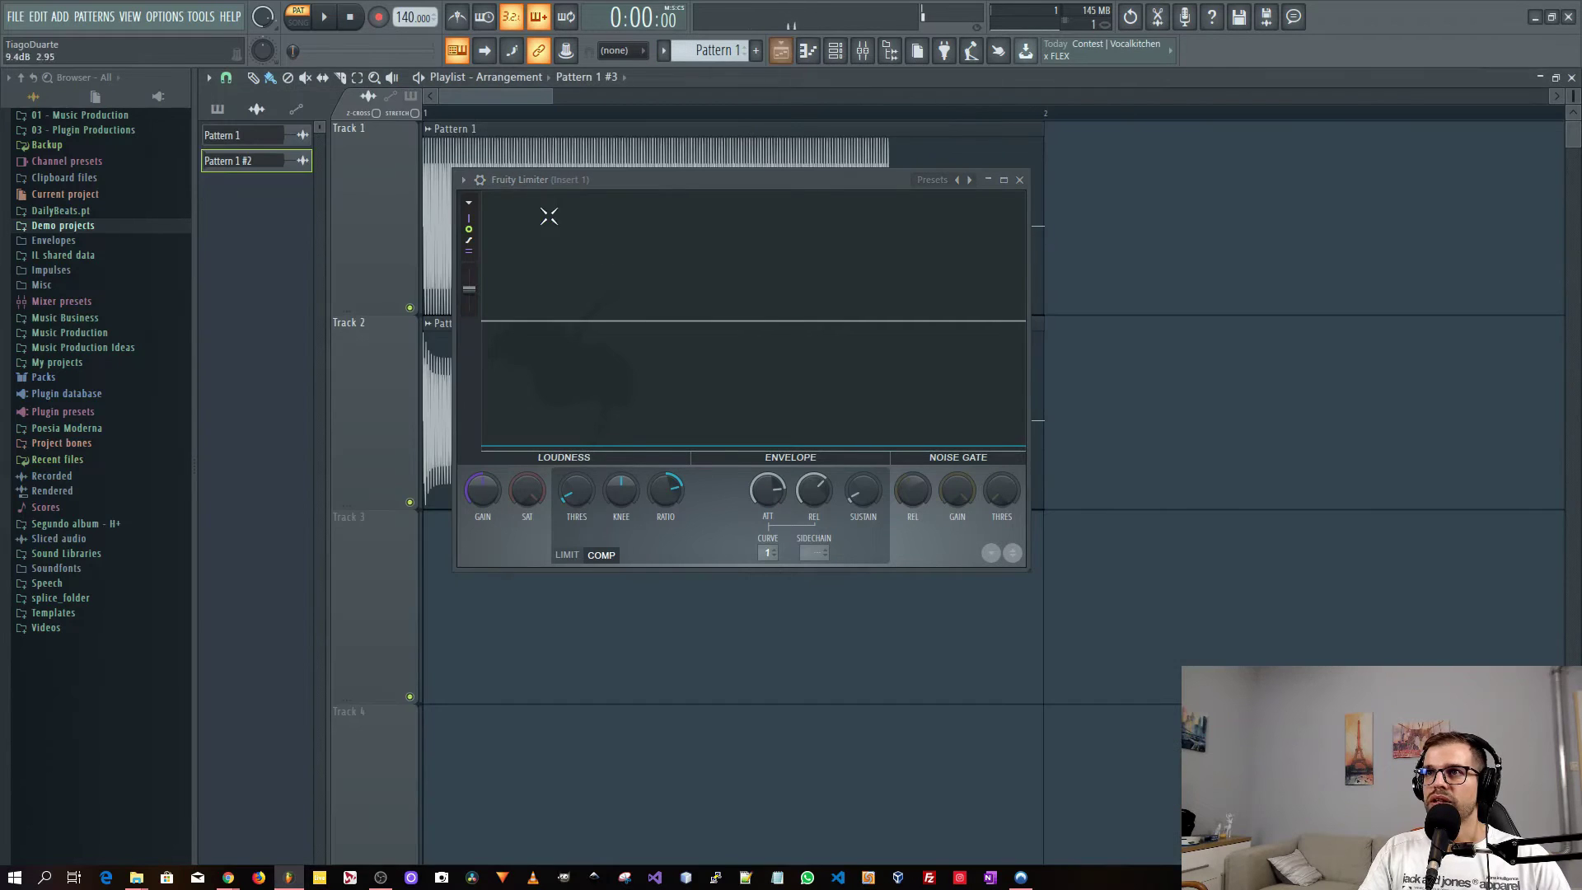
pyautogui.click(1019, 180)
pyautogui.press('F9')
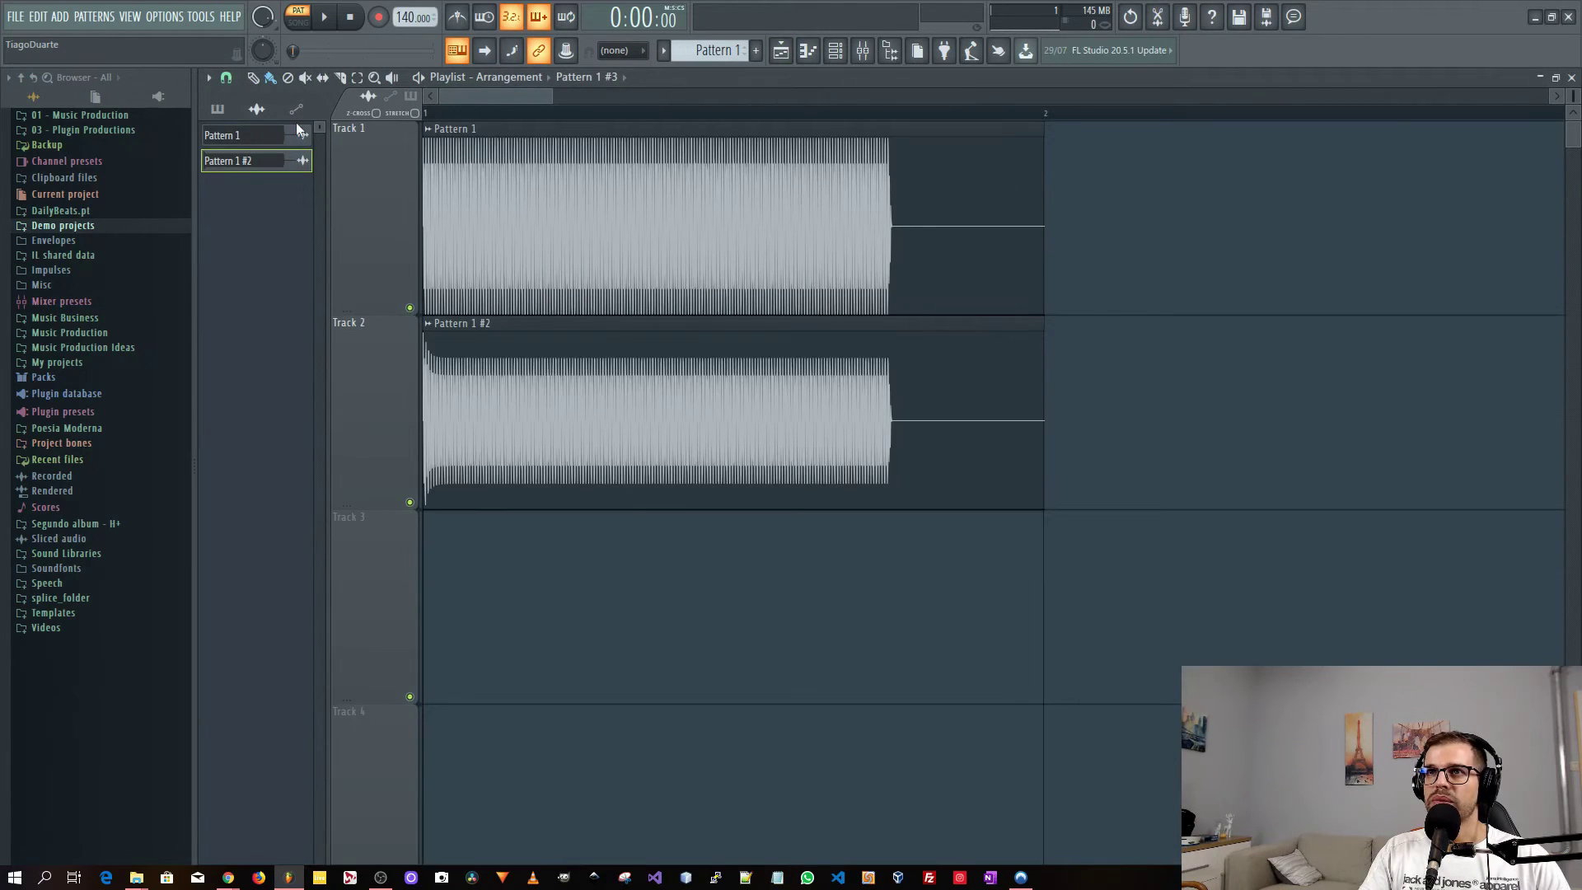
# Place the Pattern 1 #3 audio clip at the start of Track 3 and normalize it.
pyautogui.moveTo(252, 188); pyautogui.dragTo(461, 574)
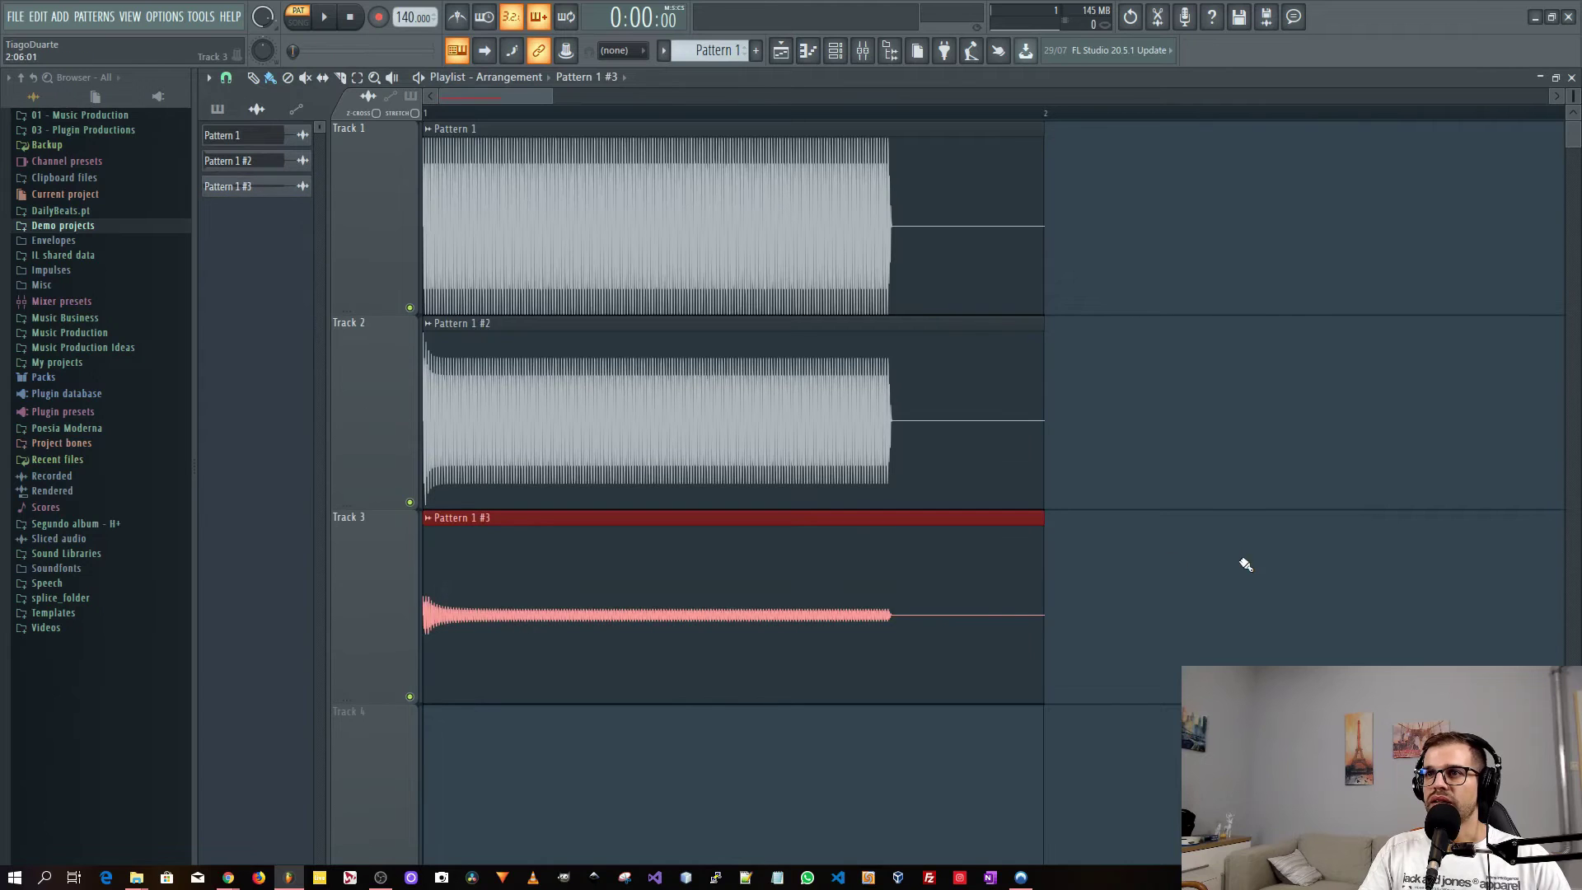
pyautogui.doubleClick(505, 614)
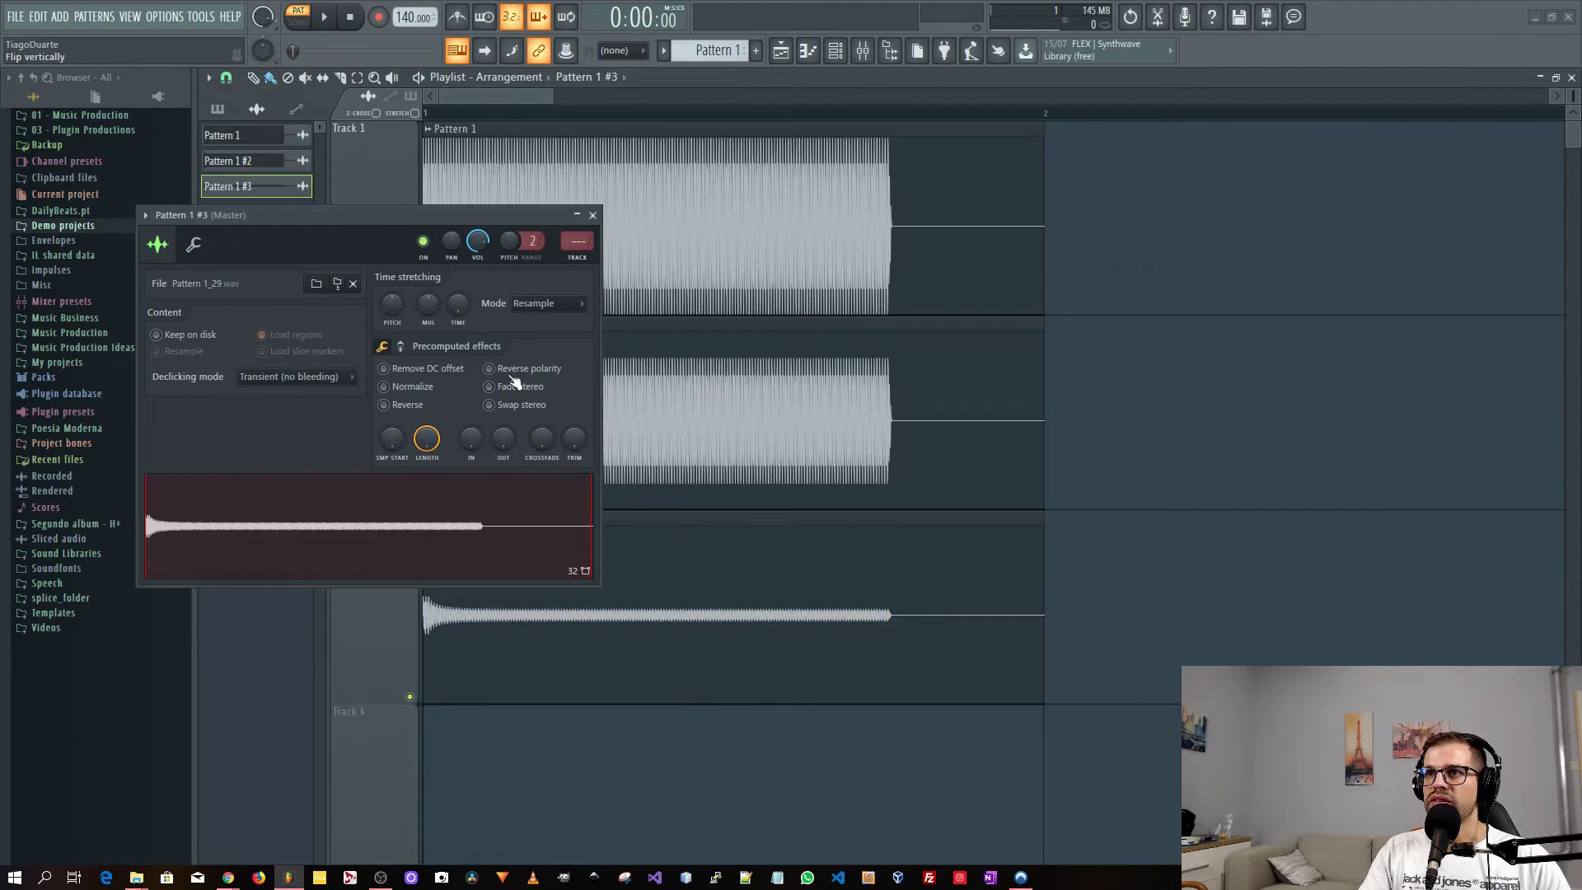
pyautogui.click(405, 386)
pyautogui.click(592, 215)
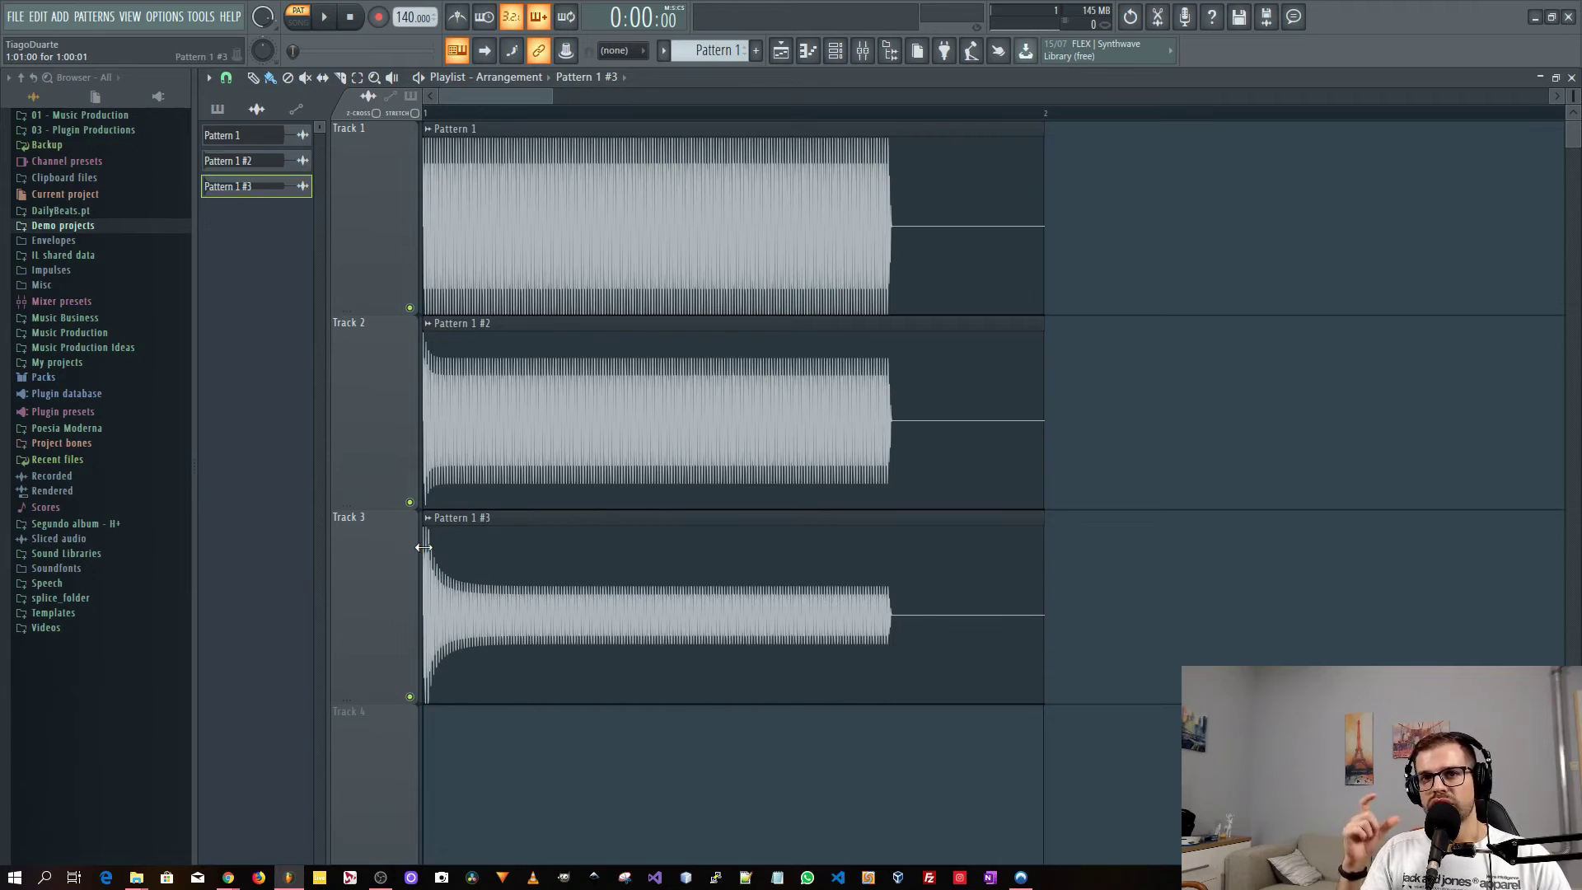
# Reopen the Insert 1 Fruity Limiter, examine its attack setting beside the three rendered waveforms in the playlist, and close it.
pyautogui.click(1572, 77)
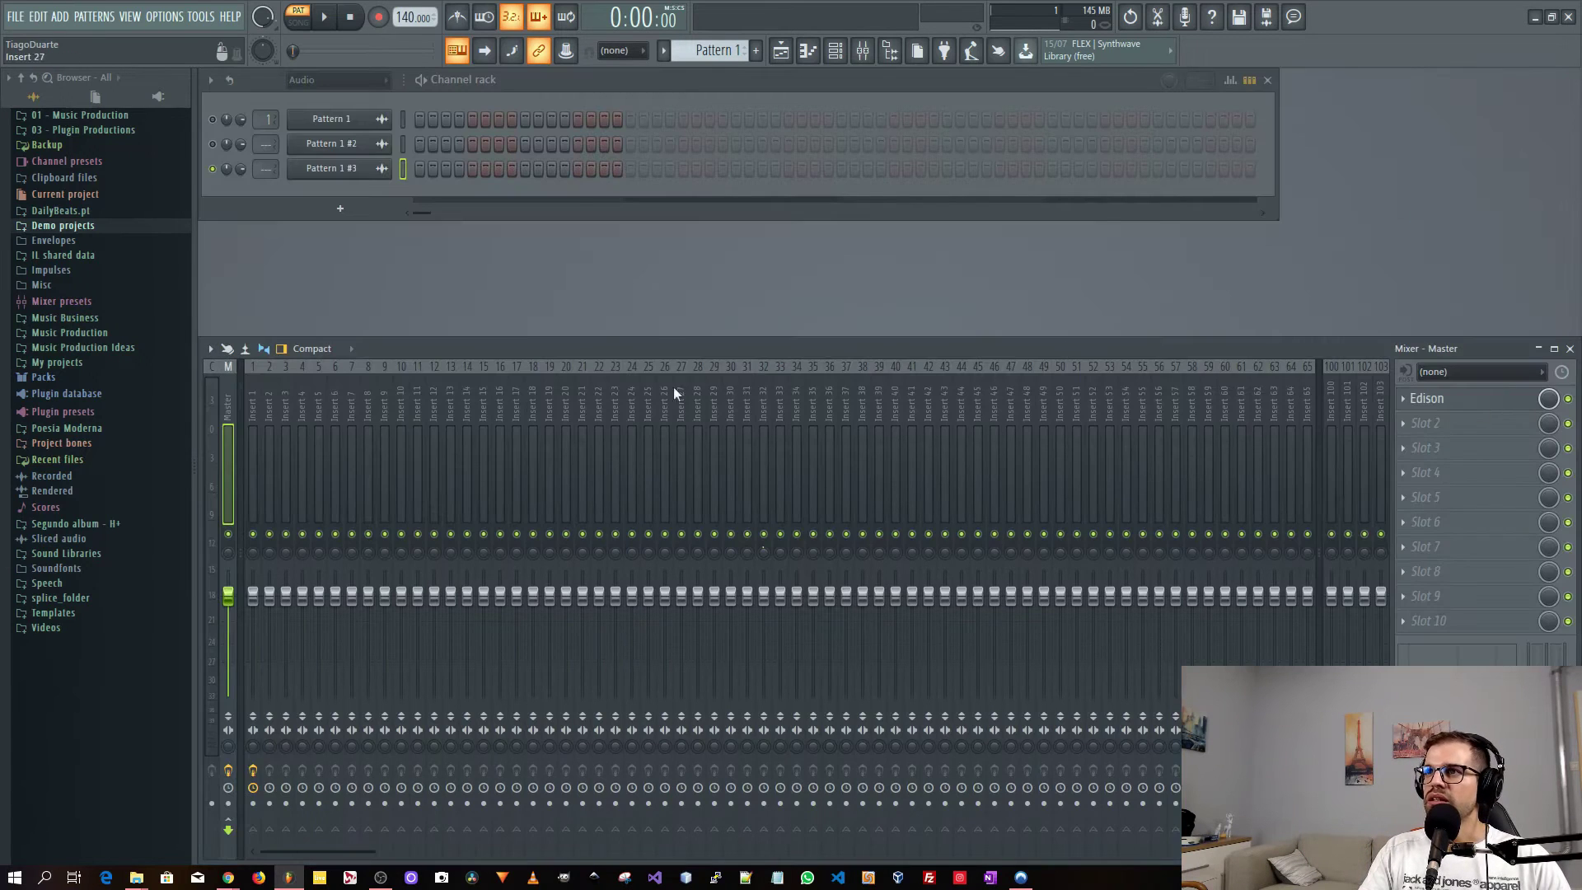
pyautogui.click(1443, 398)
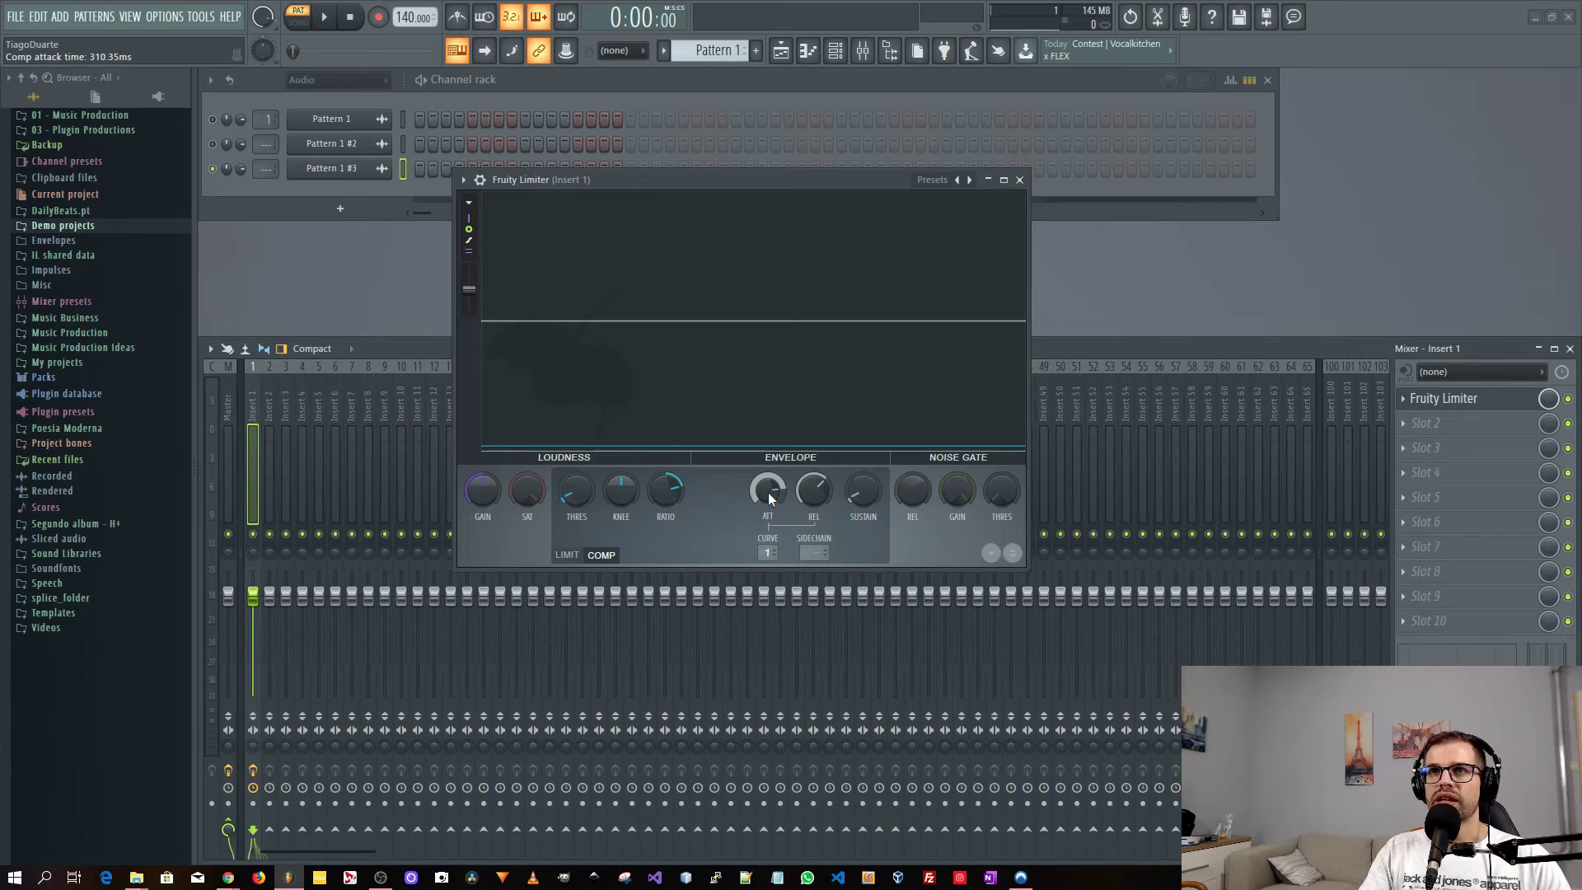
pyautogui.click(781, 51)
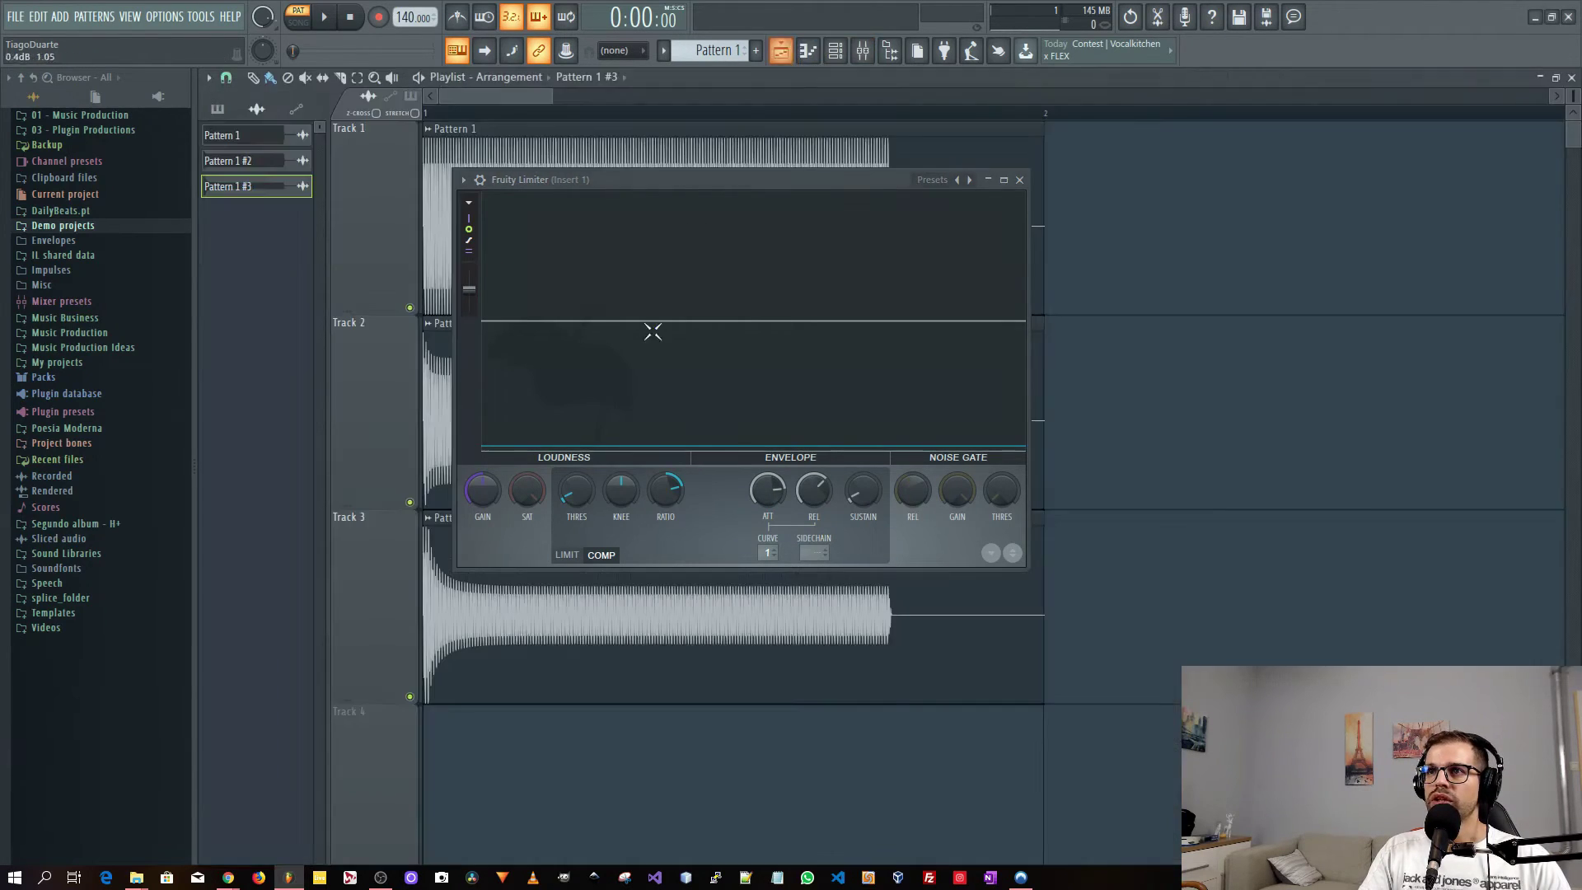
pyautogui.moveTo(738, 181); pyautogui.dragTo(1066, 169)
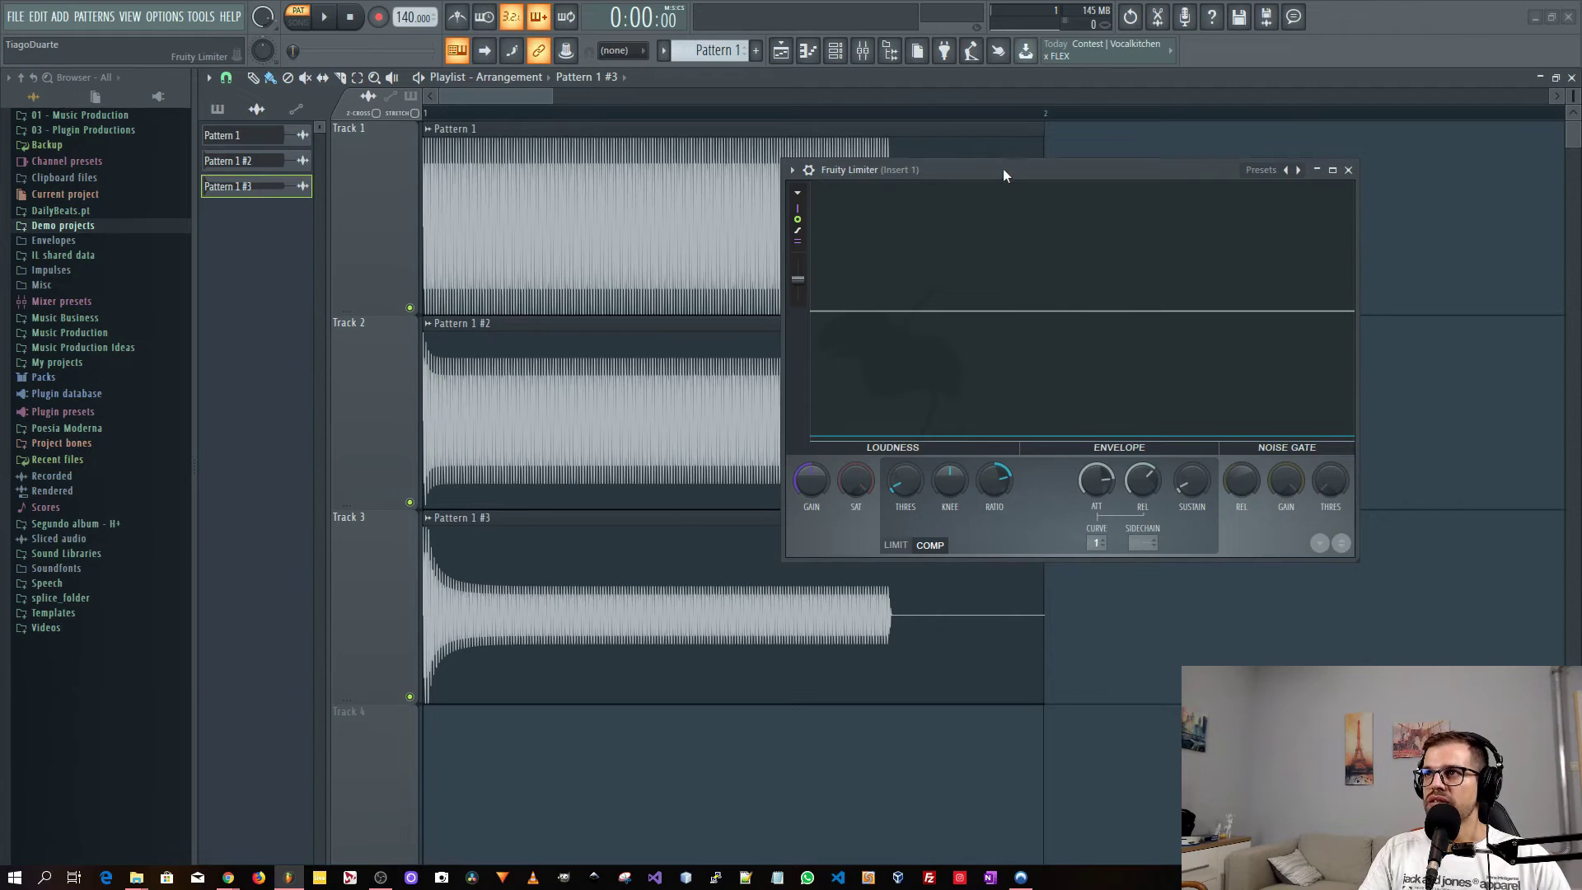
pyautogui.moveTo(1004, 174); pyautogui.dragTo(1136, 180)
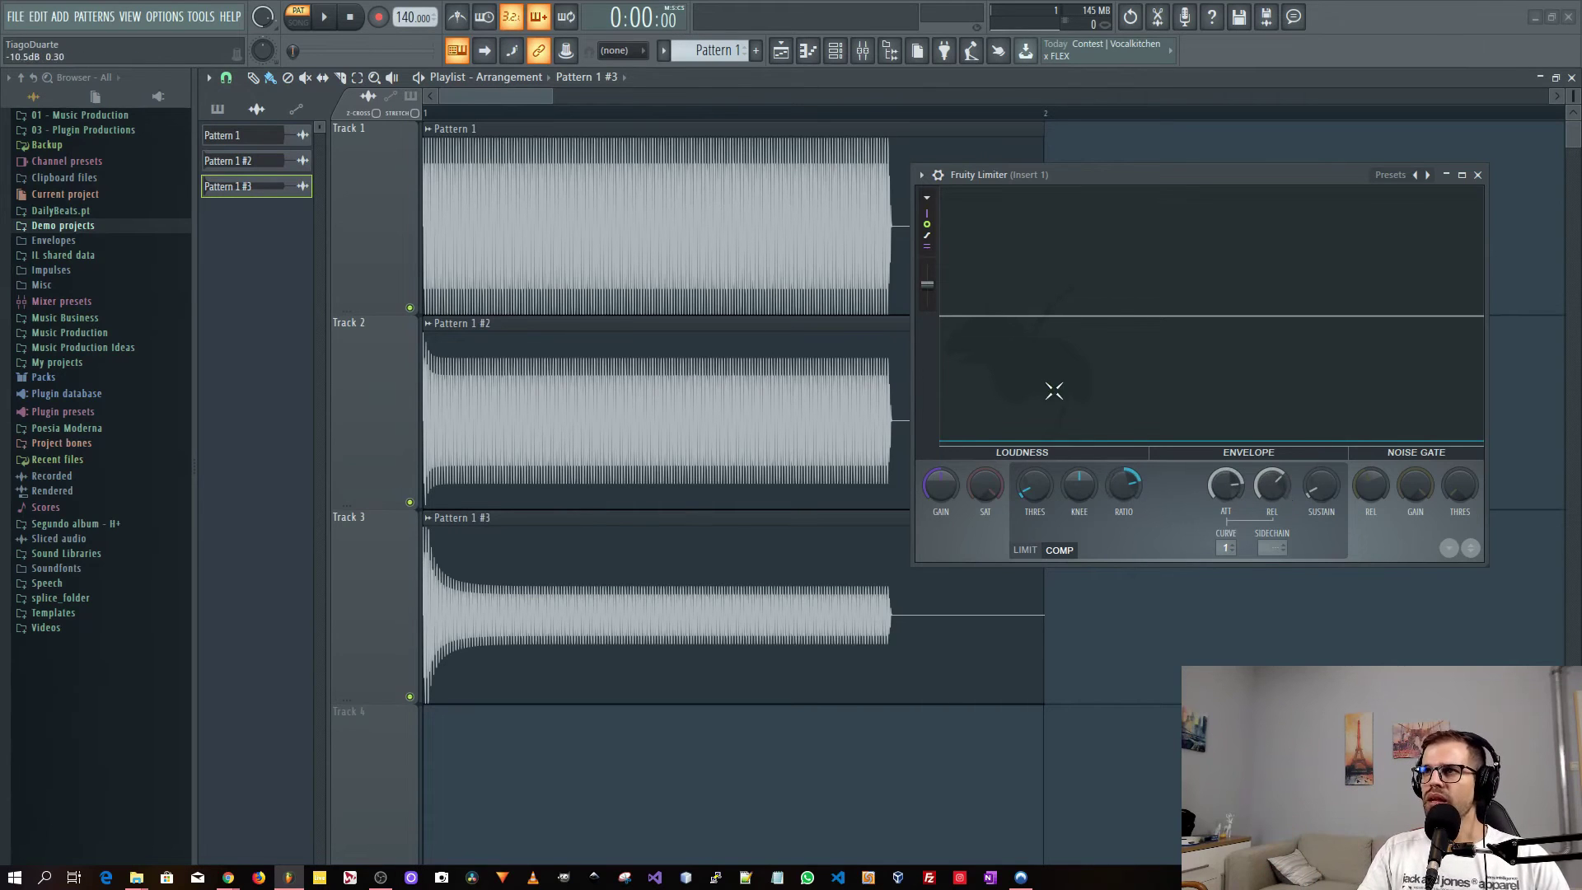
pyautogui.moveTo(1078, 176); pyautogui.dragTo(997, 196)
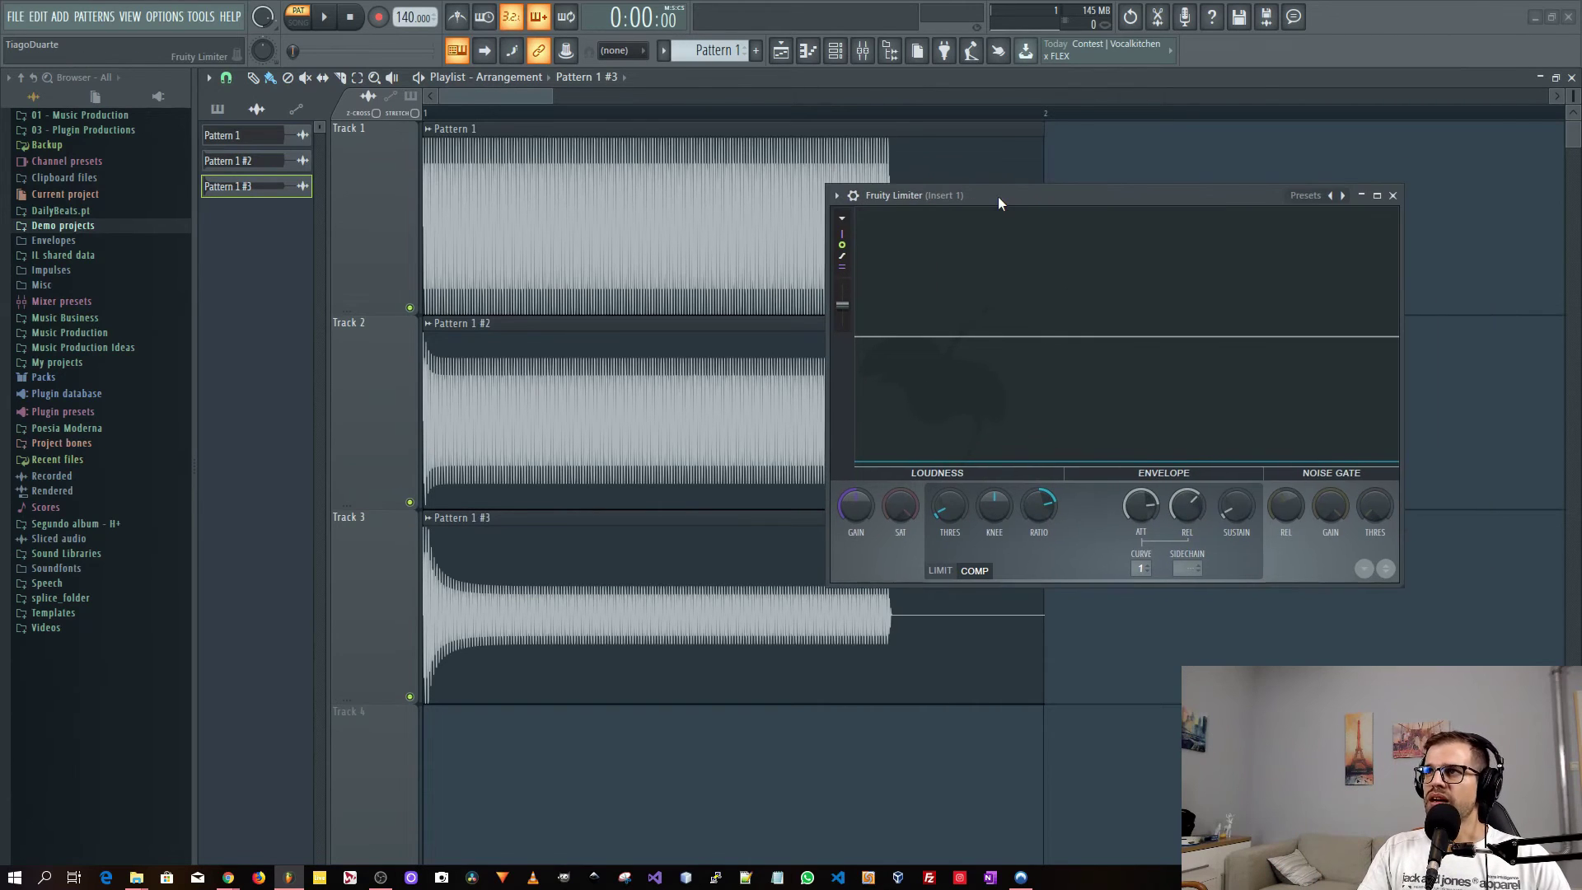
pyautogui.click(1393, 195)
pyautogui.press('F9')
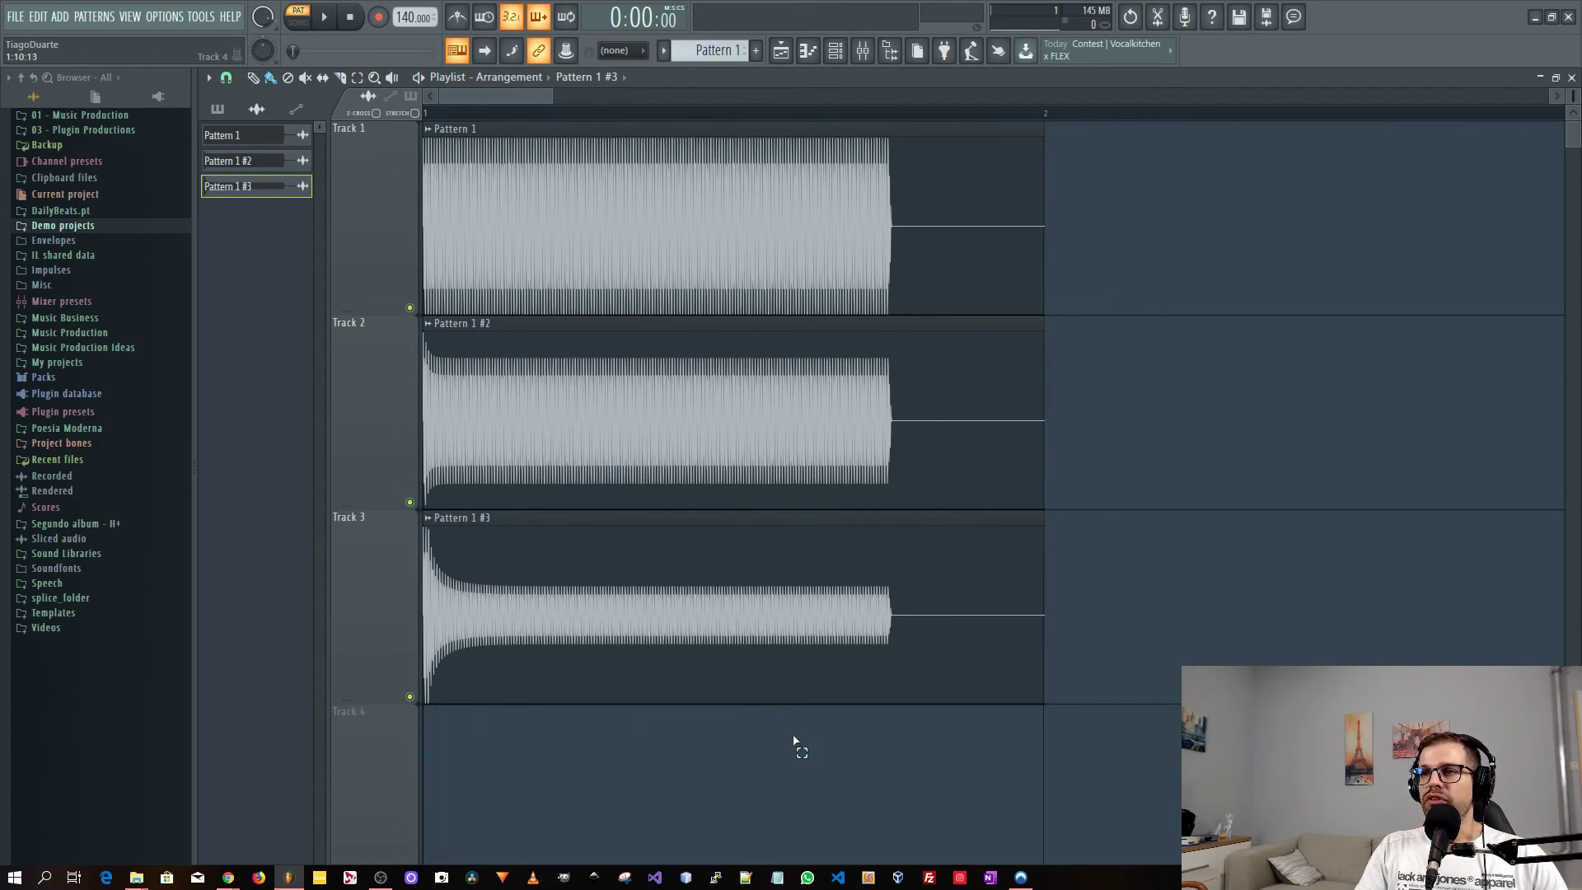
pyautogui.moveTo(798, 742); pyautogui.dragTo(522, 169)
pyautogui.click(1264, 469)
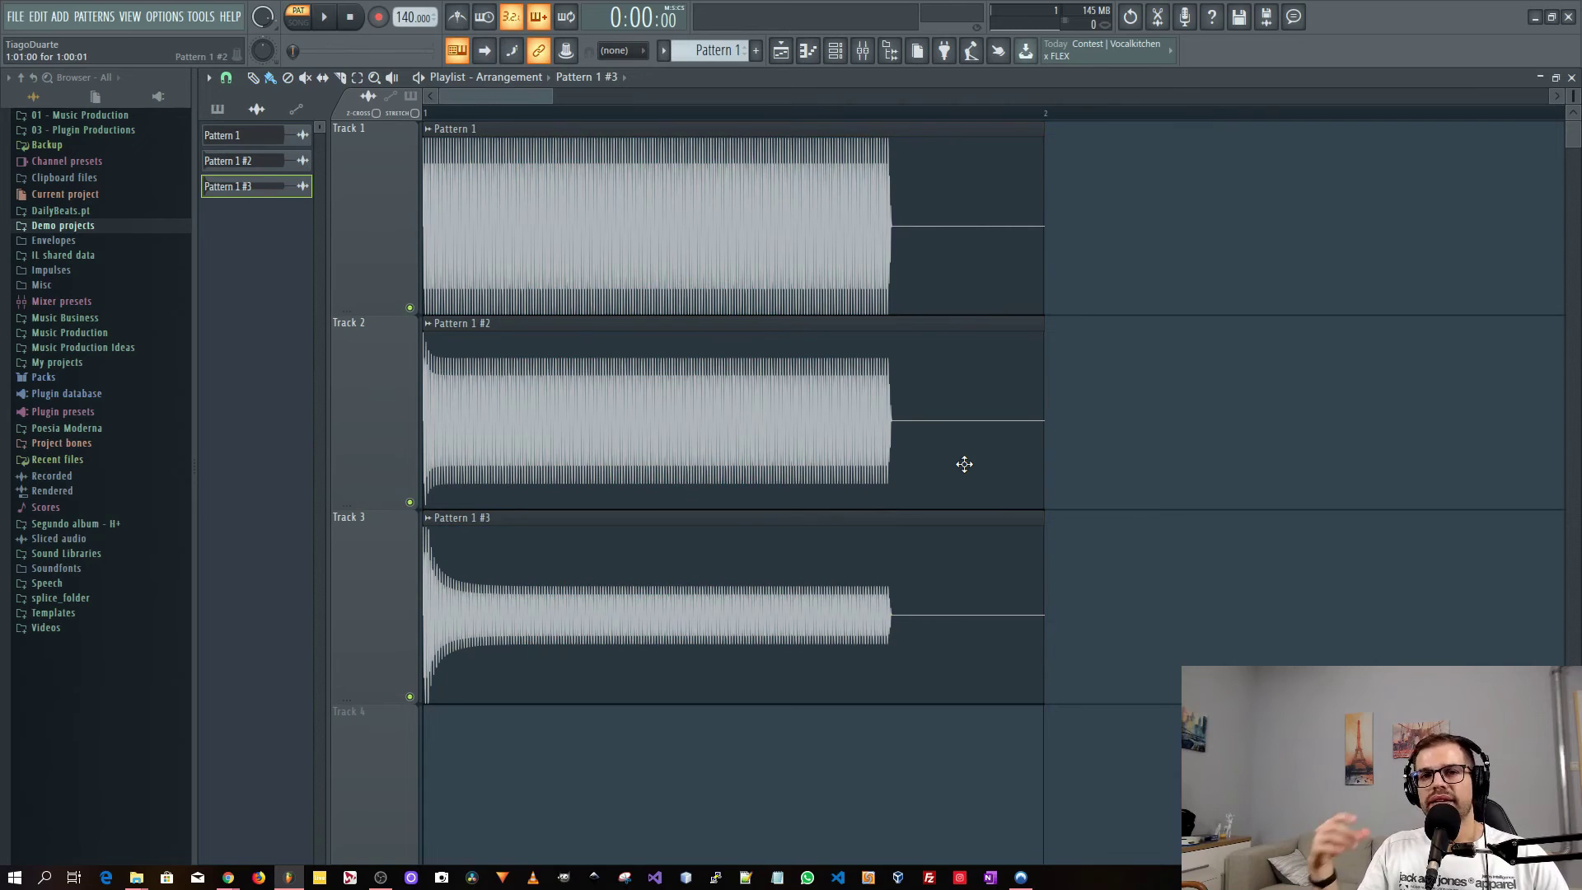